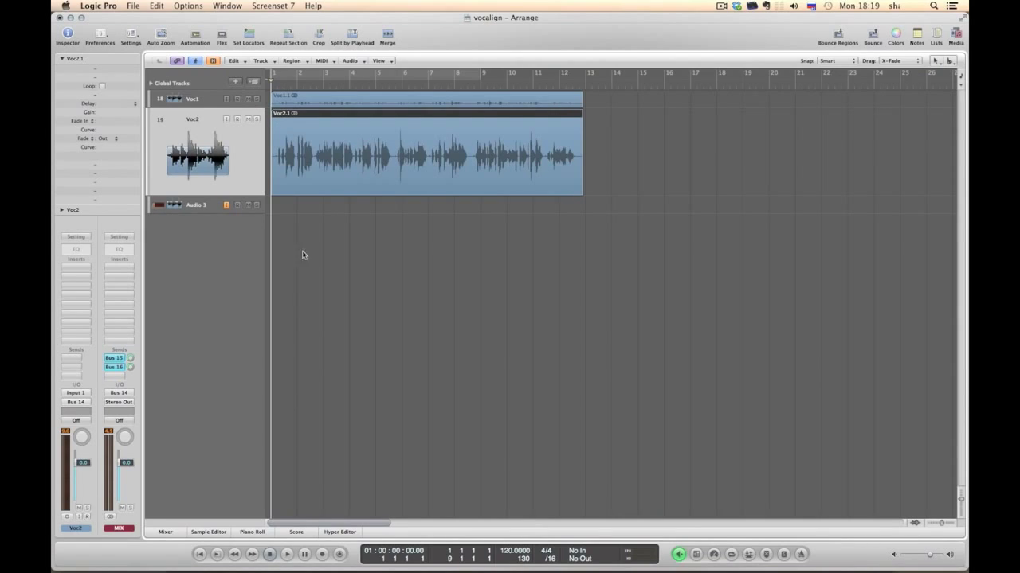
- Insert the VocALign Pro AU (32-bit) plug-in on the Voc2 track and move its window clear of the waveforms
left_click(199, 98)
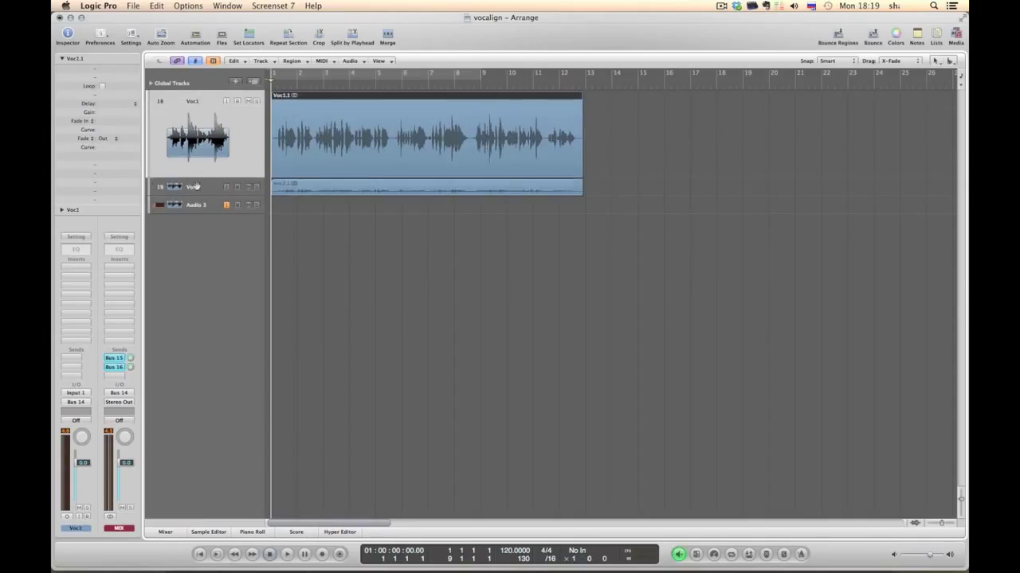
left_click(195, 186)
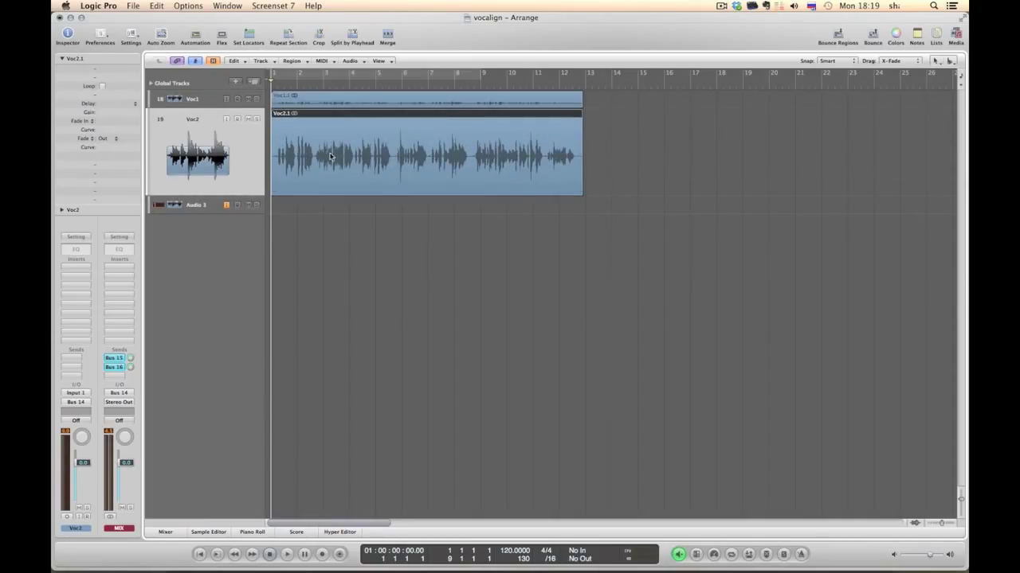
left_click(76, 271)
mouse_move(94, 398)
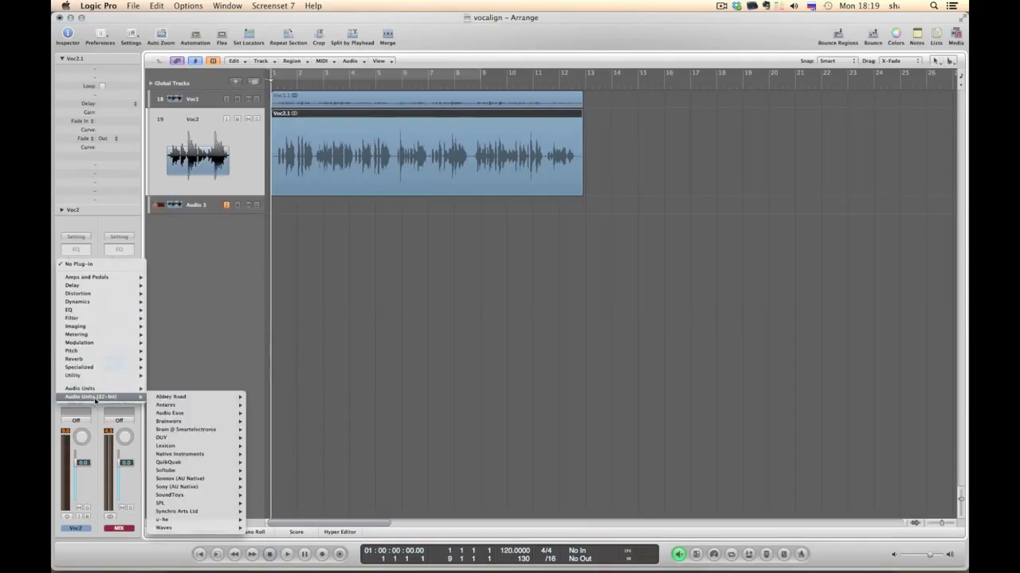
mouse_move(215, 497)
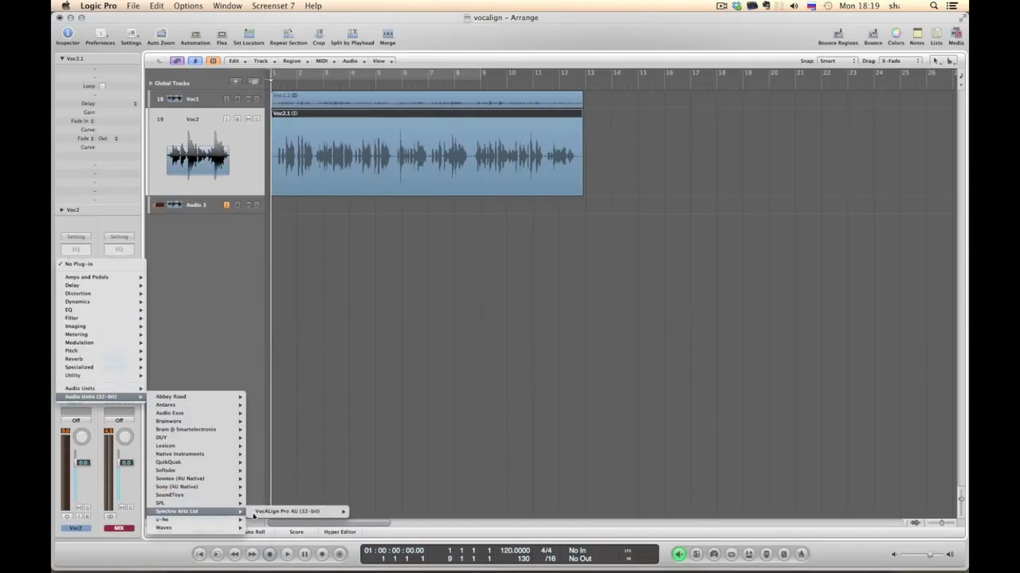
mouse_move(277, 513)
left_click(363, 511)
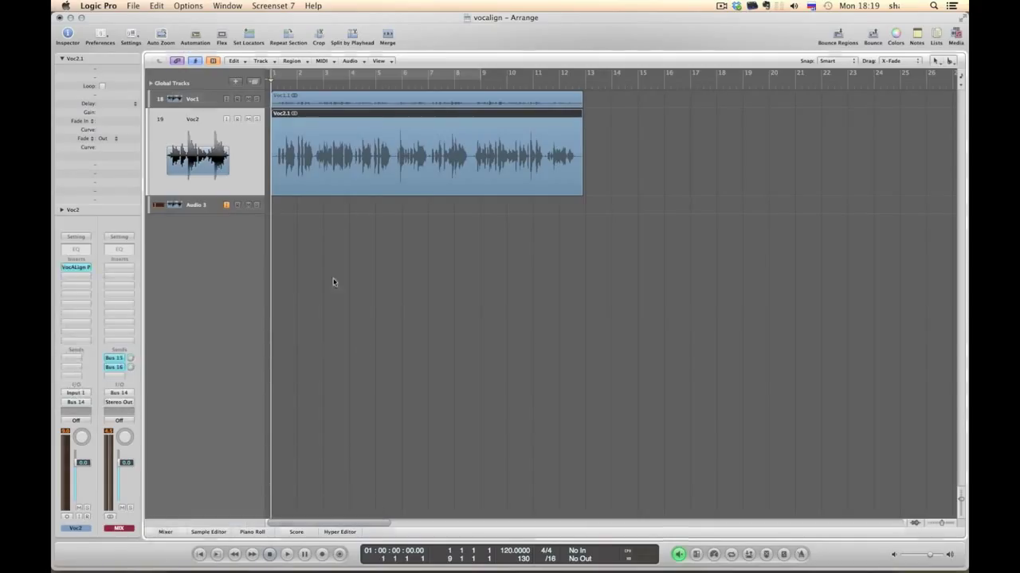
left_click_drag(232, 50, 252, 247)
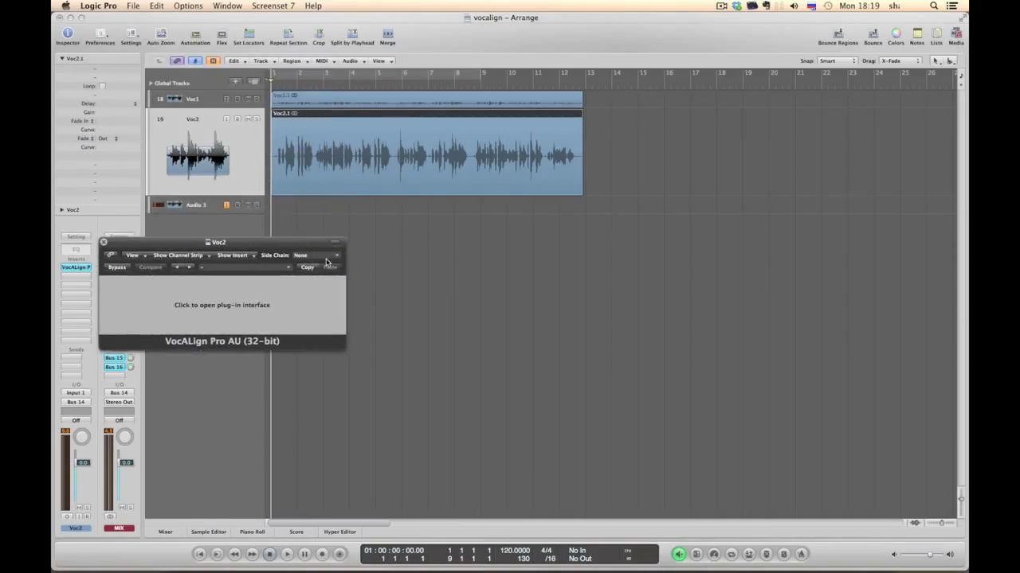
- Set the VocALign plug-in's side chain to Audio 1 - Voc1 and open its full interface beside the plug-in window
left_click(314, 258)
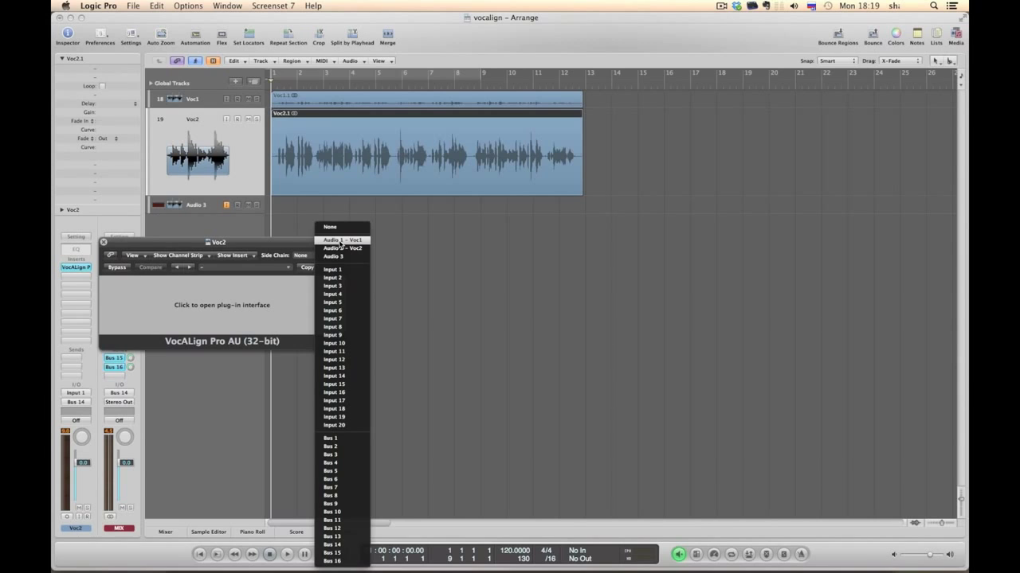
left_click(340, 241)
left_click(222, 301)
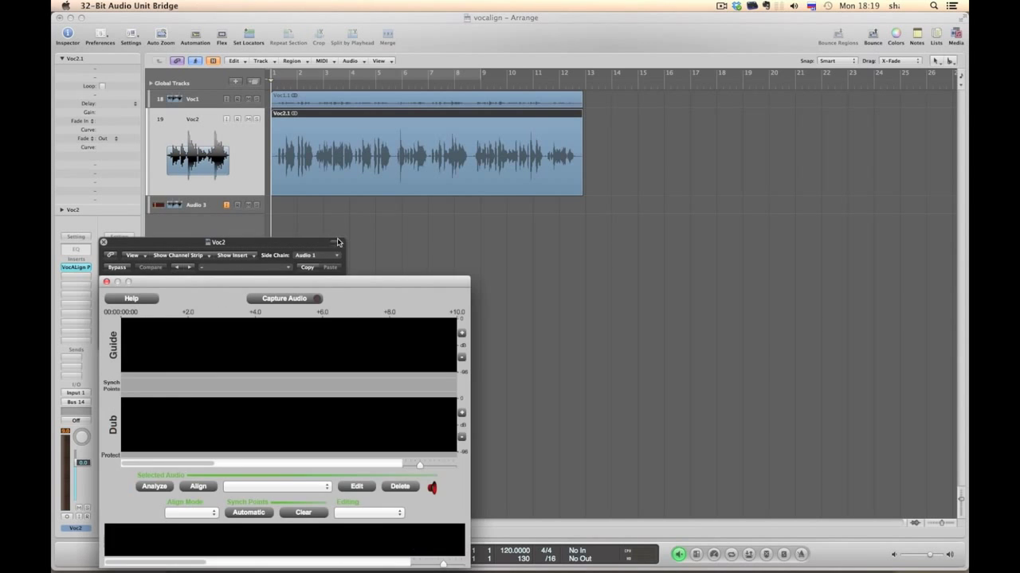
left_click_drag(318, 282, 584, 222)
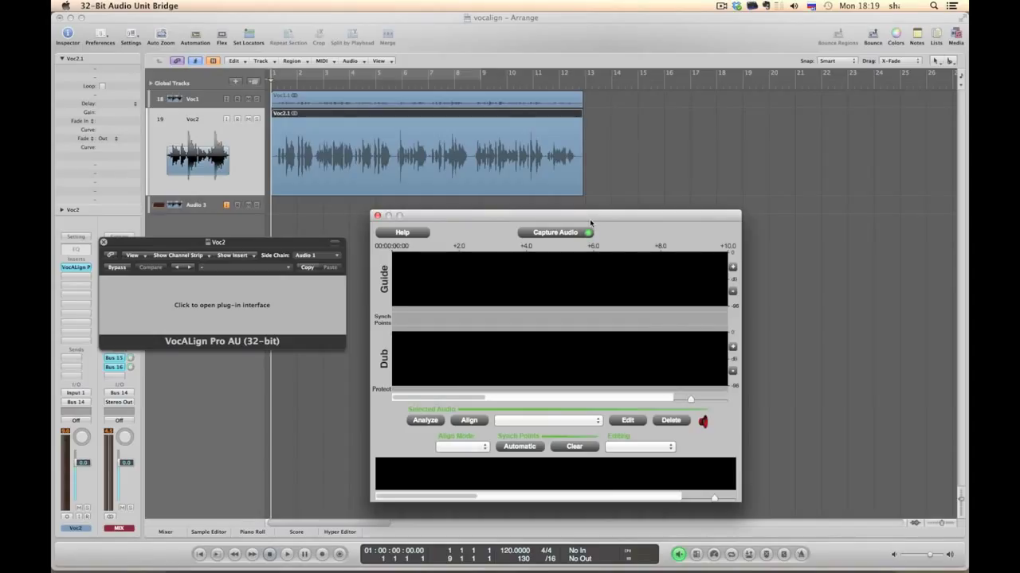
- Play the project through to capture both vocals in VocALign, and analyze and align the dub to the guide
key("space")
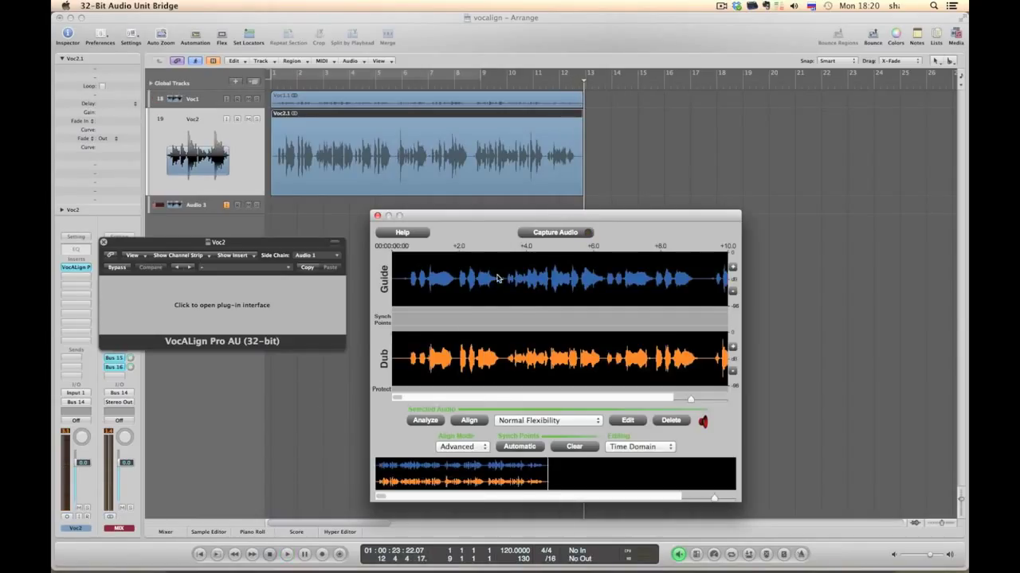
left_click_drag(496, 220, 496, 214)
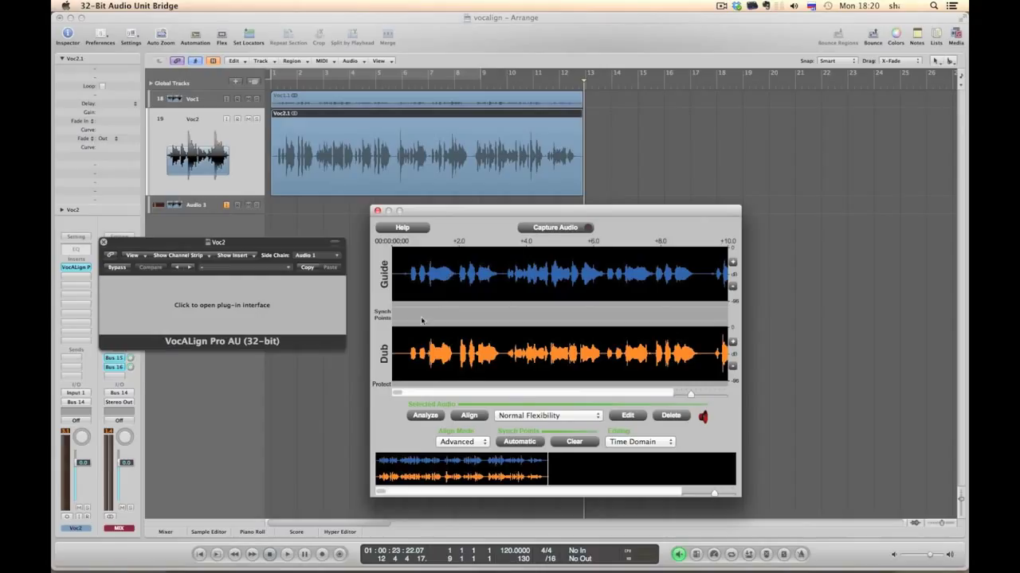
left_click(425, 416)
left_click(478, 416)
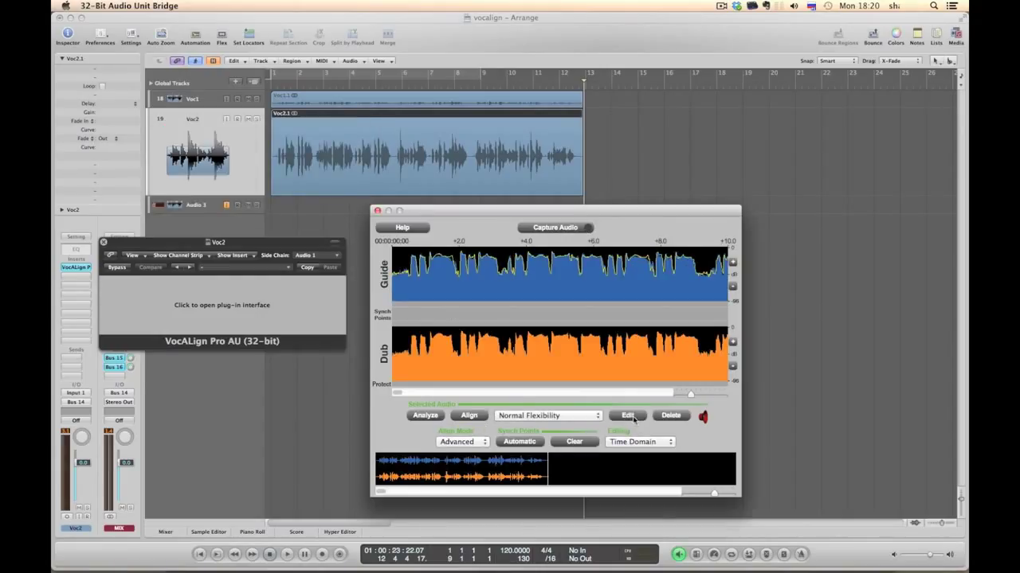
key("space")
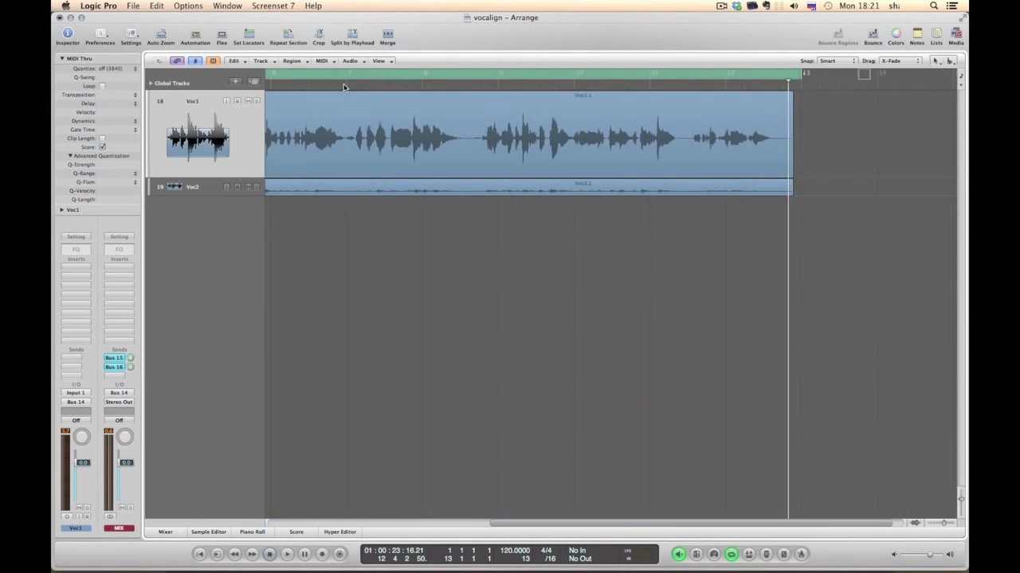
- Export all tracks as 24-bit WAVE audio files into the Bounces folder
left_click(132, 5)
mouse_move(167, 249)
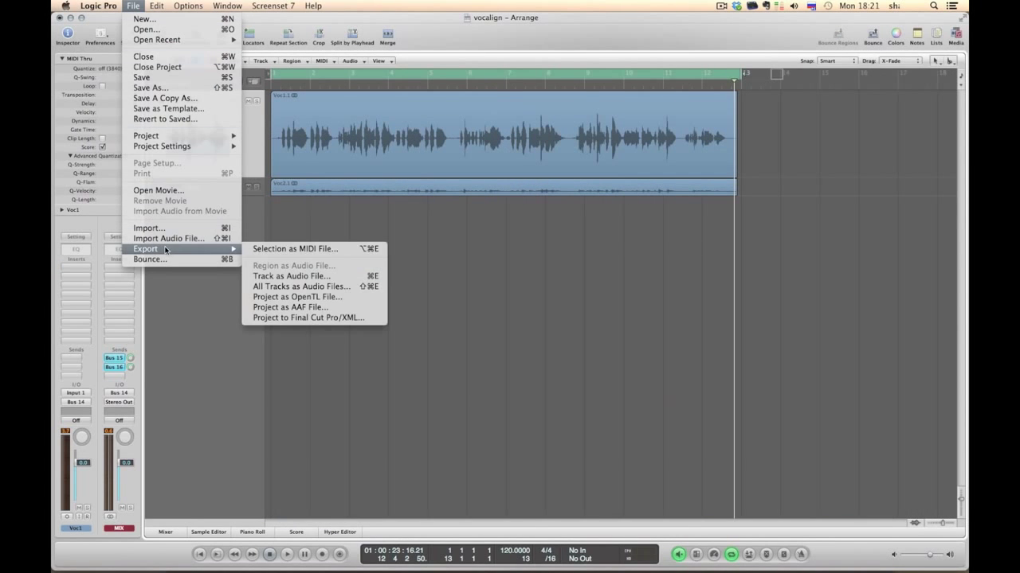
left_click(304, 289)
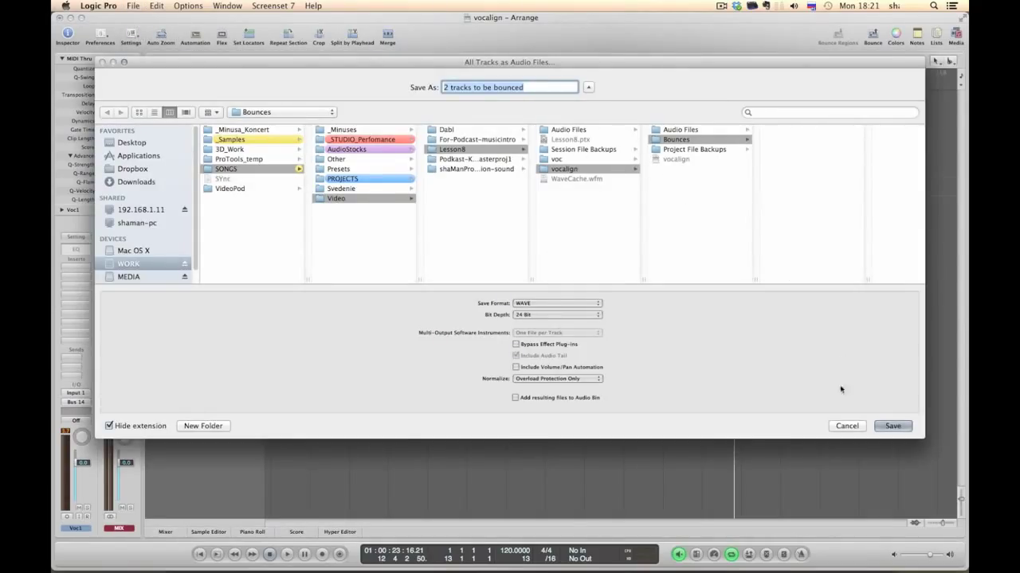
left_click(892, 427)
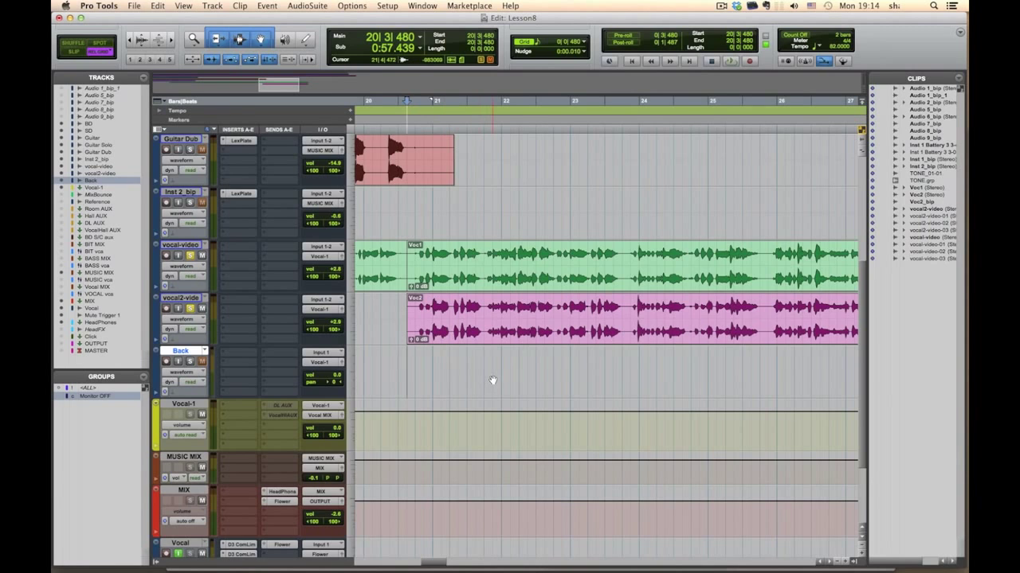
- Bring Voc2_bip.wav from the Bounces folder in Finder onto the Back track in Pro Tools, starting level with the Voc2 clip
key("super+Tab")
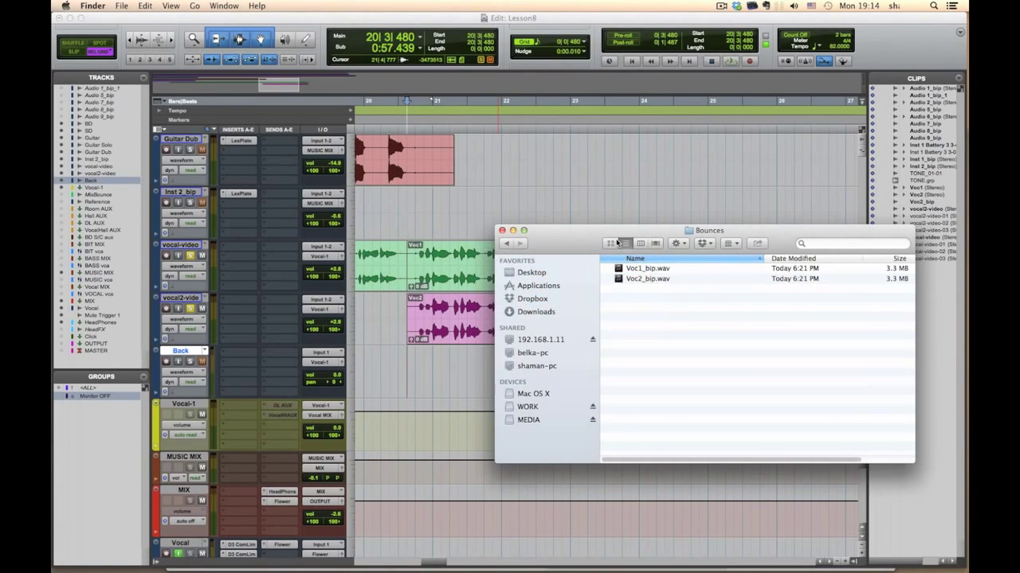
left_click_drag(622, 236, 674, 232)
left_click_drag(686, 275, 413, 374)
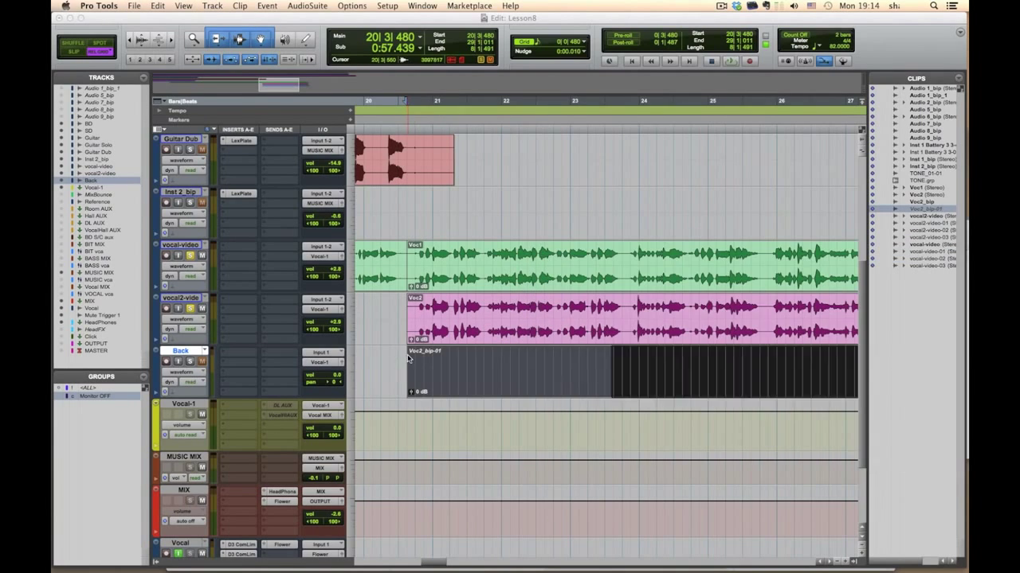
- Take the vocal2-video track out of solo, hide it and make it inactive
left_click(192, 309)
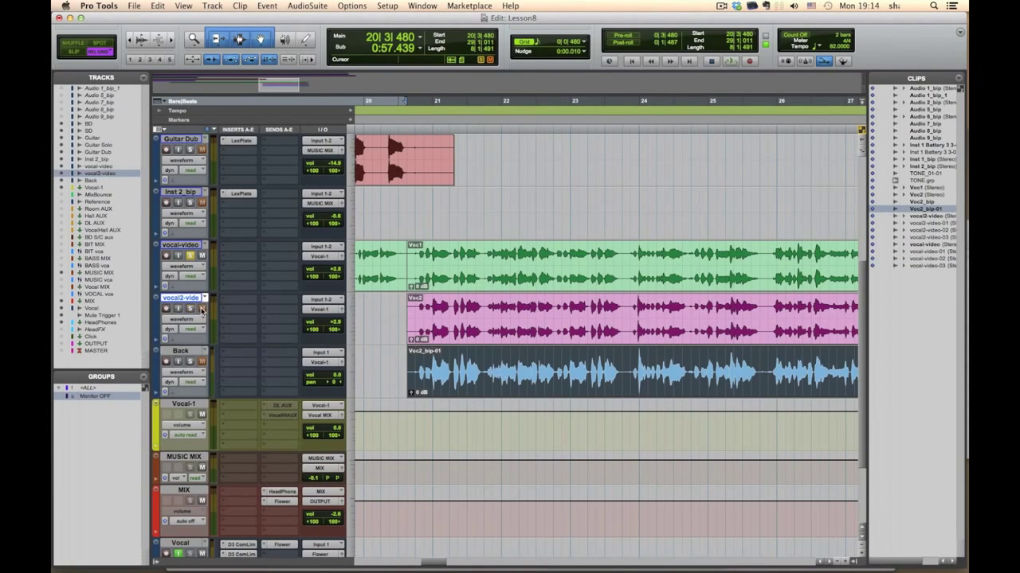
right_click(186, 305)
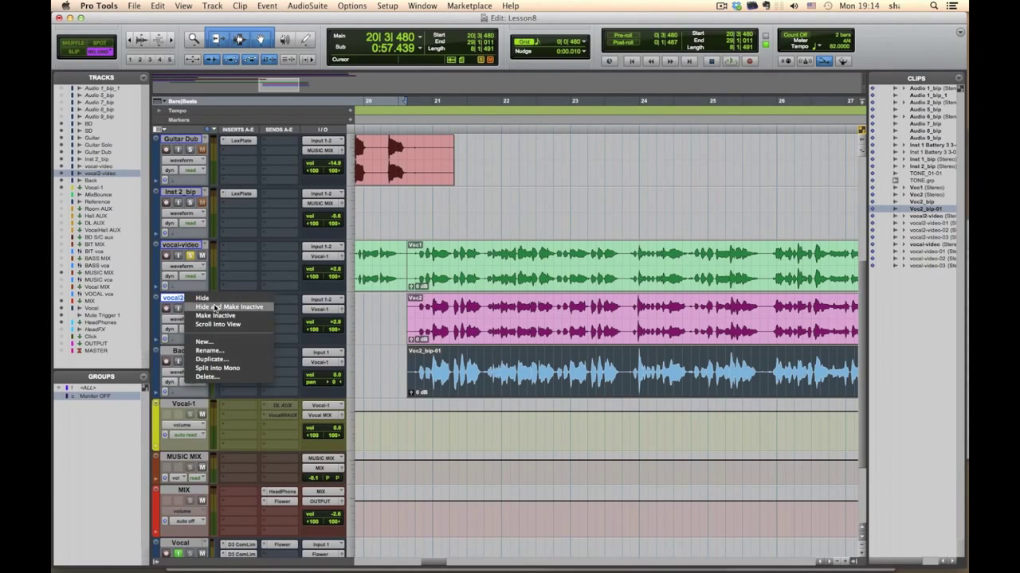
left_click(215, 307)
- Solo the Back track and play it together with the lead vocal from just before bar 21 to check the alignment
left_click(421, 306)
key("space")
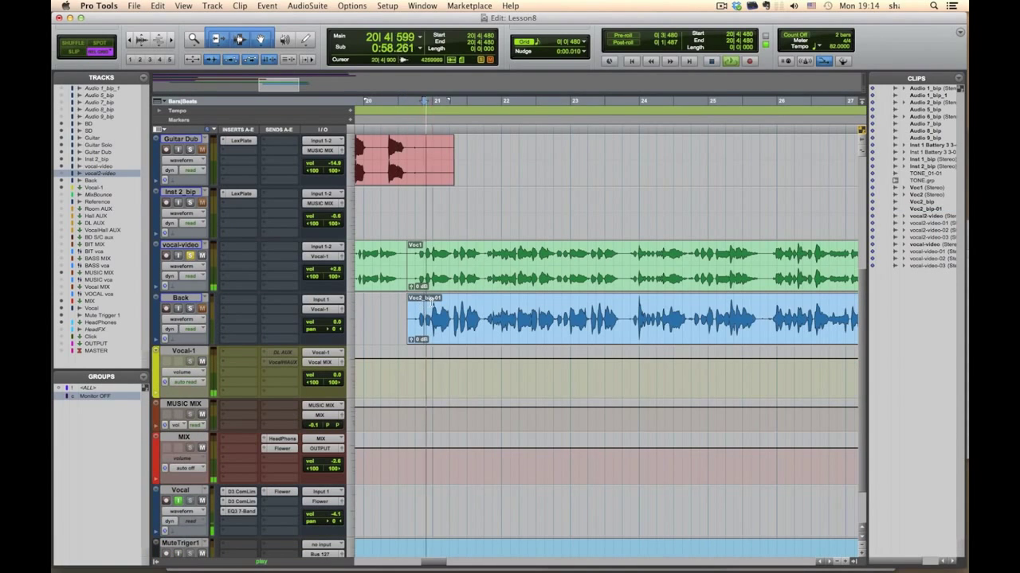
left_click(190, 308)
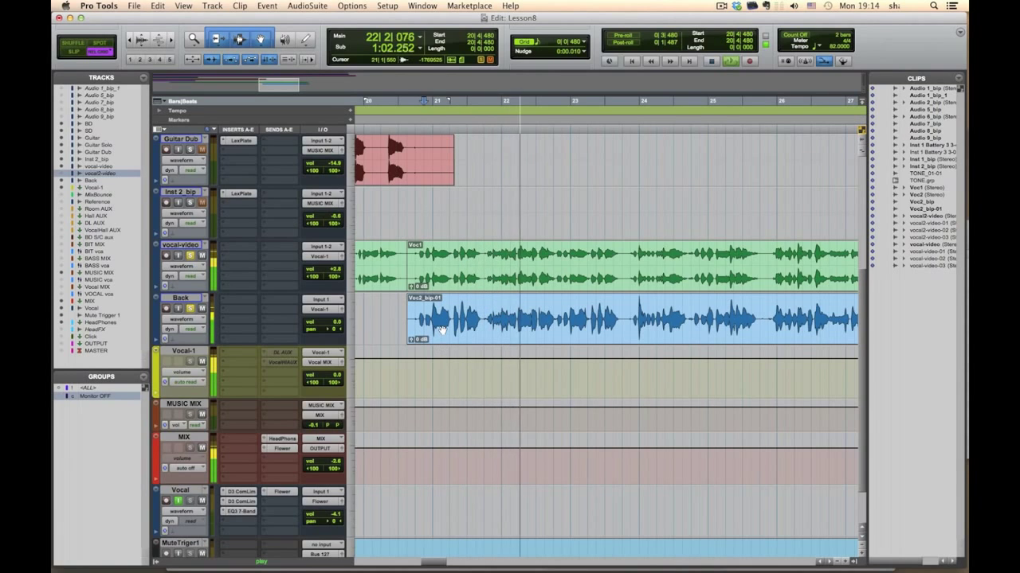
key("space")
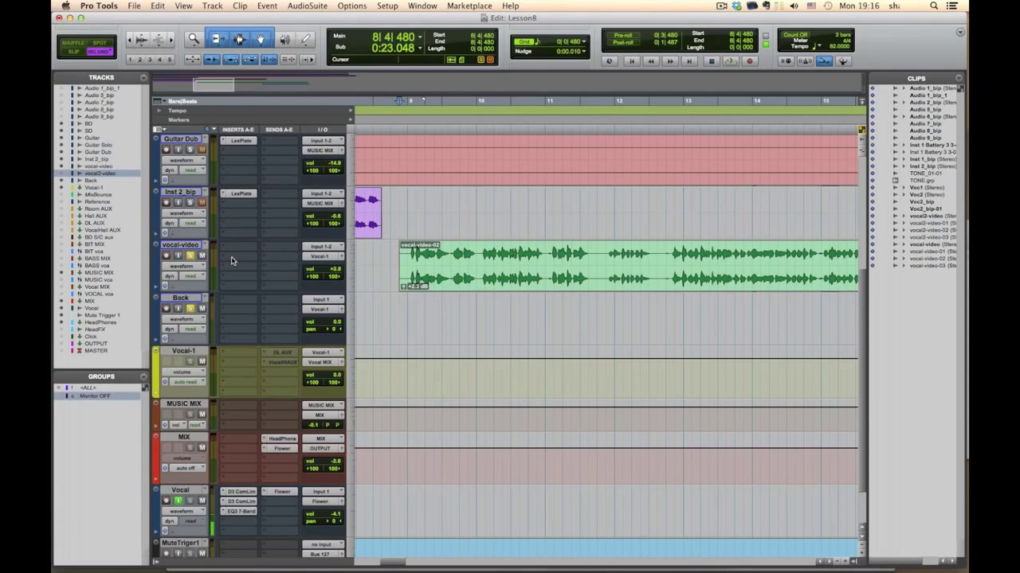
- Insert the stereo Waves RVox plug-in on the vocal-video track and place its window below the vocal waveform
left_click(234, 252)
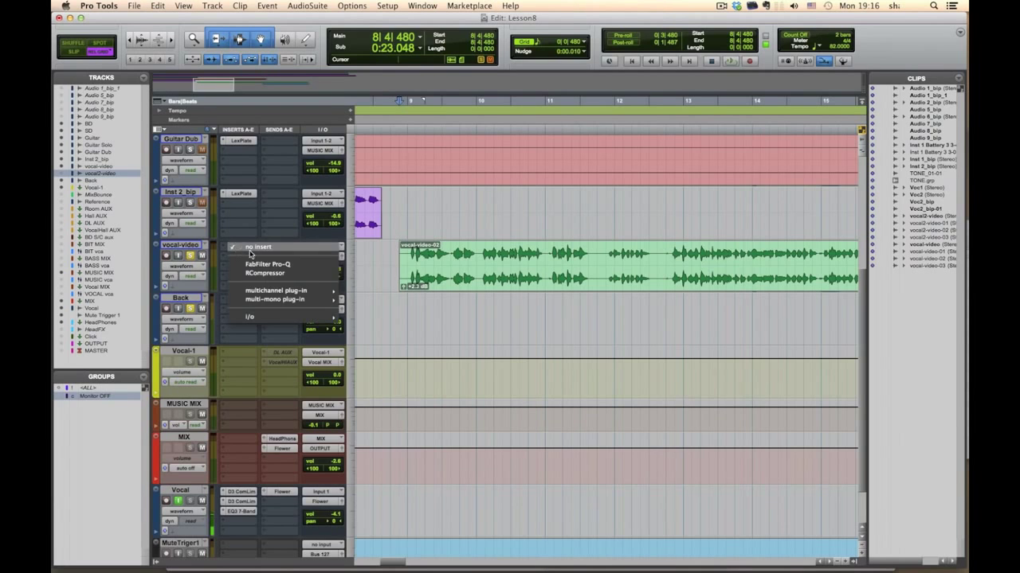
mouse_move(270, 292)
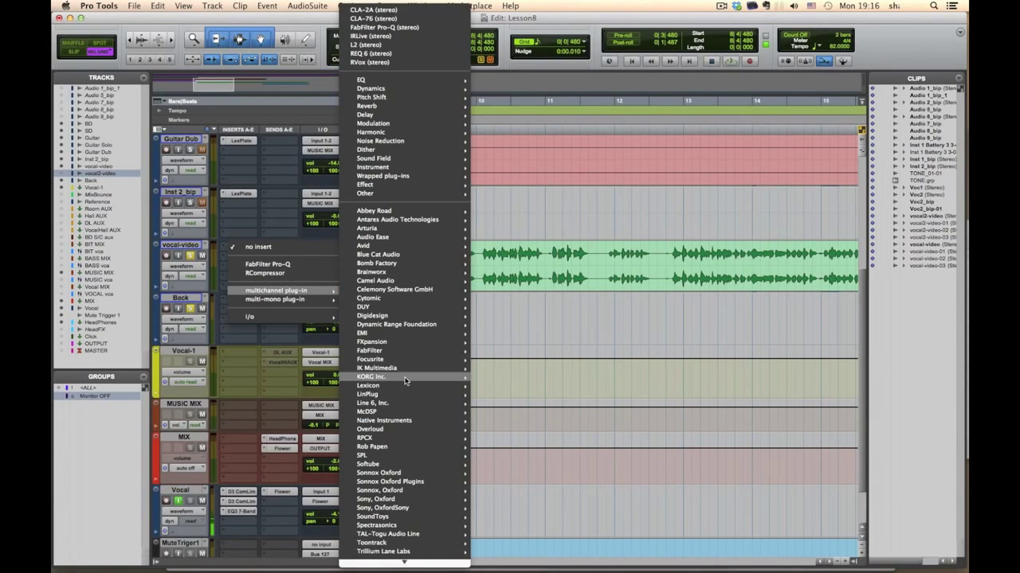
scroll(391, 415, "down", 3)
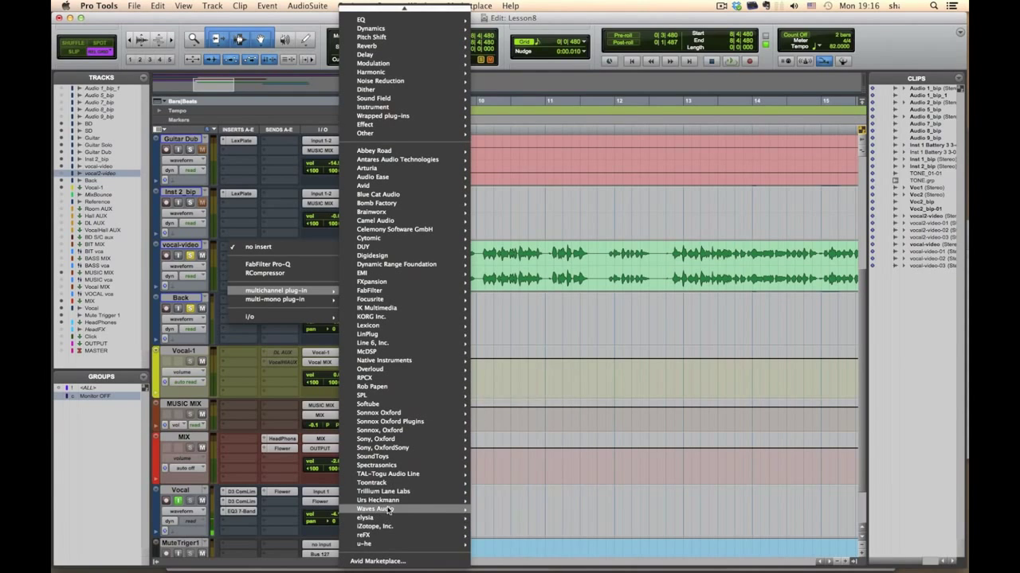
mouse_move(390, 508)
scroll(504, 488, "down", 5)
scroll(506, 487, "down", 10)
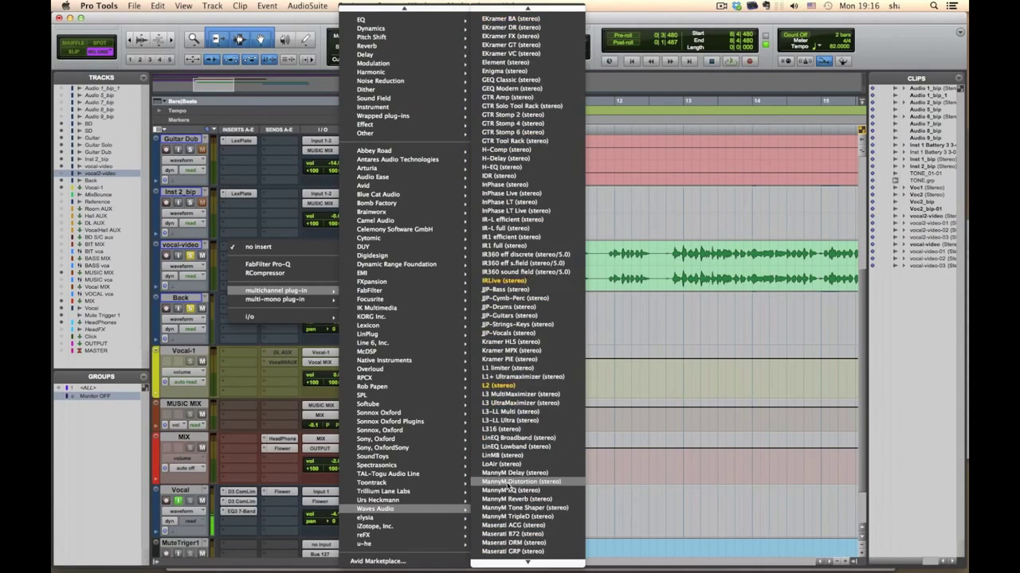
scroll(508, 488, "down", 3)
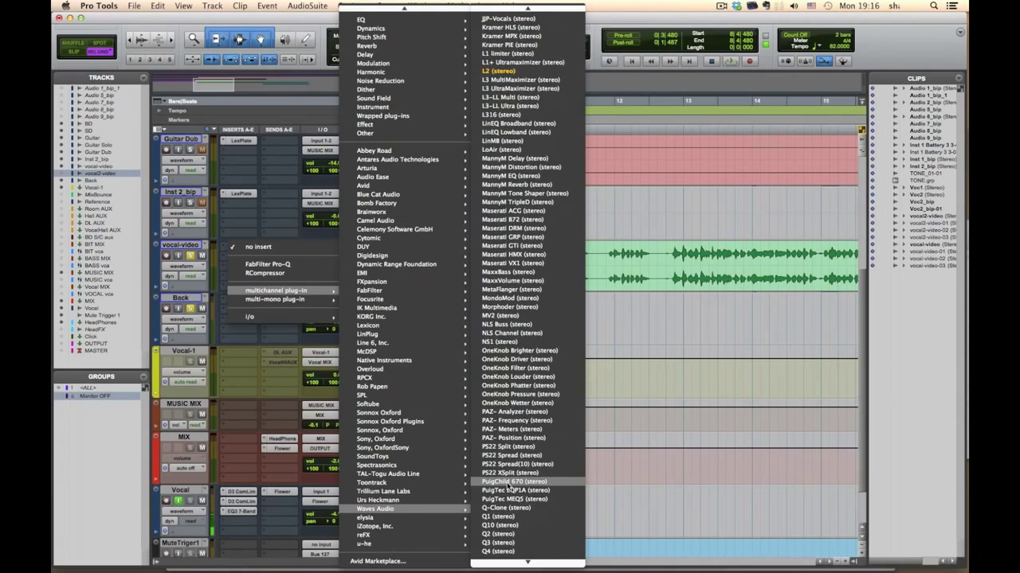
scroll(507, 487, "down", 5)
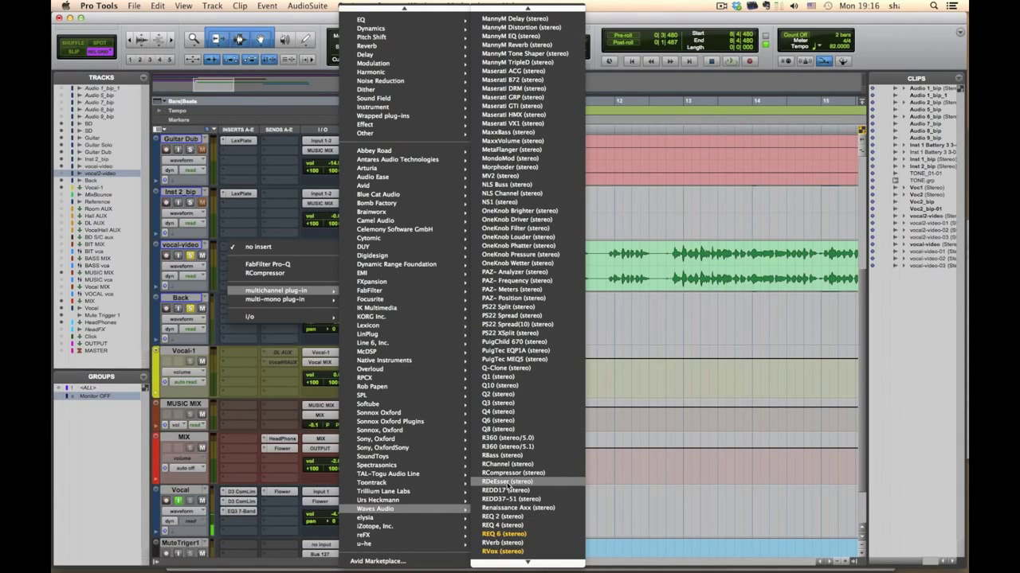
scroll(507, 487, "down", 3)
key("Escape")
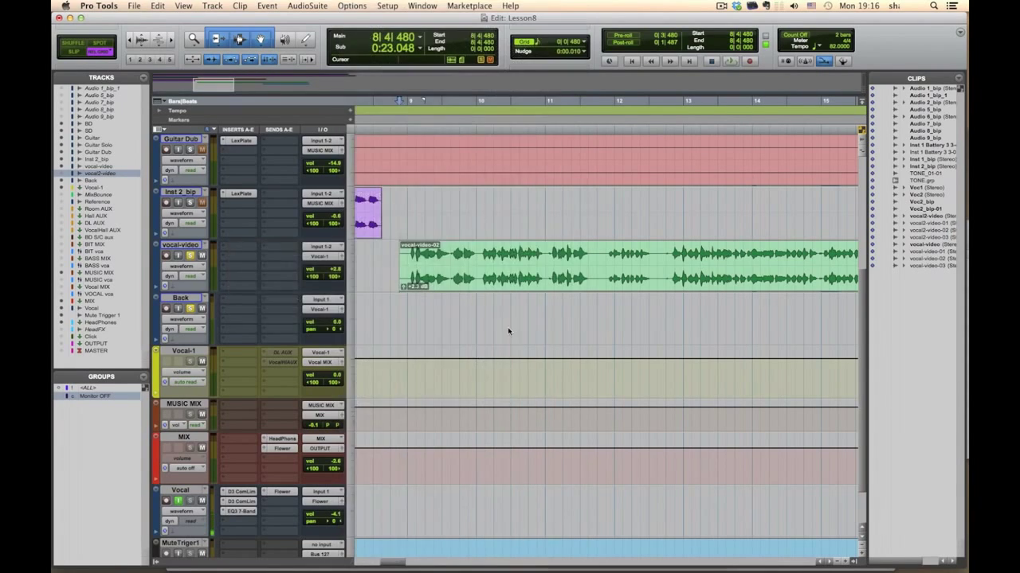
left_click_drag(472, 160, 453, 306)
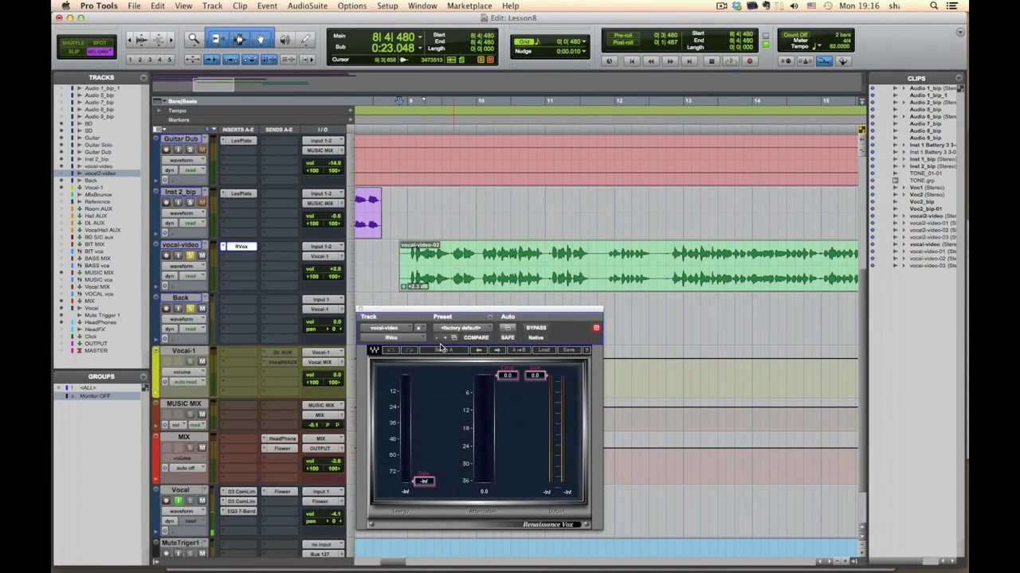
- Set RVox compression to -6.0 and gain to -1.8 on the lead vocal during playback, and close the plug-in window
key("space")
left_click_drag(507, 375, 535, 381)
key("space")
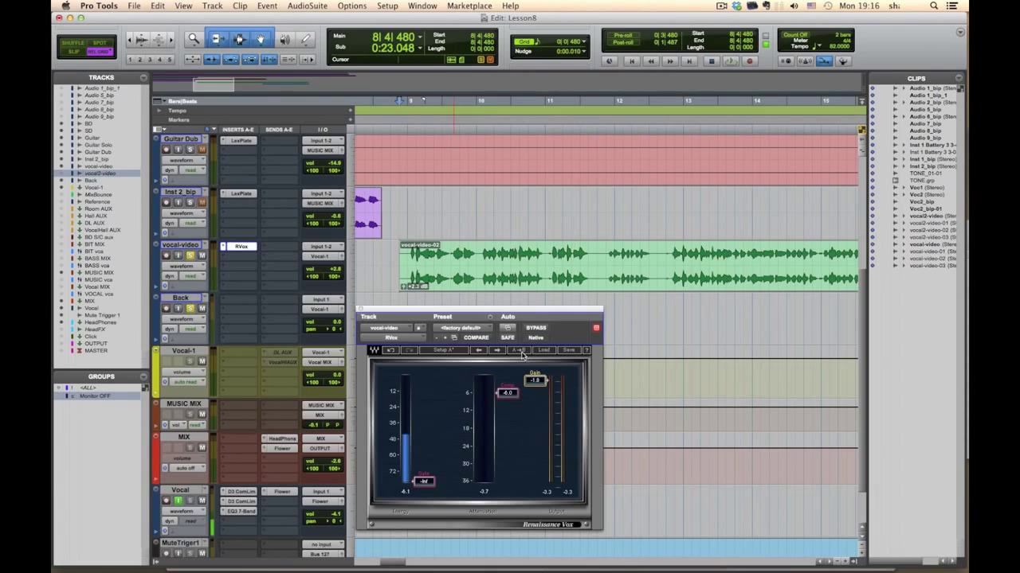
left_click(359, 310)
- Insert the mono Waves RVox plug-in in the first insert slot of the Back track
scroll(391, 322, "right", 10)
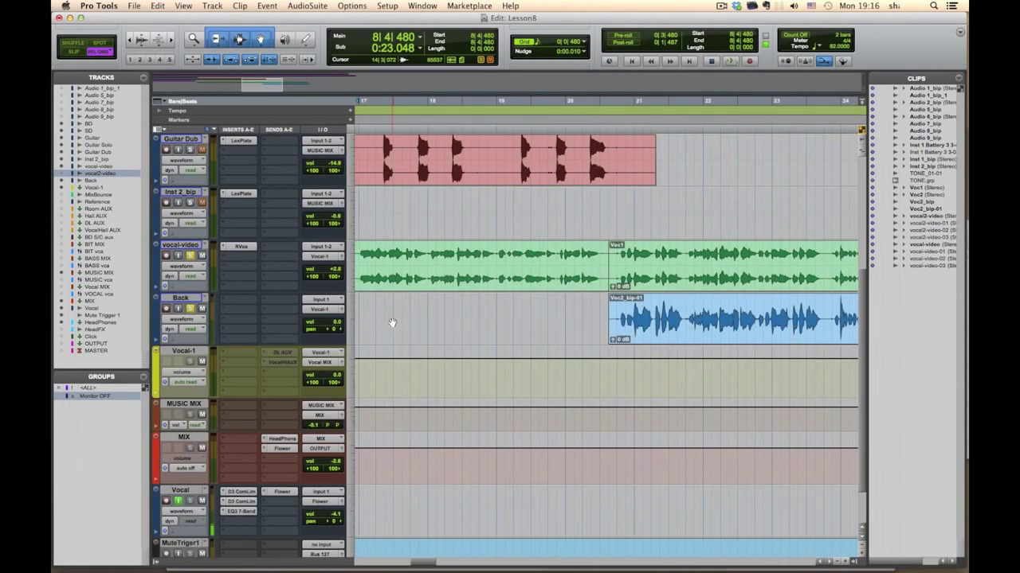
left_click(250, 290)
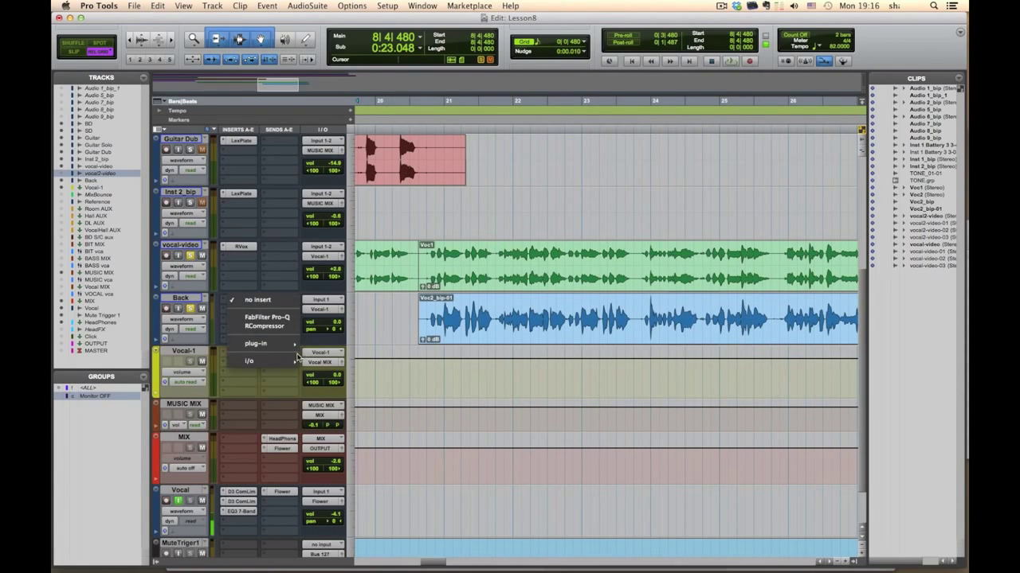
mouse_move(285, 351)
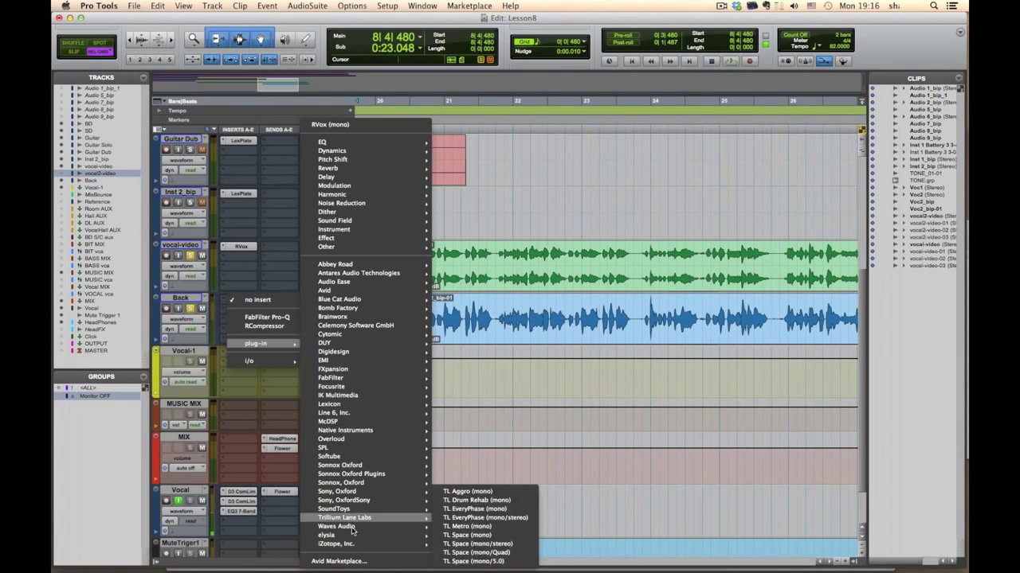
left_click(350, 129)
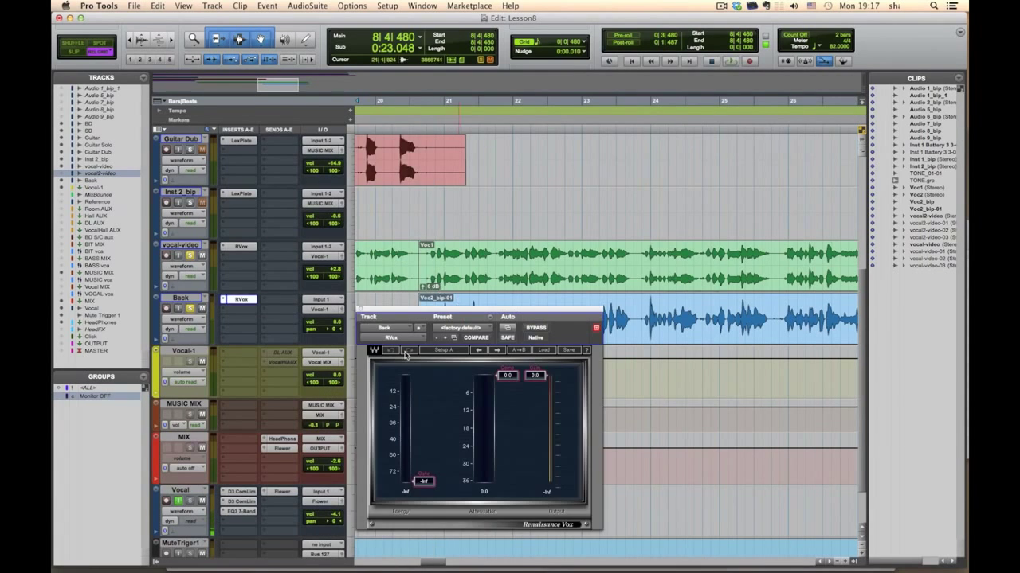
- Set RVox compression to about -6 and gain to -1.8 on the Back track during playback, and close the plug-in window
key("space")
key("space")
scroll(665, 252, "down", 2)
scroll(665, 251, "right", 5)
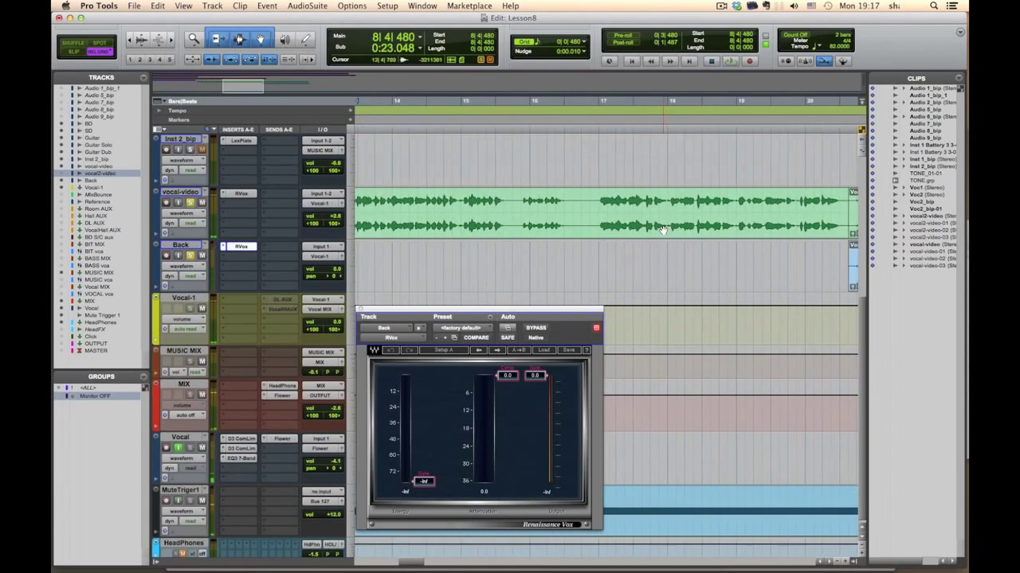
left_click(454, 253)
key("space")
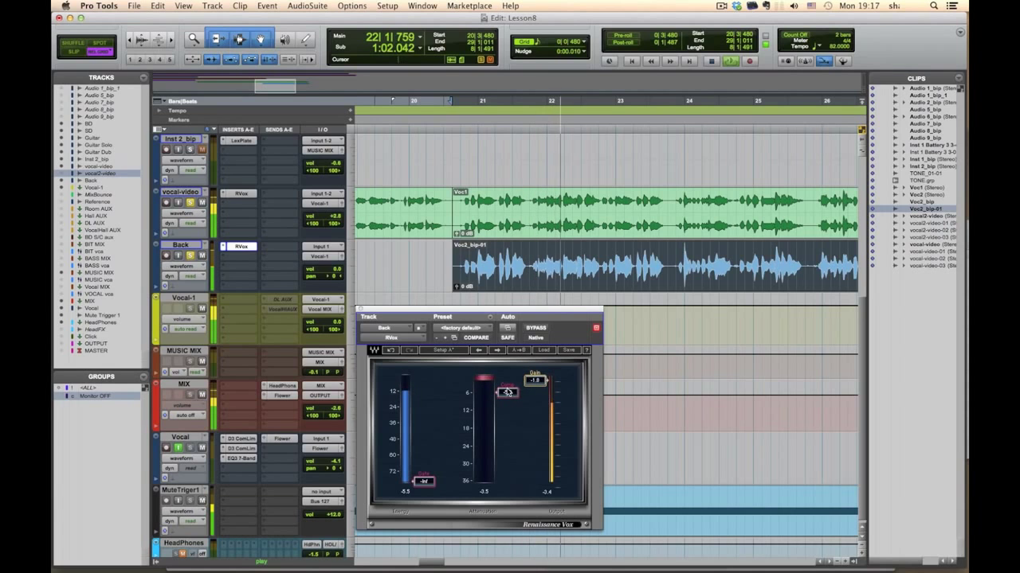
key("super+w")
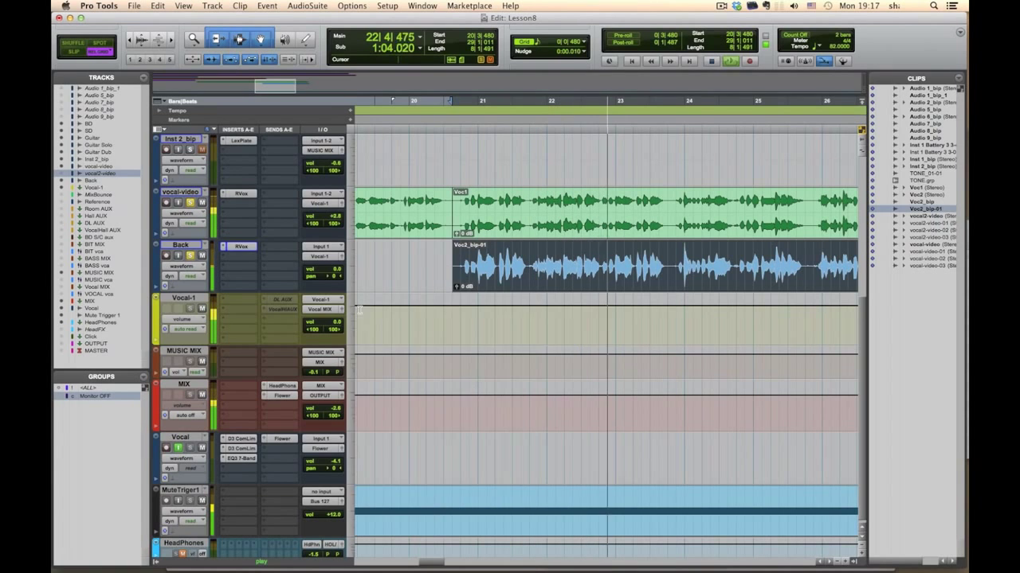
key("space")
- Insert FabFilter Pro-Q on the Vocal-1 aux track and place its window so the whole EQ display is on screen
scroll(409, 284, "up", 3)
scroll(410, 284, "left", 10)
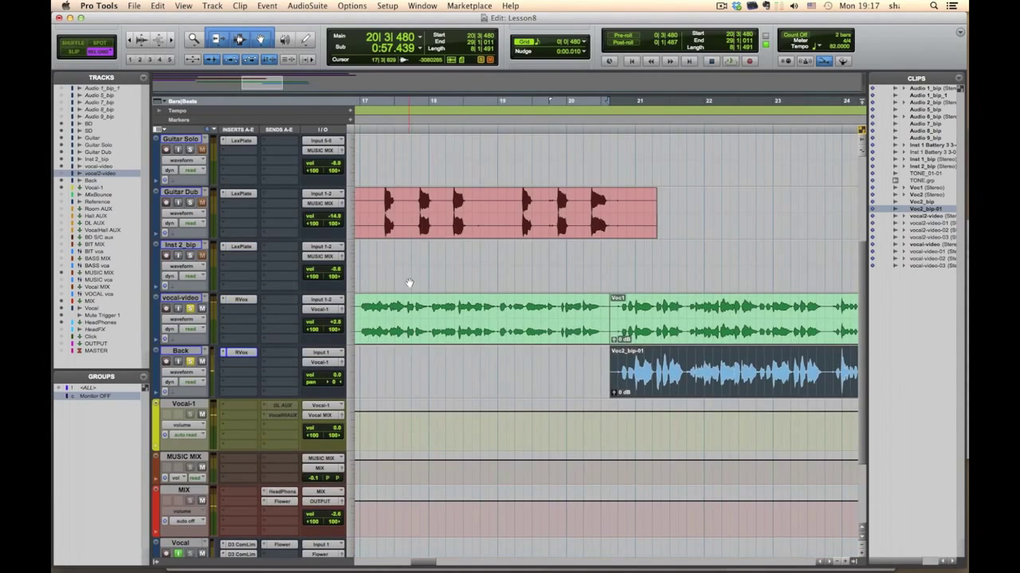
left_click(244, 408)
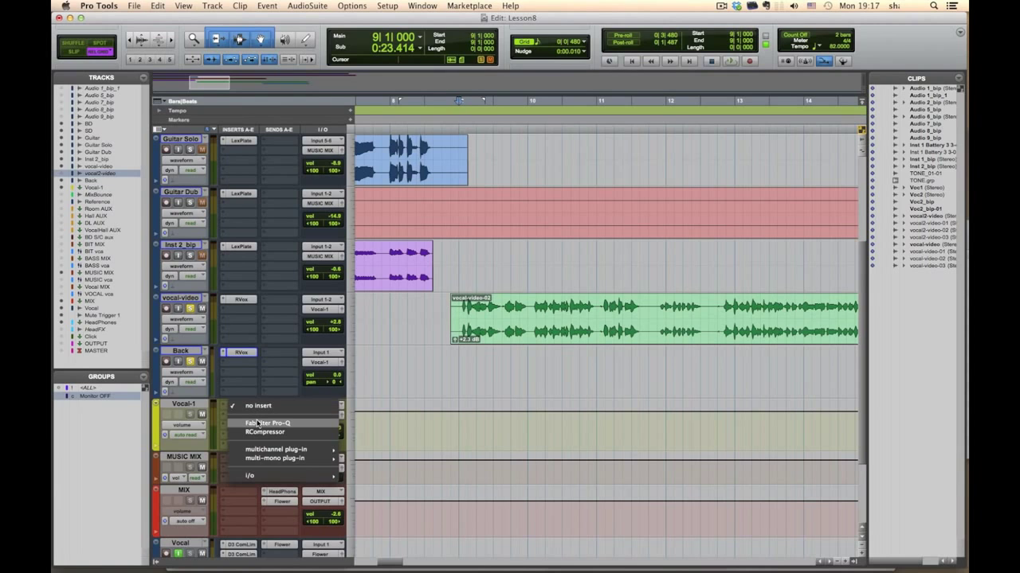
left_click(256, 423)
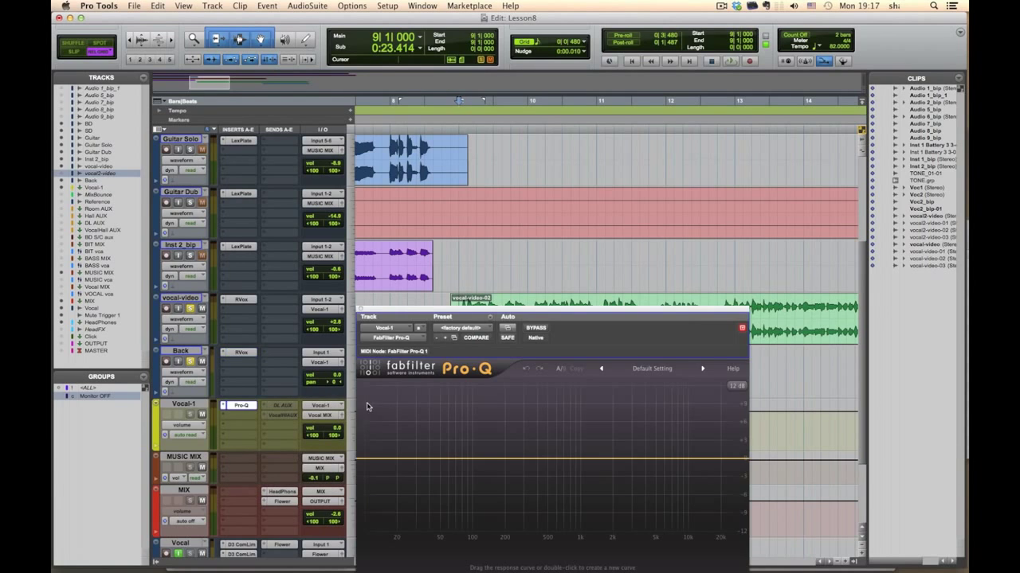
left_click_drag(498, 313, 376, 210)
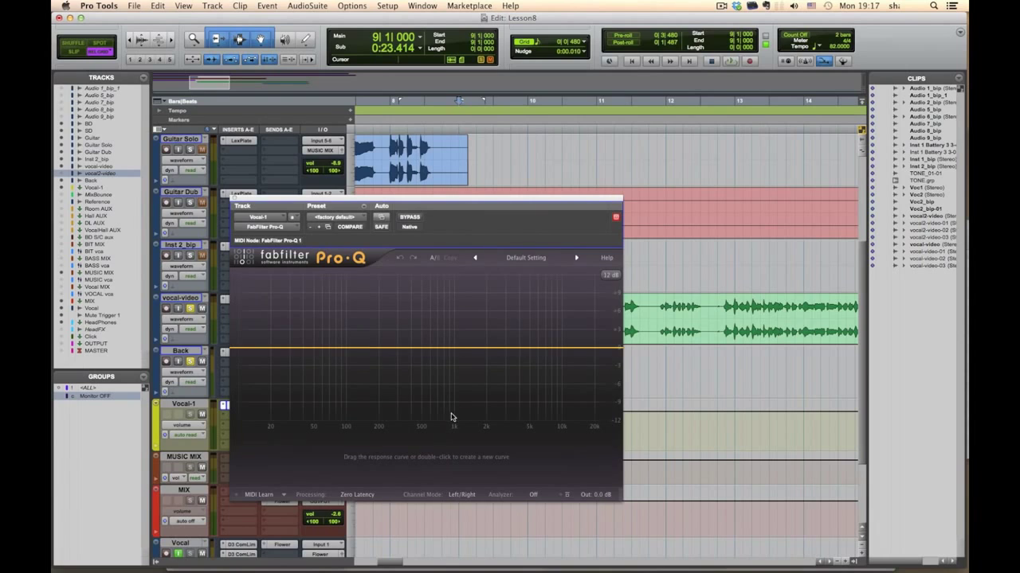
- Set the Pro-Q analyzer to Pre+Post and play the lead vocal from bar 9 to examine its spectrum
left_click(534, 495)
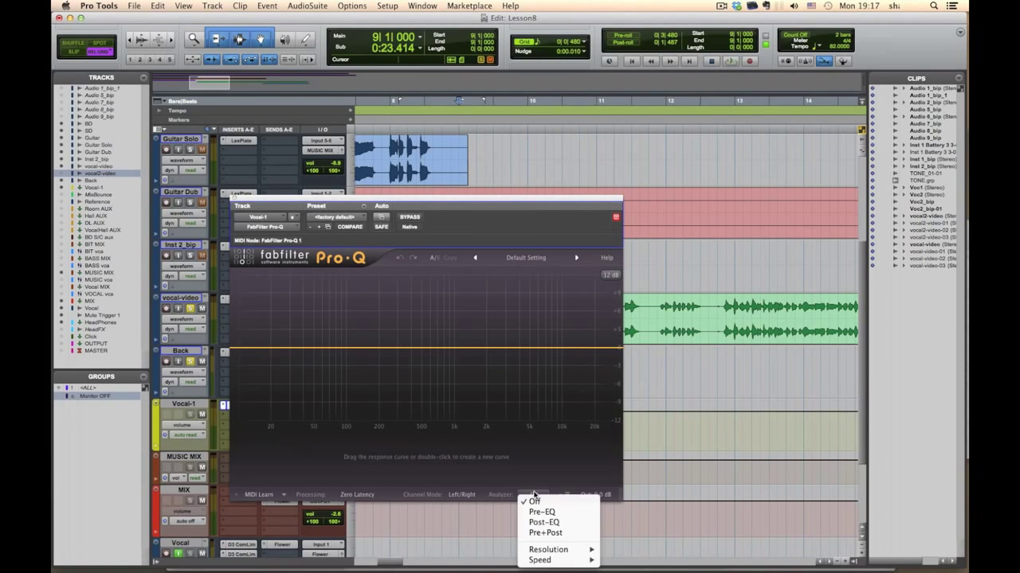
left_click(554, 532)
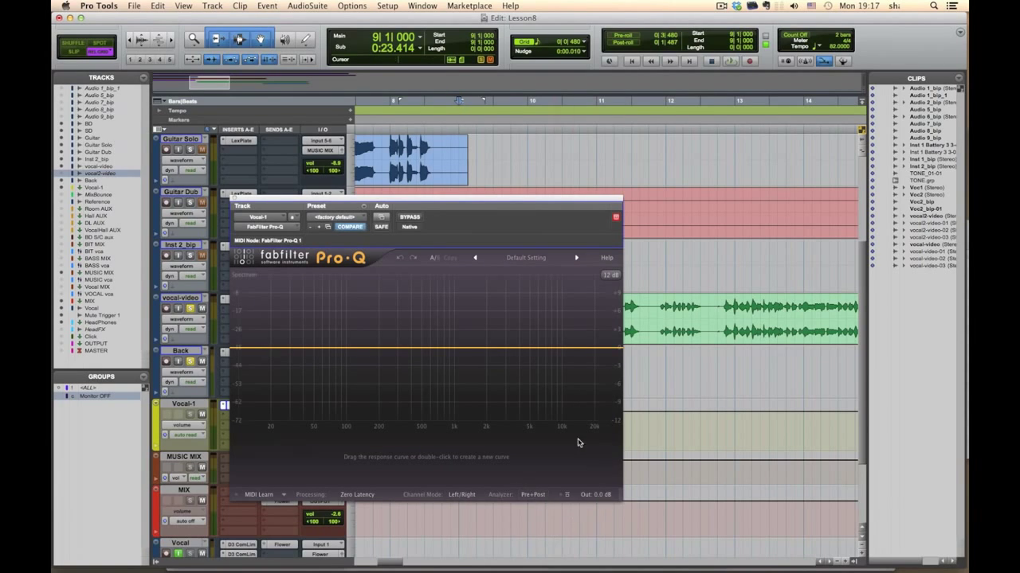
key("space")
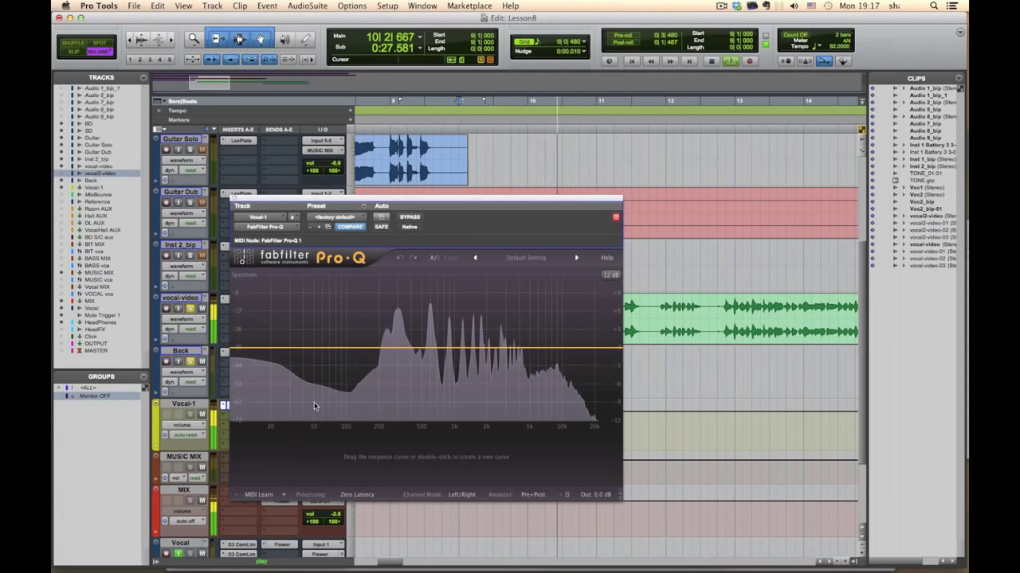
key("space")
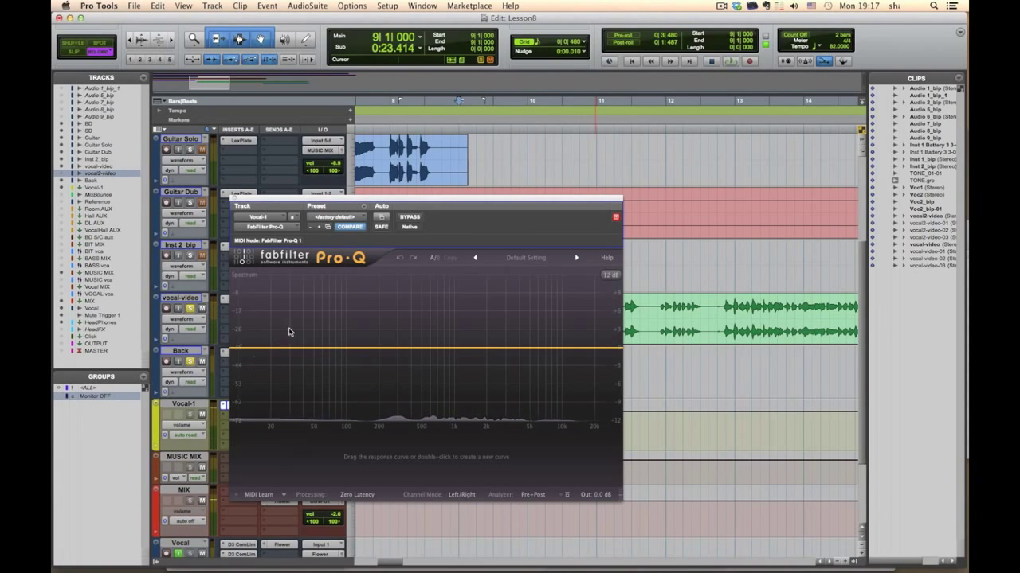
- Add a 24 dB/oct Low Cut band in Pro-Q, audition it during playback and set its frequency just above 80 Hz
left_click_drag(235, 348, 335, 350)
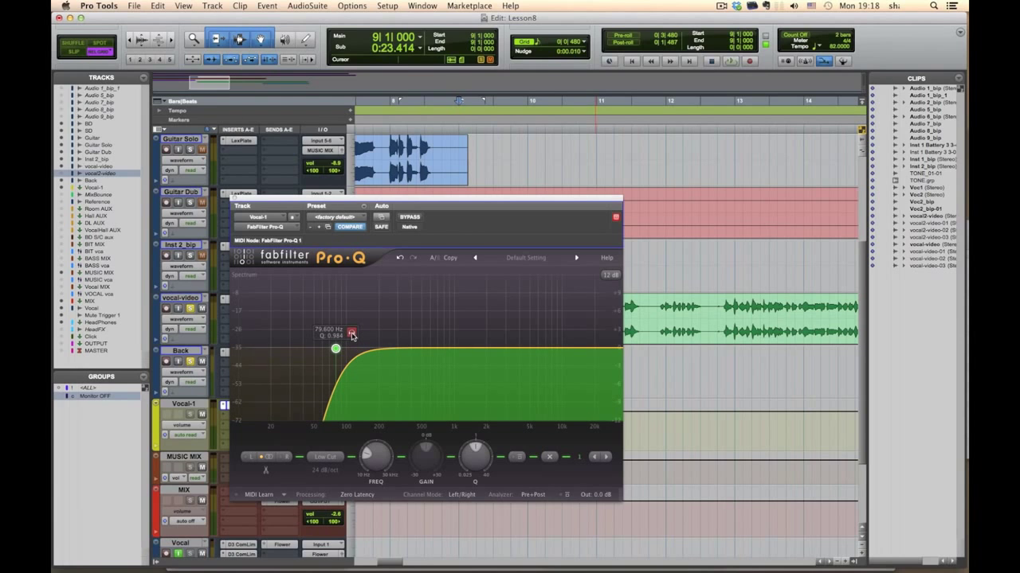
key("space")
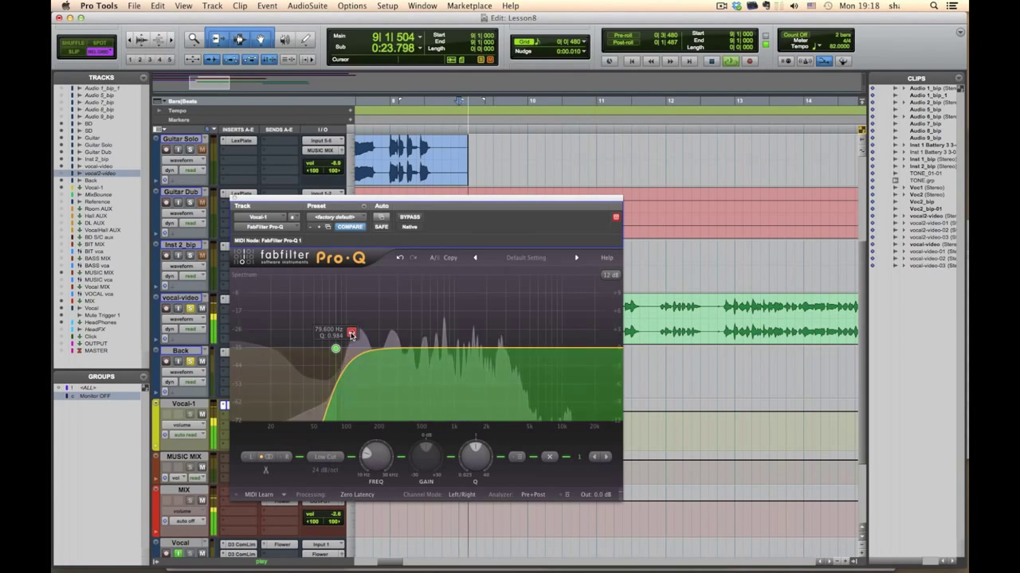
mouse_move(351, 334)
left_mouse_down()
mouse_move(410, 335)
mouse_move(345, 334)
left_mouse_up()
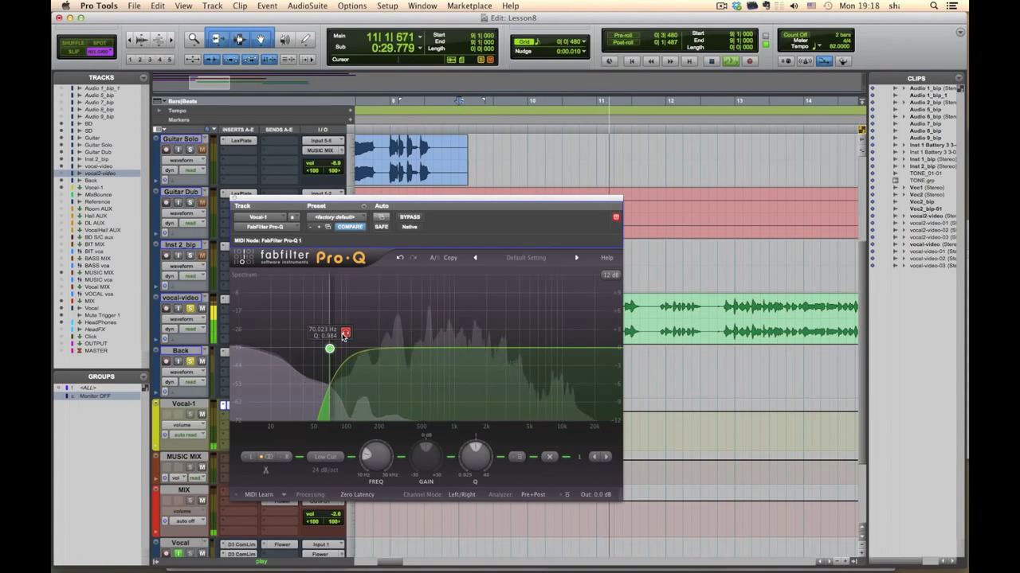
key("space")
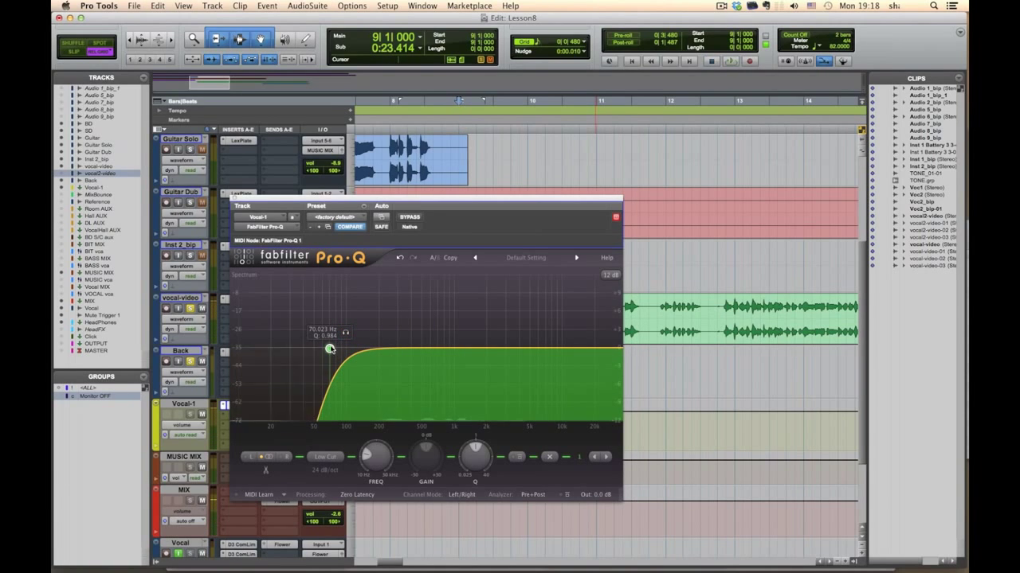
left_click_drag(330, 348, 340, 348)
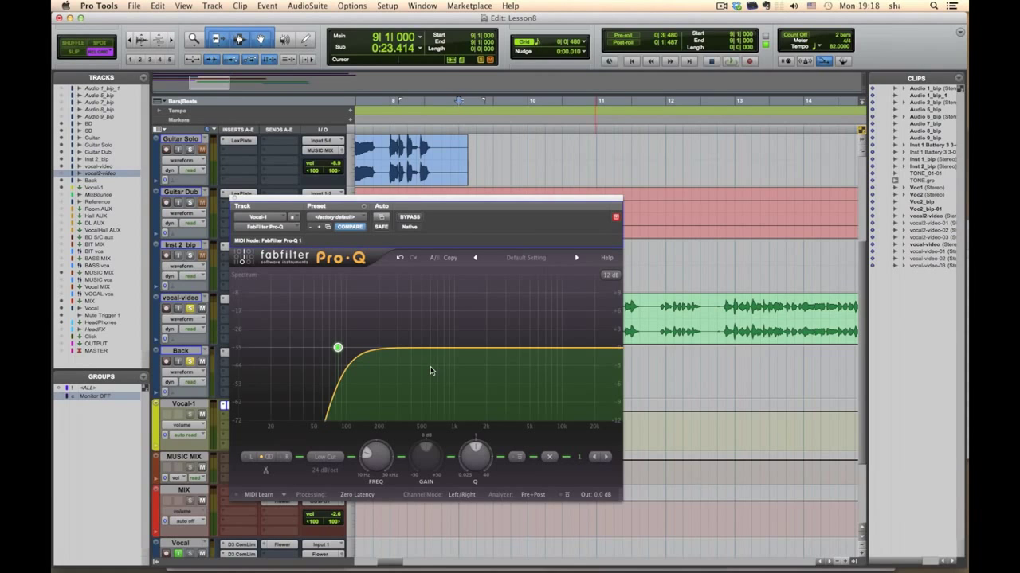
- Add a Bell band at about 258 Hz with Q 1.343, and lower its gain to about -2.95 dB during playback
left_click(406, 355)
key("space")
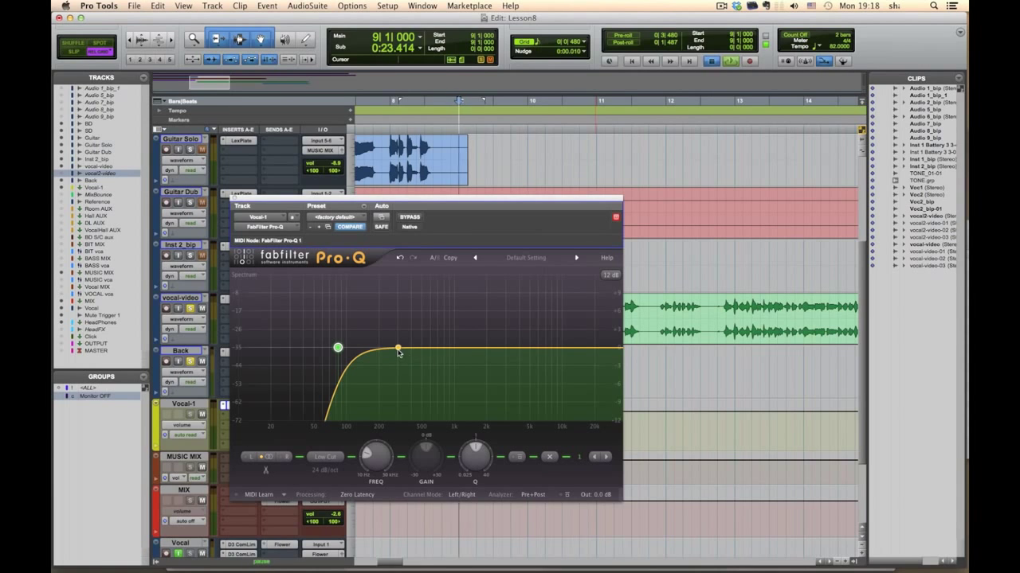
mouse_move(406, 370)
left_mouse_down()
mouse_move(380, 368)
mouse_move(406, 369)
left_mouse_up()
key("space")
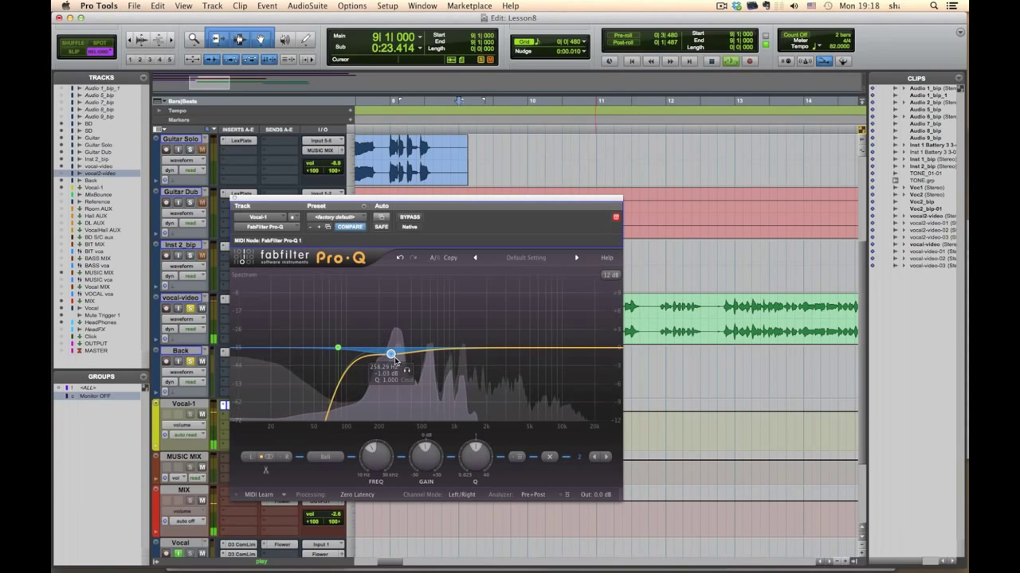
scroll(392, 358, "up", 2)
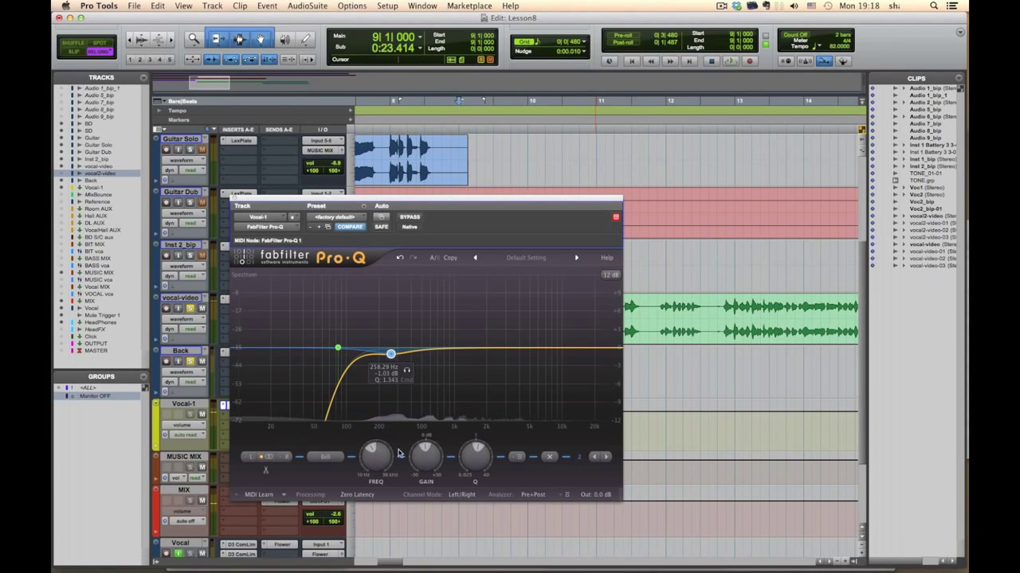
key("space")
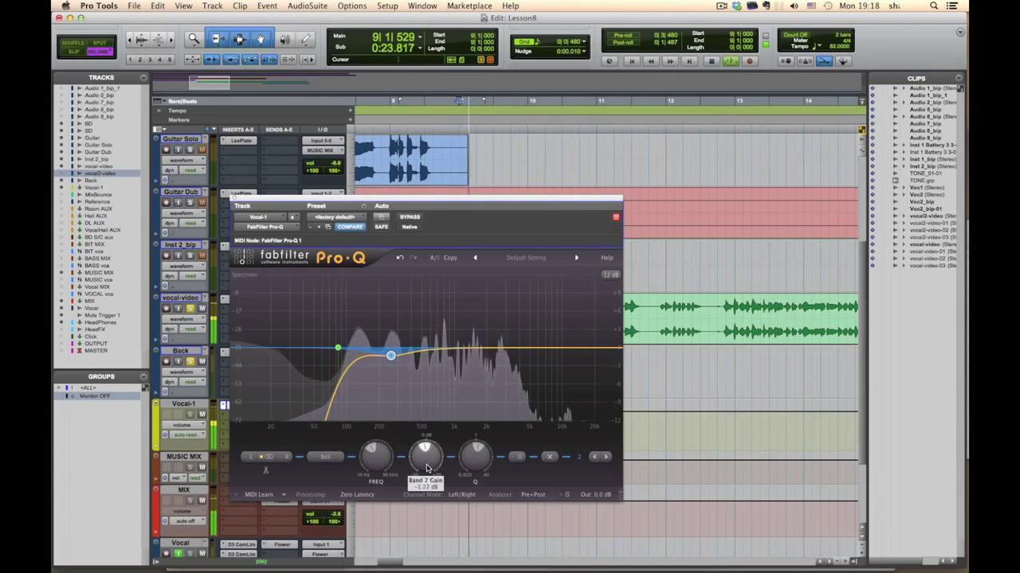
scroll(426, 469, "down", 3)
scroll(426, 468, "down", 1)
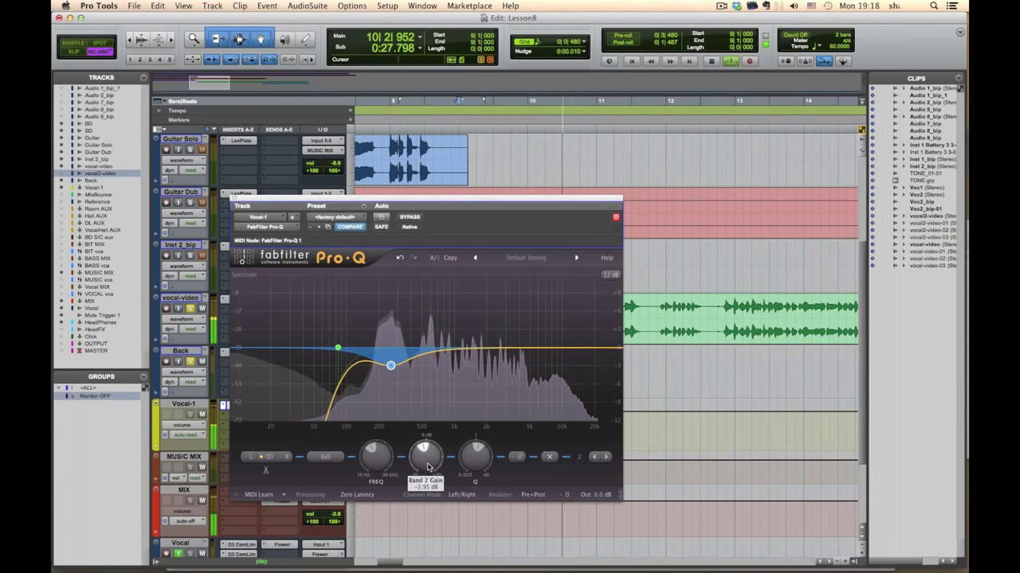
key("space")
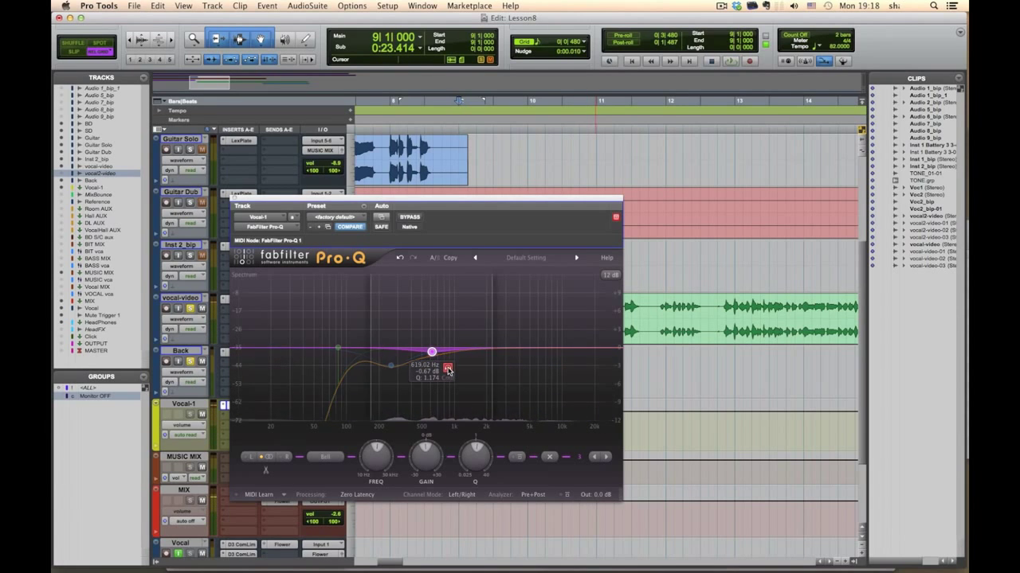
- Add a third Pro-Q band, a Bell at about 577 Hz with Q 2.247 and gain -1.63 dB, auditioning it during playback
left_click_drag(447, 371, 439, 362)
key("space")
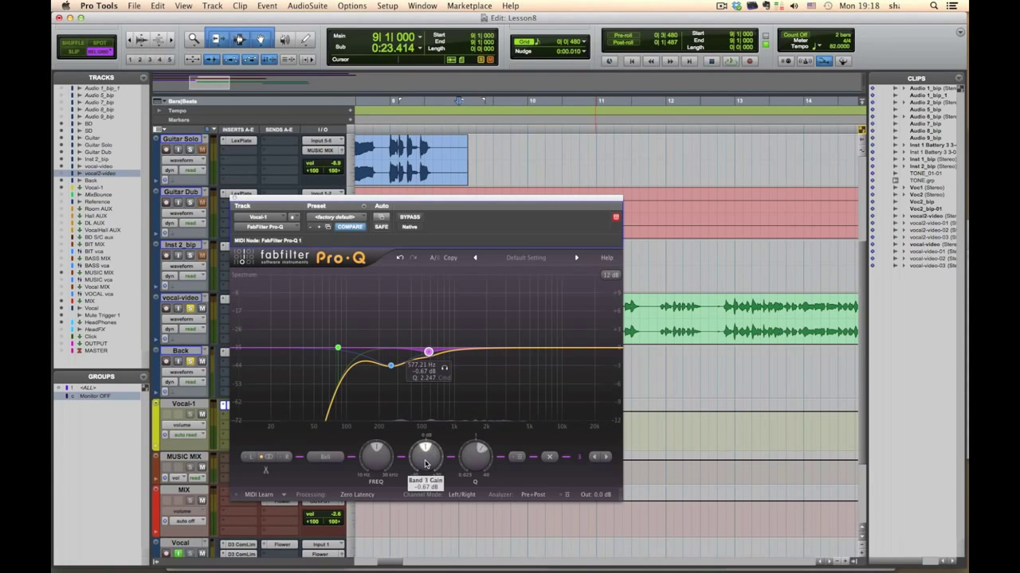
key("space")
scroll(424, 456, "down", 3)
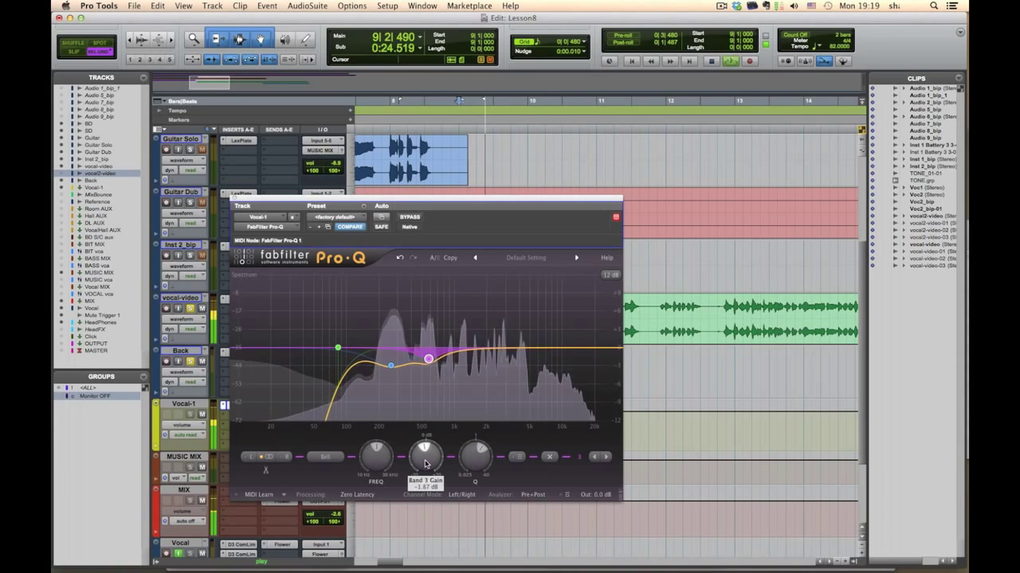
scroll(425, 456, "up", 1)
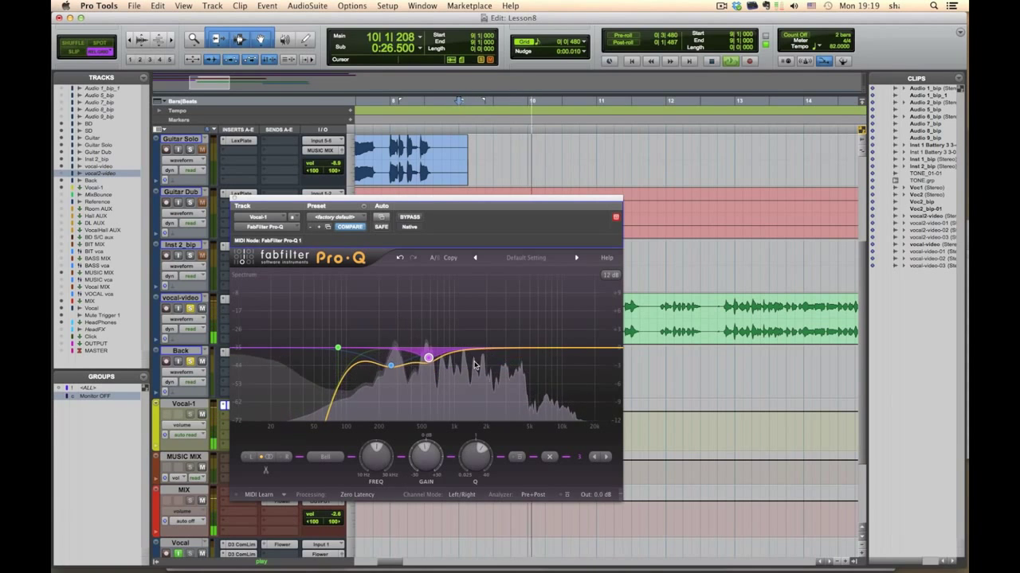
key("space")
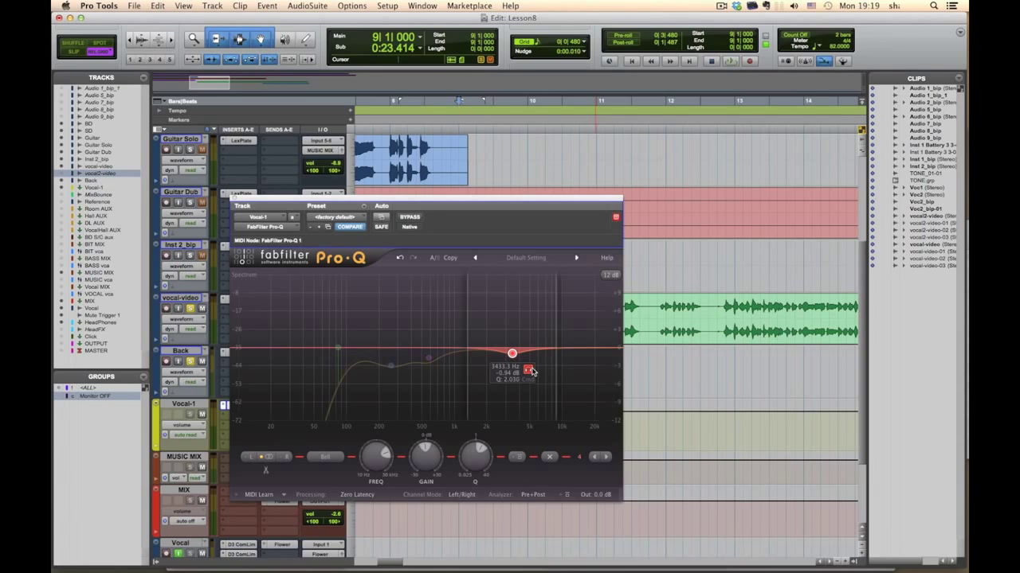
- Tune a fourth Bell band to about 3200 Hz with Q 2.893 and gain -1.66 dB, auditioning it during playback
key("space")
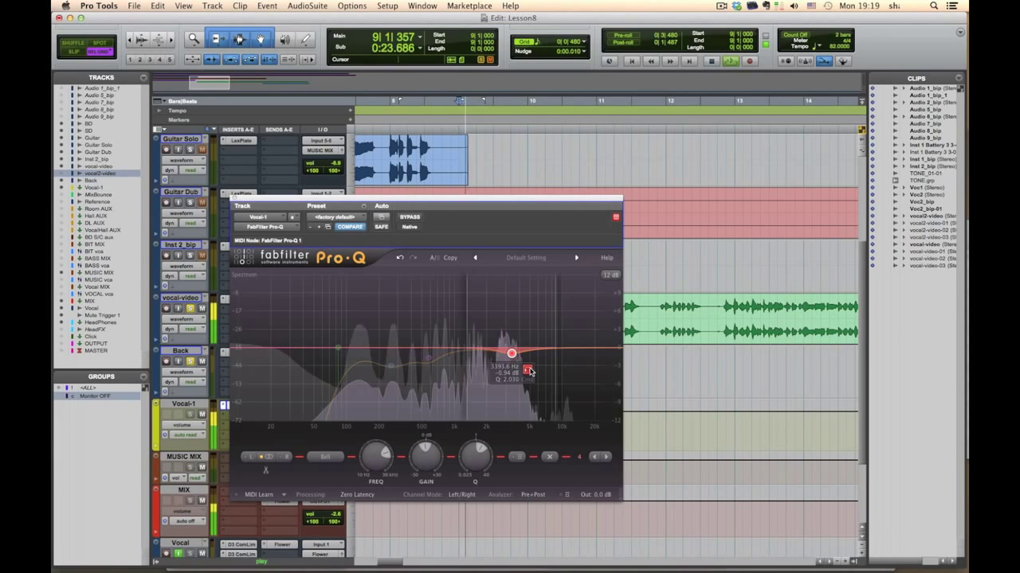
left_click_drag(531, 371, 530, 374)
key("space")
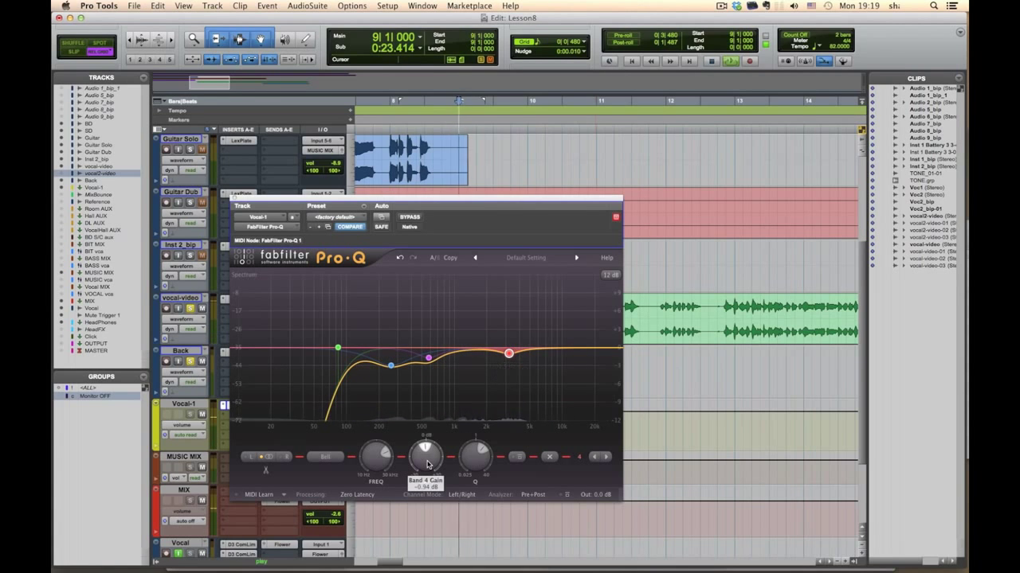
key("space")
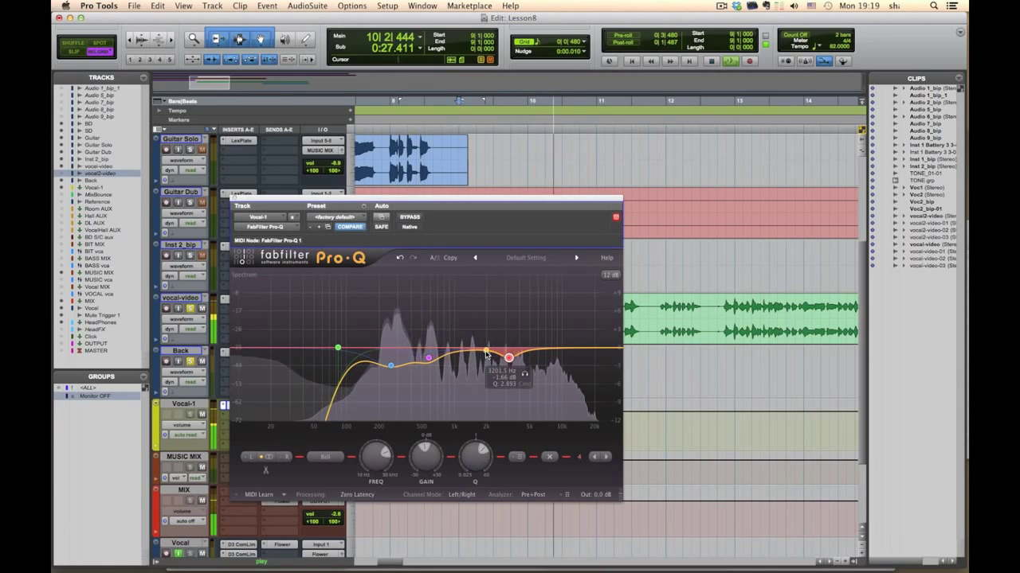
- Add a fifth Pro-Q Bell band at about 1962 Hz with gain -1.22 dB and Q 2.267, auditioning it during playback
key("space")
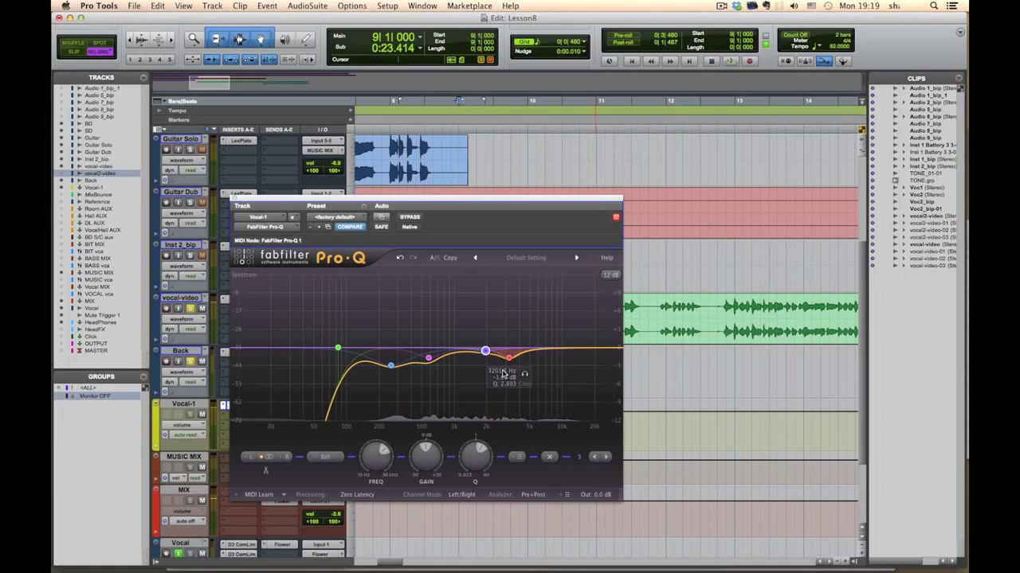
key("space")
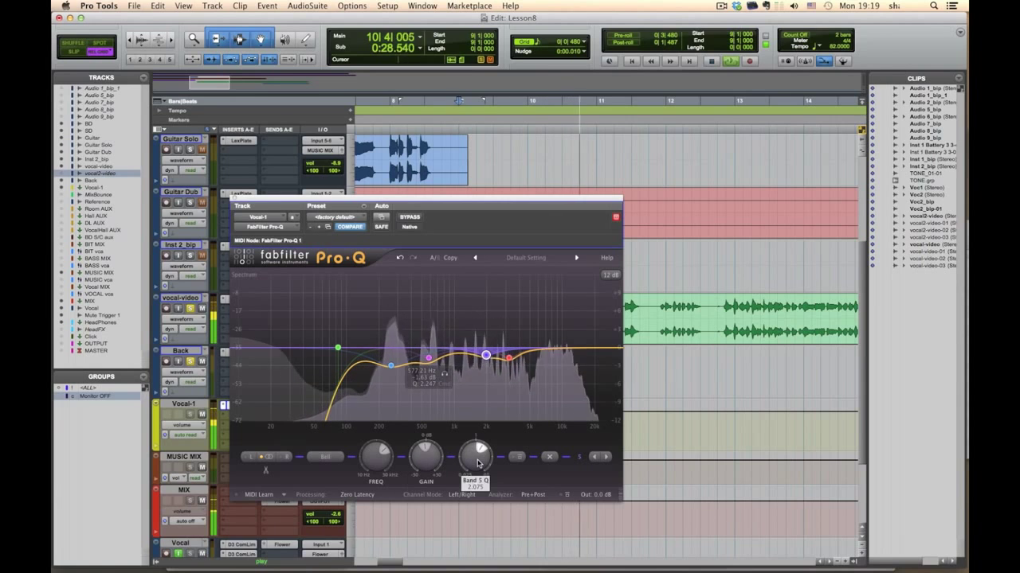
left_click_drag(475, 453, 480, 448)
key("space")
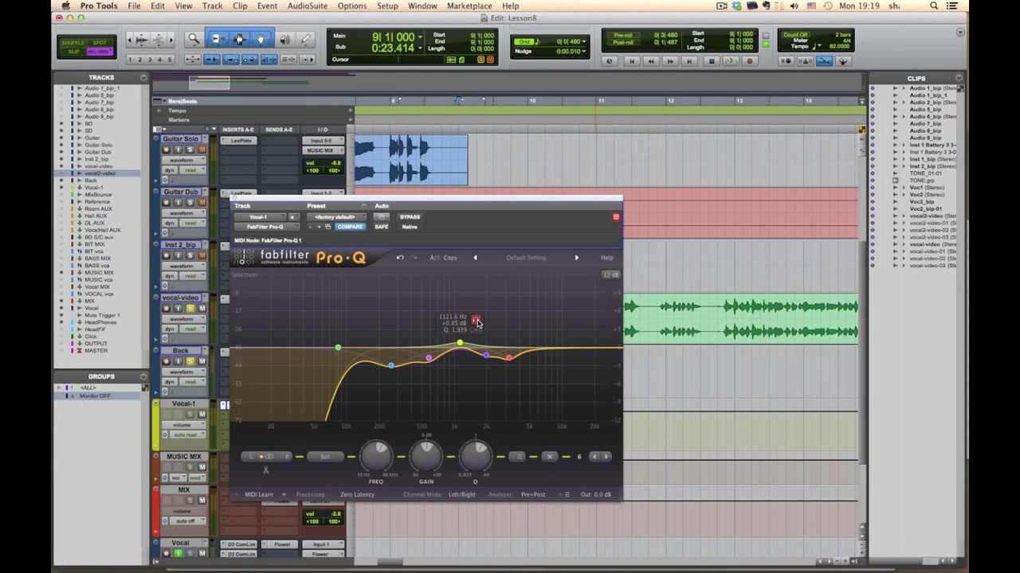
- Tune a sixth Bell band to about 1 kHz and raise its gain to about +2.29 dB during playback
key("space")
left_click_drag(476, 320, 468, 325)
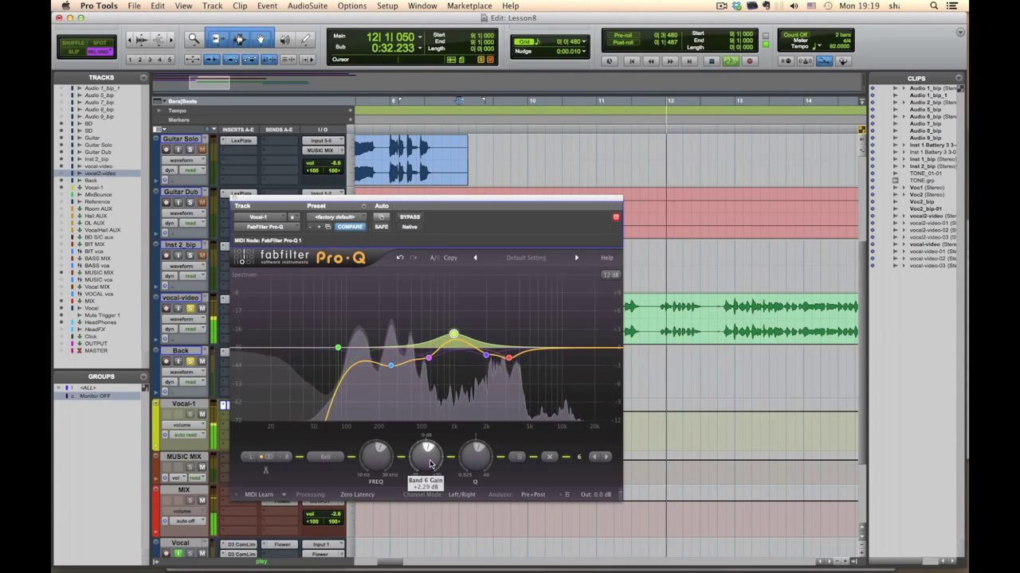
key("space")
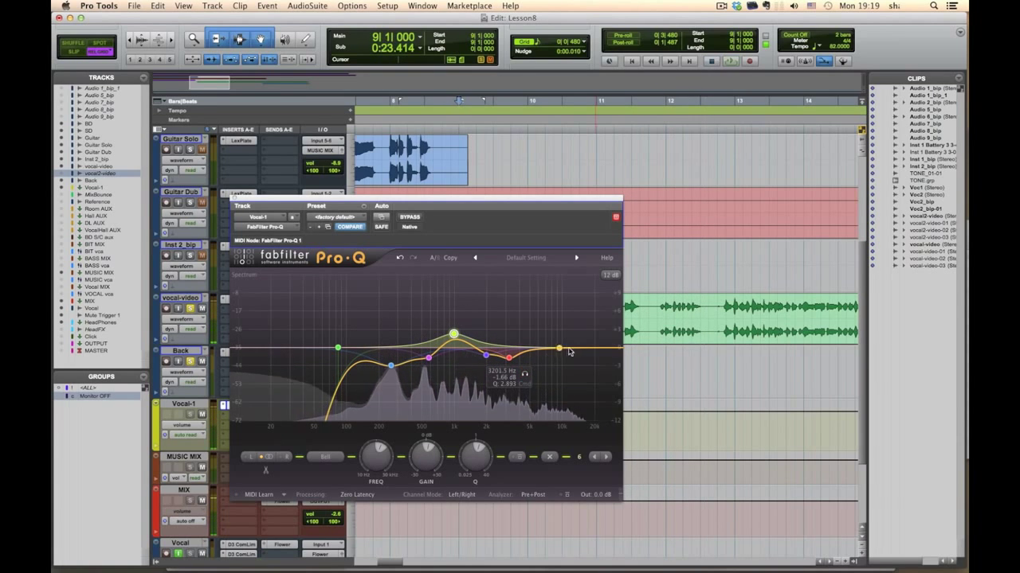
- Add a seventh High Shelf band at about 6 kHz with gain +3.13 dB, audition it and close Pro-Q
left_click_drag(592, 352, 561, 344)
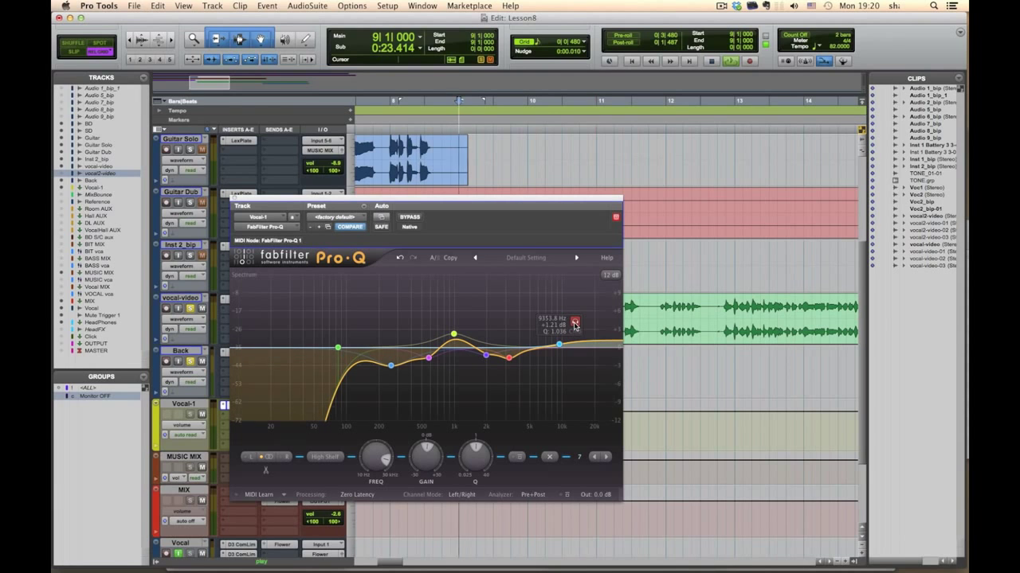
left_click_drag(574, 325, 553, 316)
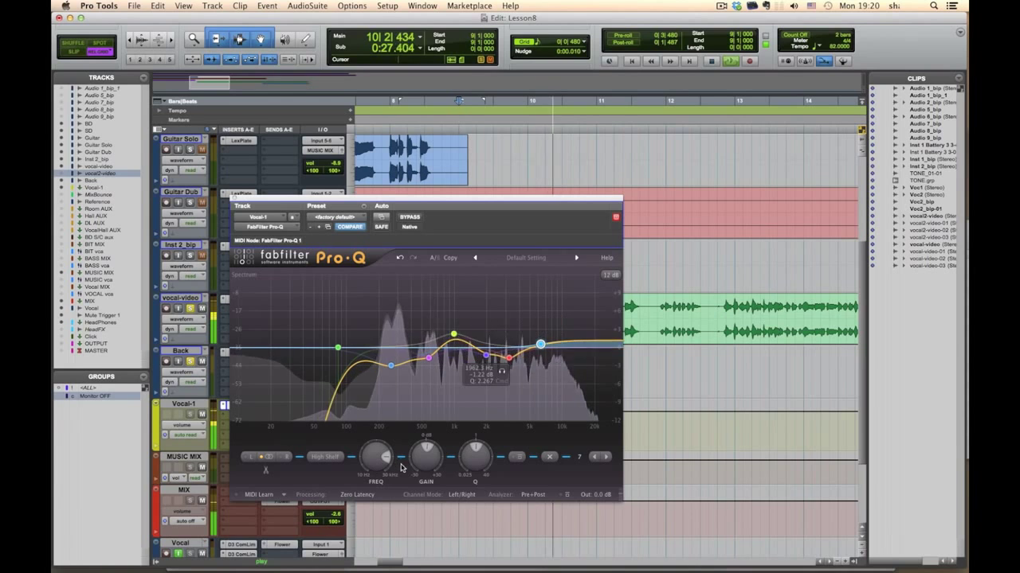
scroll(426, 465, "up", 3)
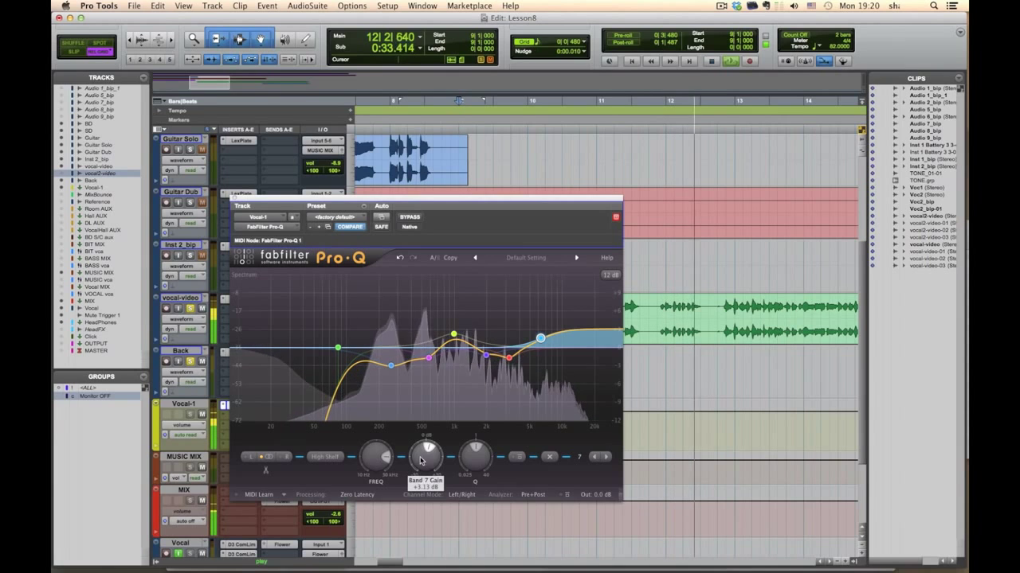
key("space")
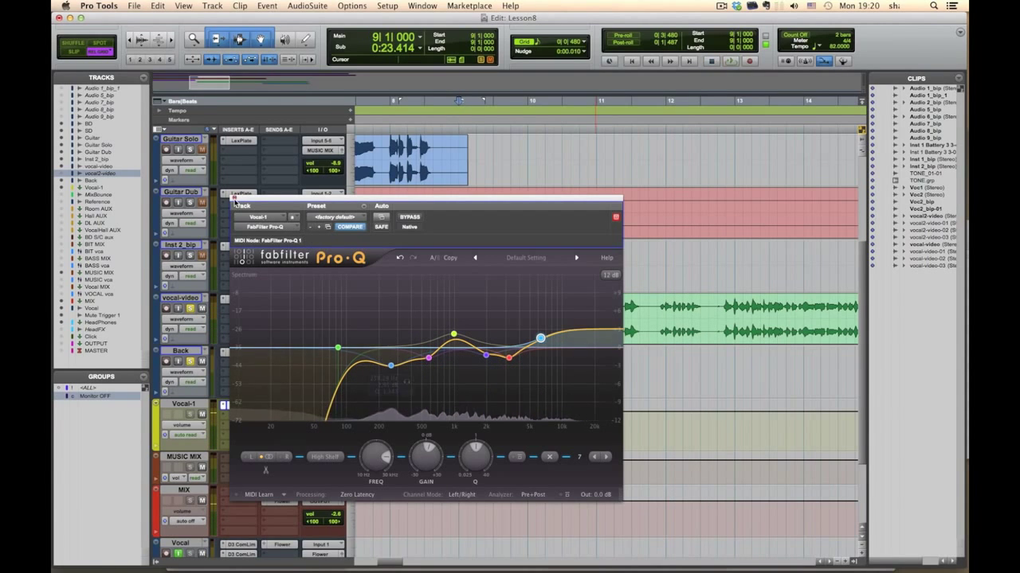
left_click(235, 200)
- Insert the stereo McDSP DE555 De-esser in the second insert slot of the Vocal-1 bus and reposition its window
left_click(249, 422)
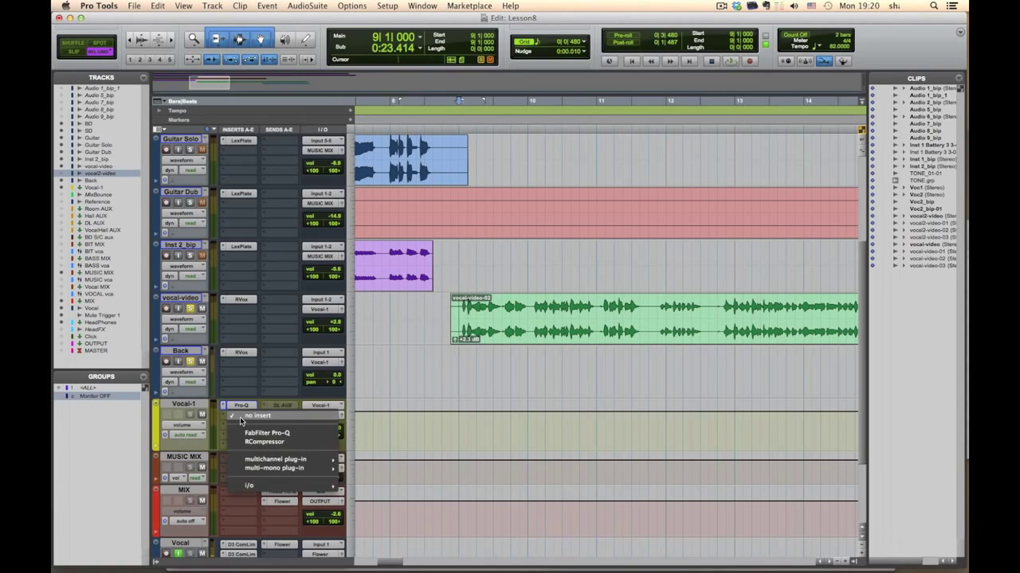
mouse_move(279, 460)
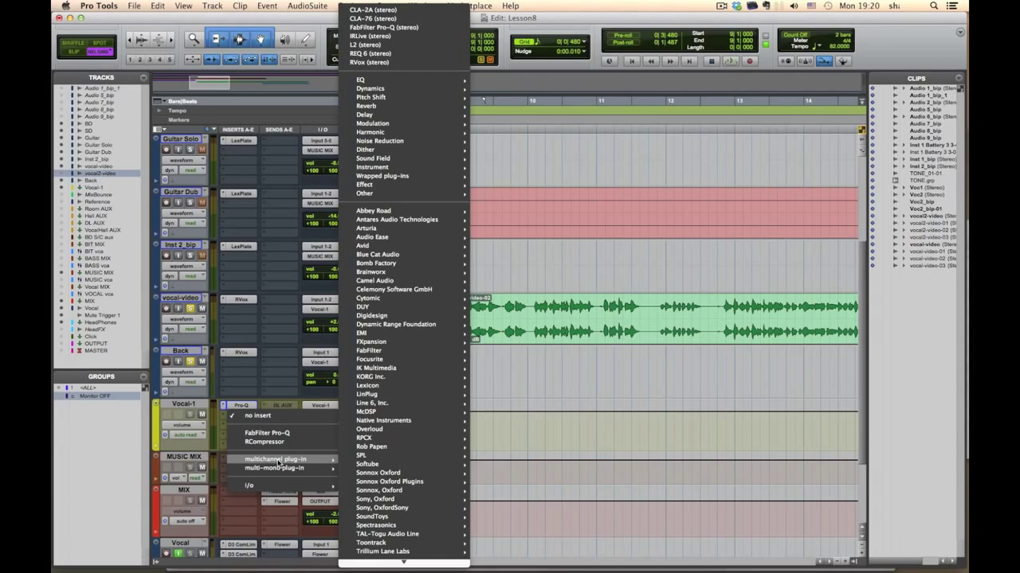
mouse_move(415, 421)
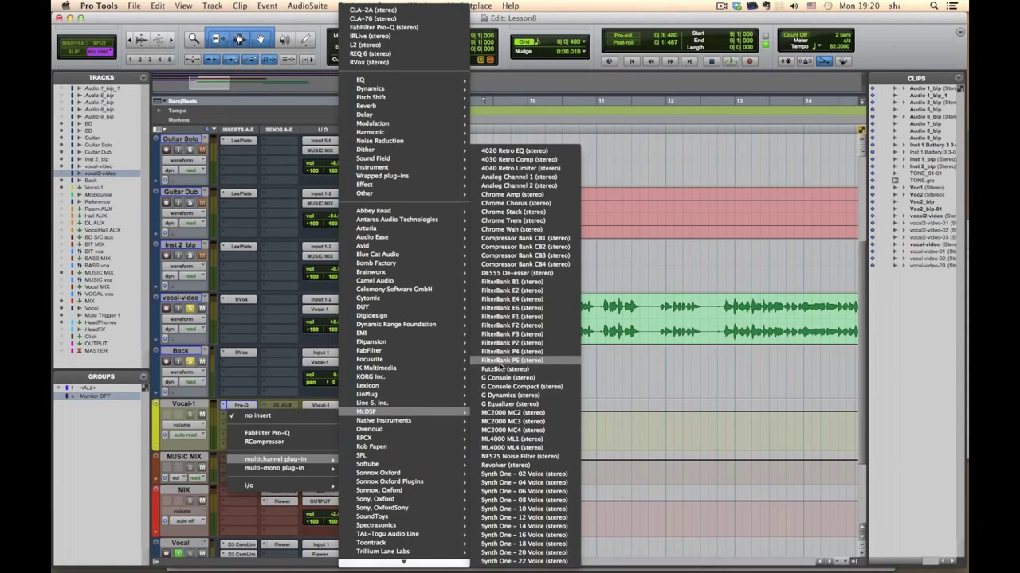
left_click(510, 273)
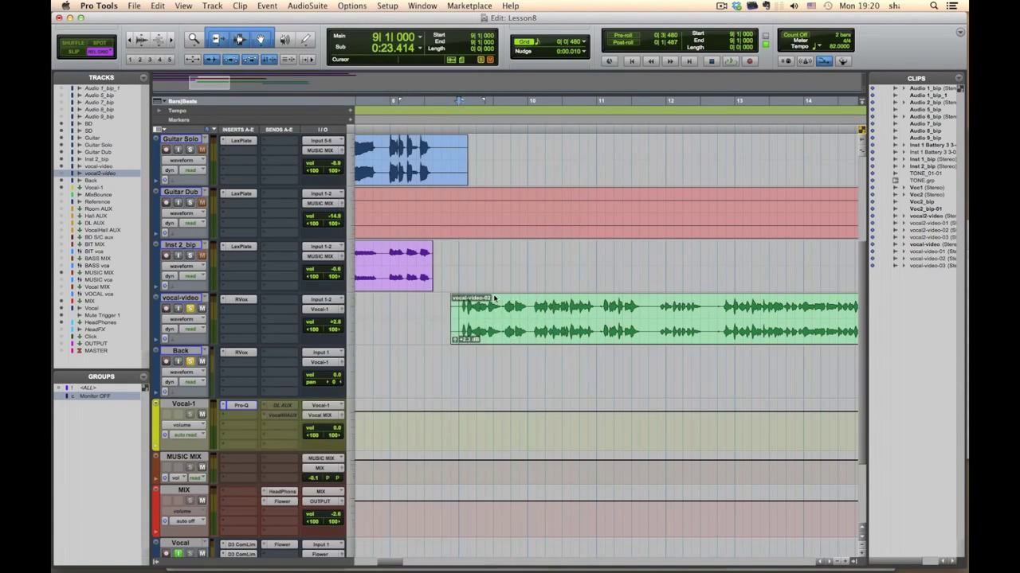
left_click_drag(459, 205, 500, 184)
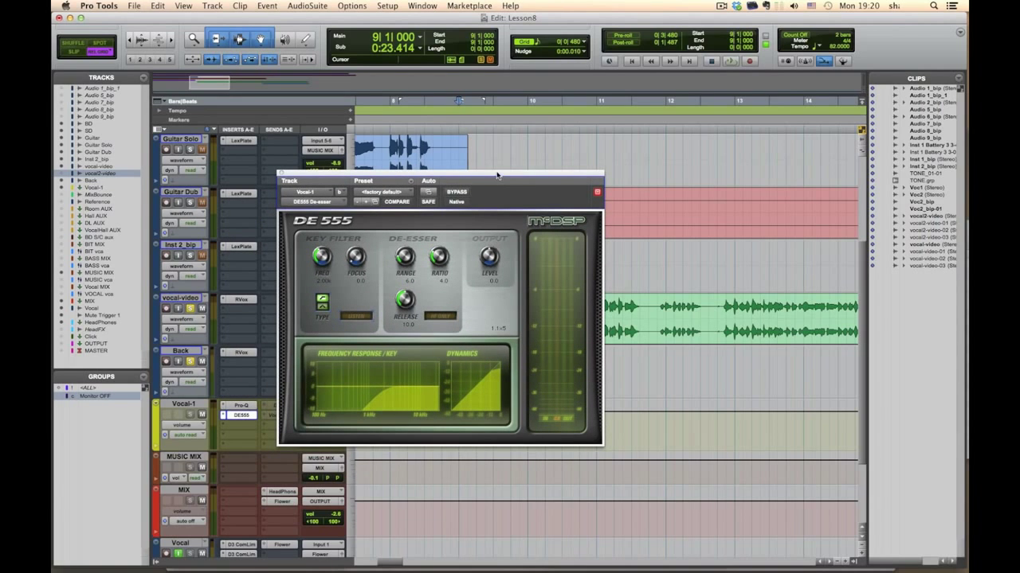
left_click_drag(499, 177, 497, 173)
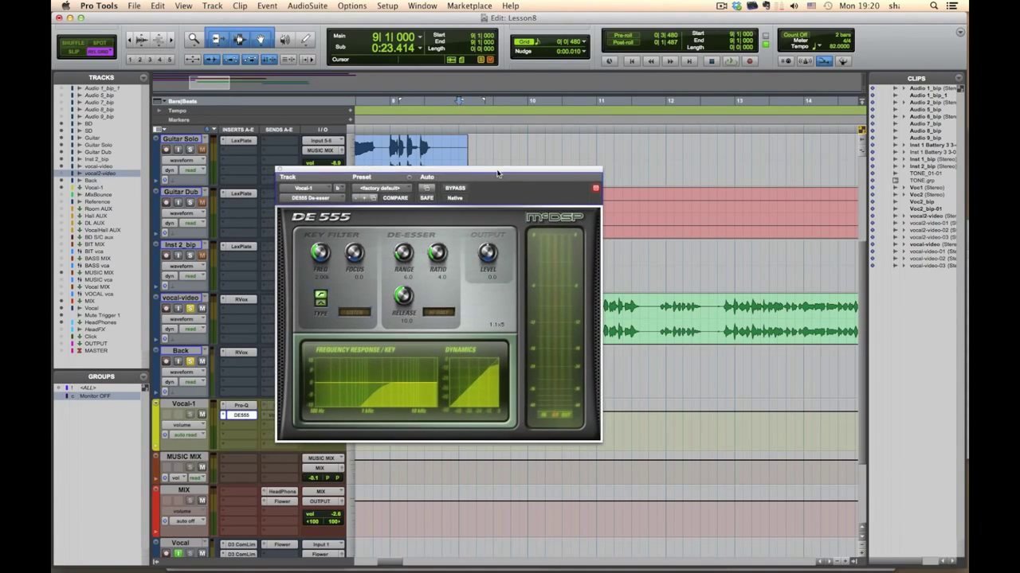
- Audition the DE555 key signal in Listen mode, raising the key filter frequency to about 7.4 kHz and the range to 7.5
key("space")
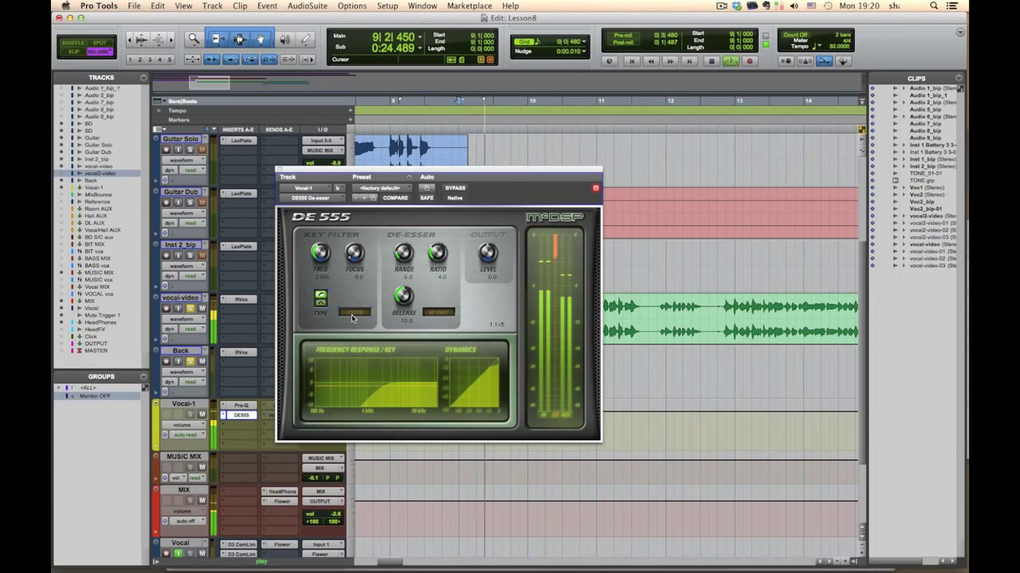
key("space")
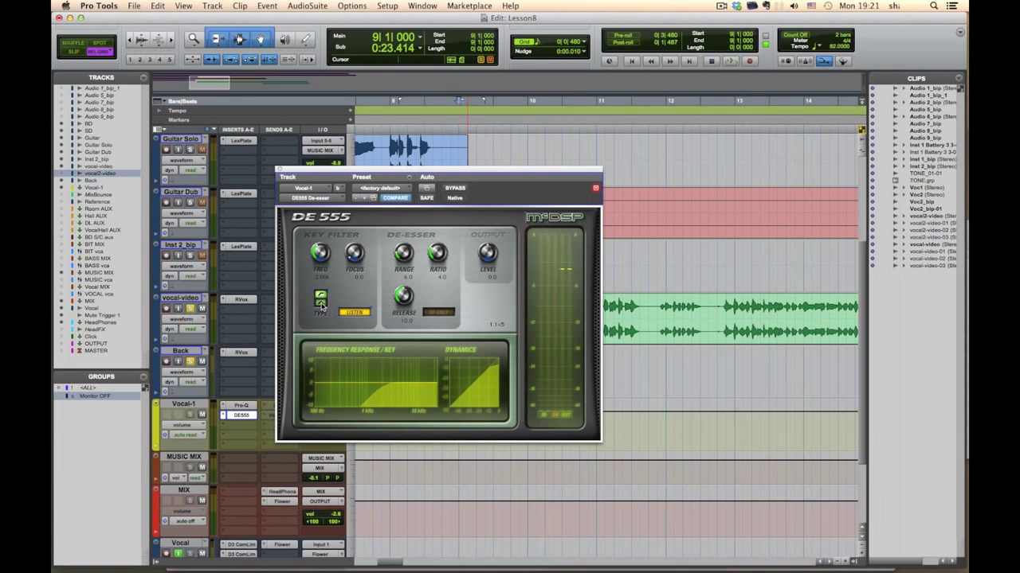
key("space")
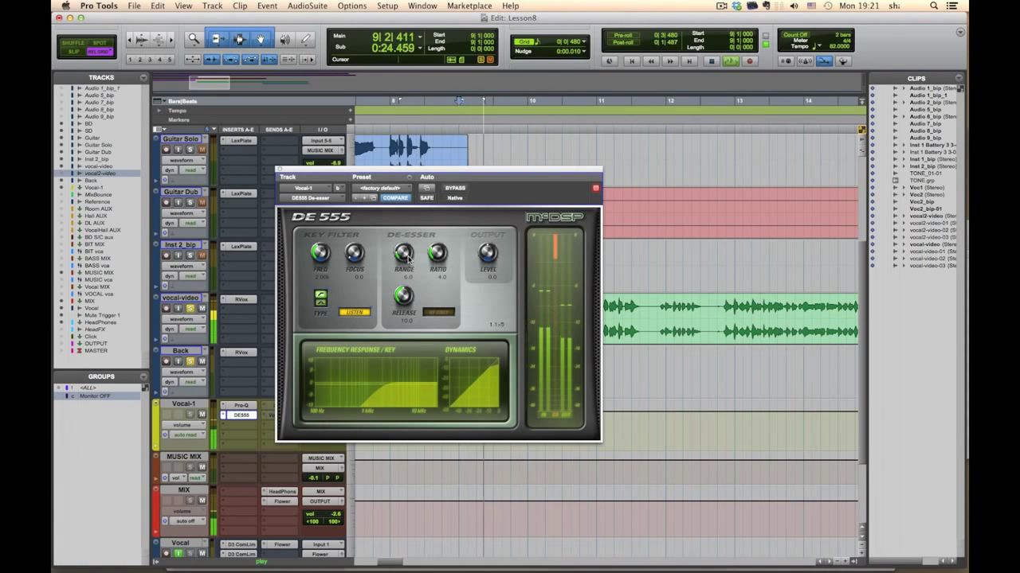
left_click_drag(405, 259, 407, 253)
left_click_drag(319, 252, 317, 226)
key("space")
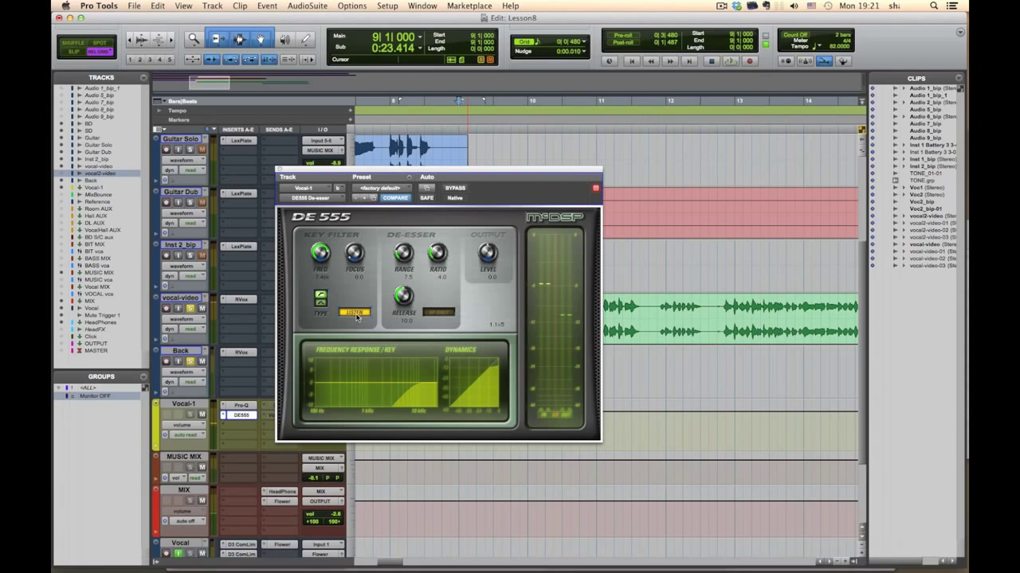
- Turn off Listen, lower the DE555 range to about 4.3 during playback and close the de-esser
left_click(355, 313)
key("space")
left_click_drag(405, 255, 405, 263)
key("space")
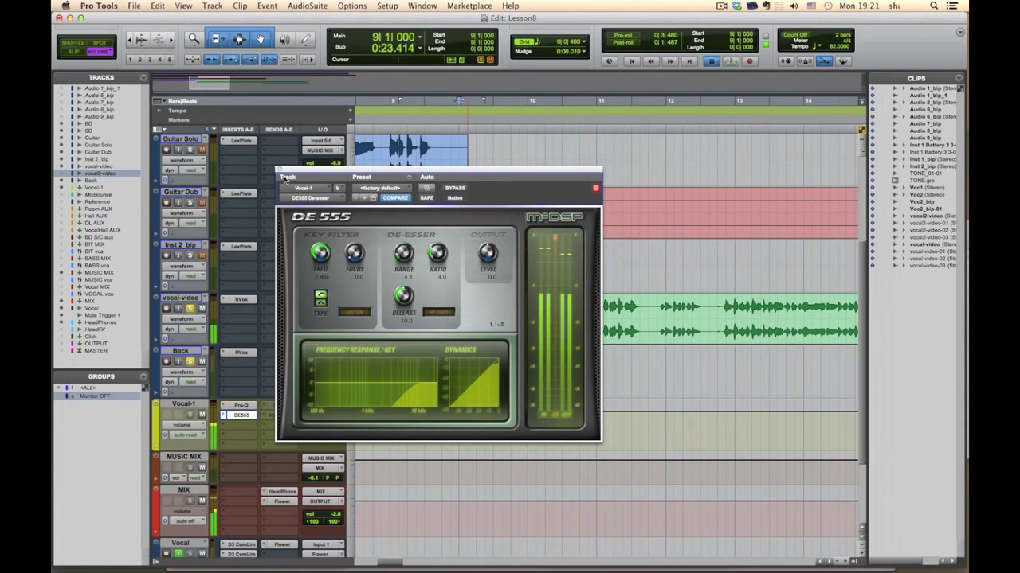
key("super+w")
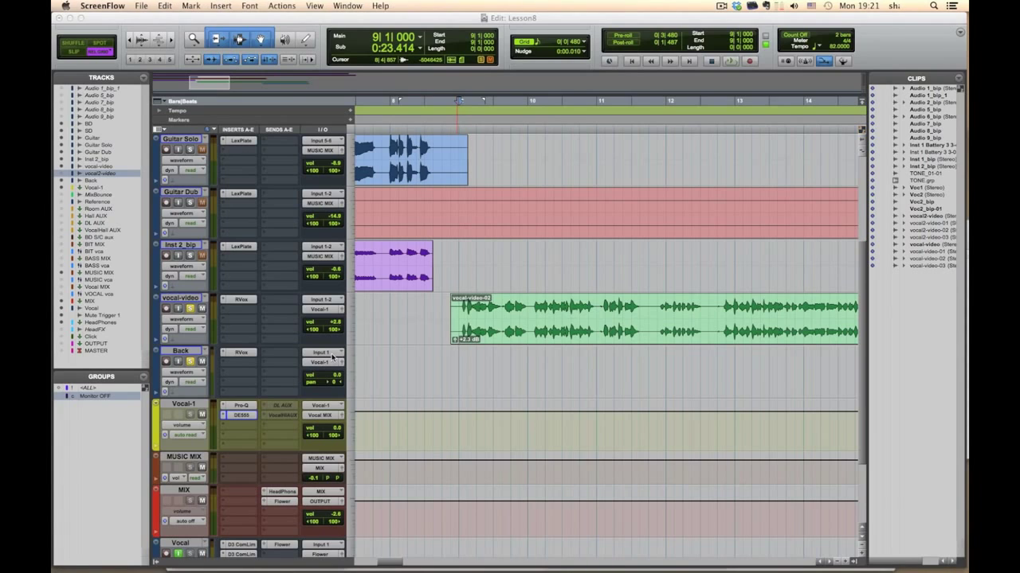
- Insert the stereo CLA-76 compressor after the de-esser on the Vocal-1 bus, with Analog off and ratio 8
left_click(239, 429)
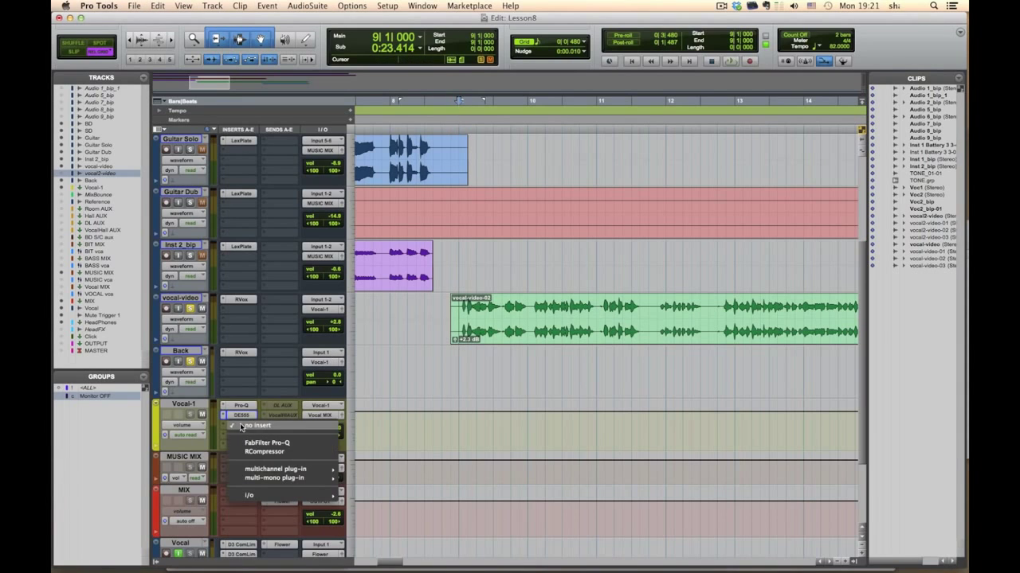
mouse_move(279, 469)
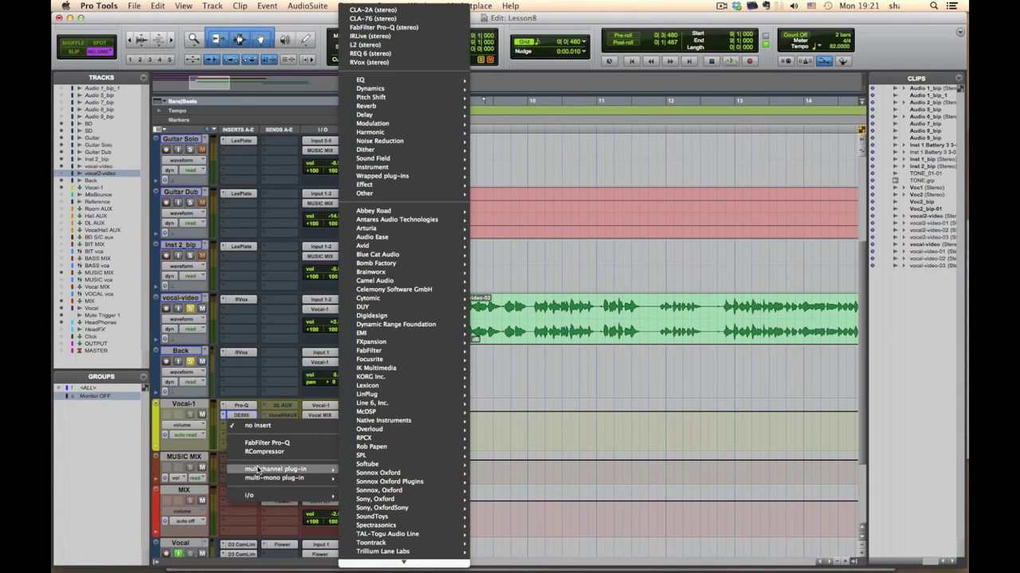
left_click(385, 18)
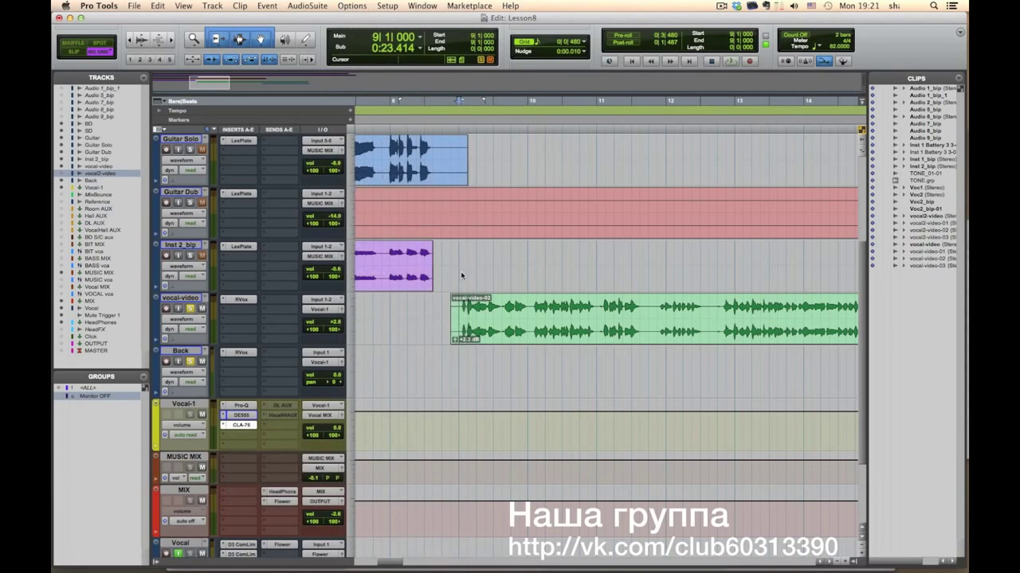
left_click_drag(476, 173, 442, 185)
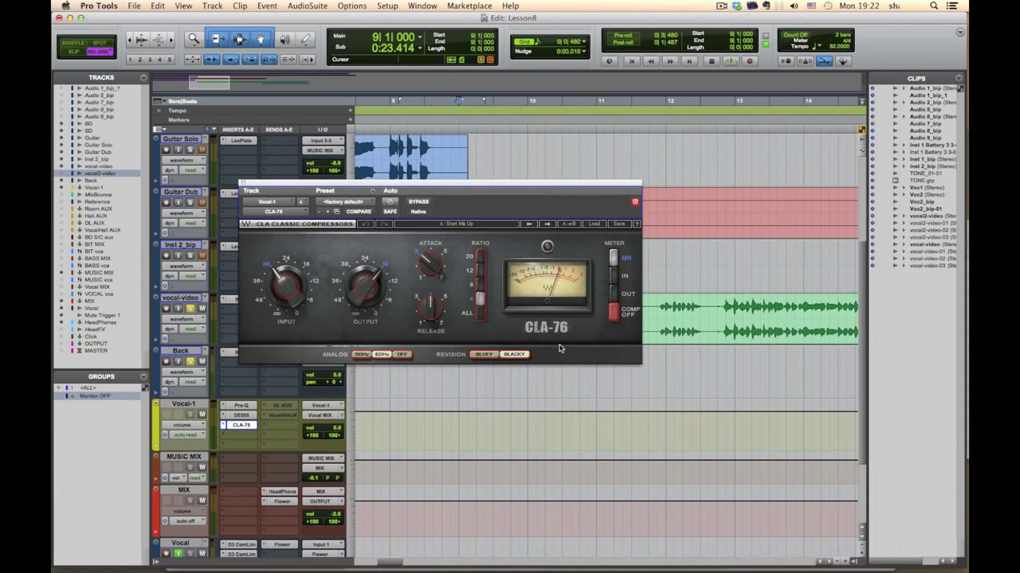
left_click(403, 355)
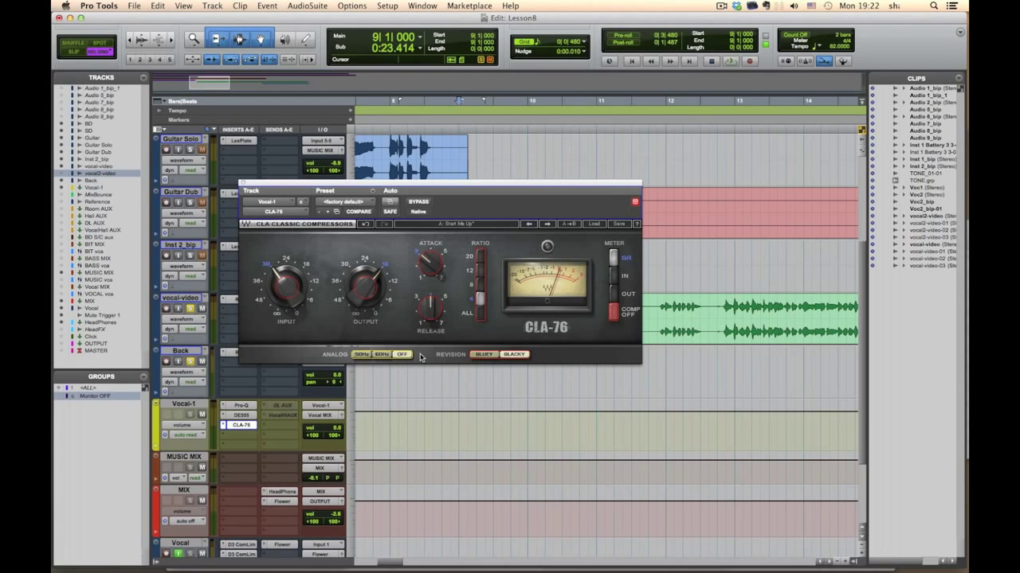
left_click(479, 286)
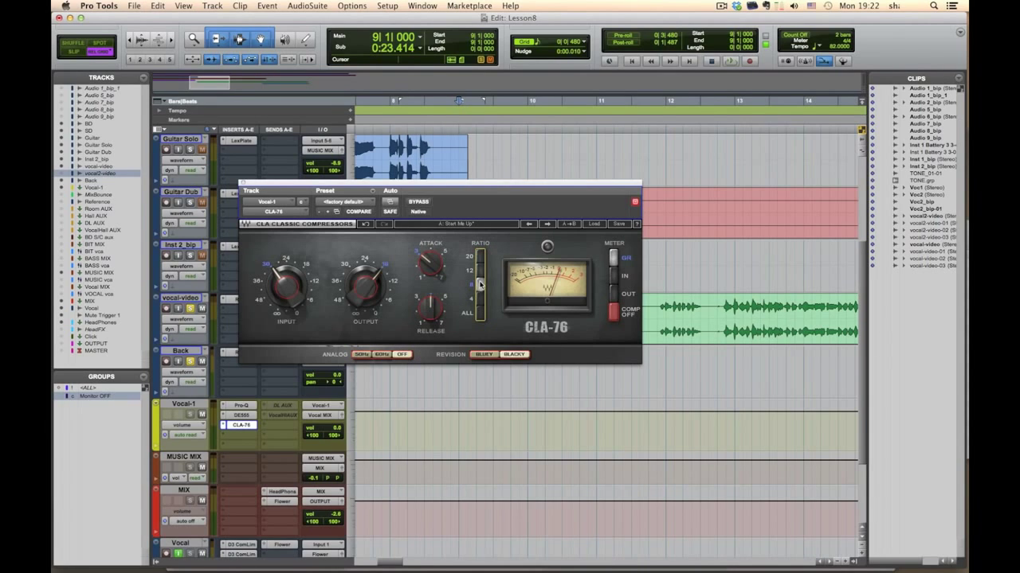
- Lower the CLA-76 input to about 36 and fine-tune its output and release while auditioning the vocal
left_click(288, 293)
key("space")
left_click_drag(291, 280, 290, 298)
left_click_drag(366, 286, 366, 284)
left_click_drag(430, 308, 430, 309)
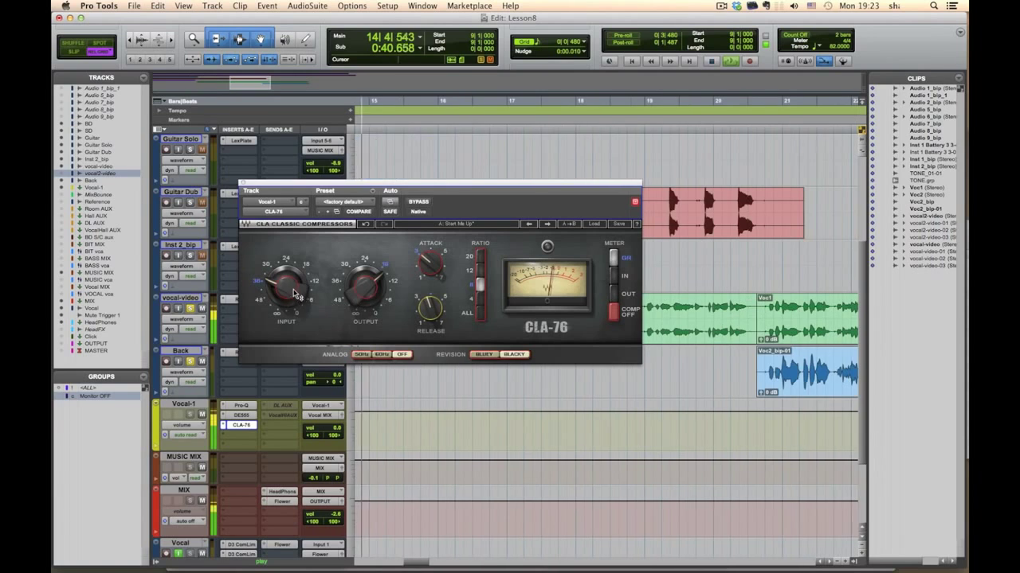
left_click_drag(287, 285, 286, 289)
key("space")
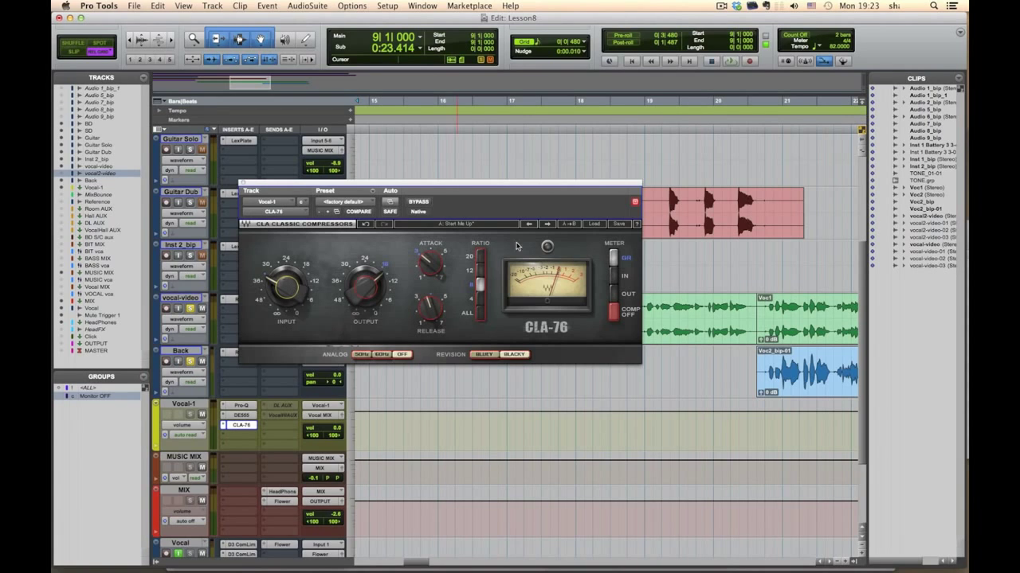
- Play both vocals from bar 21 and lower the Back track's volume to -4.1 dB
left_click(781, 362)
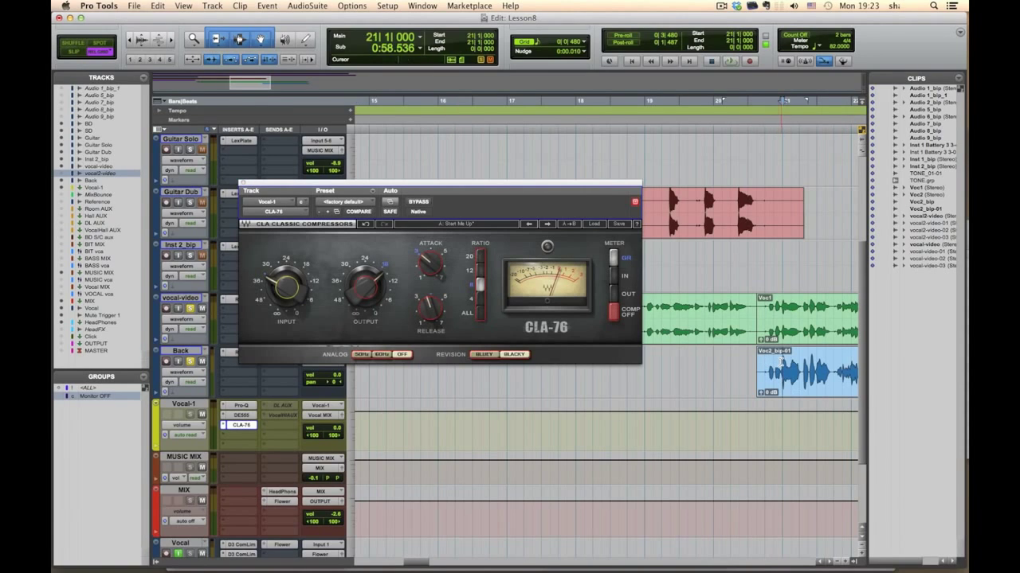
key("space")
left_click_drag(384, 185, 403, 141)
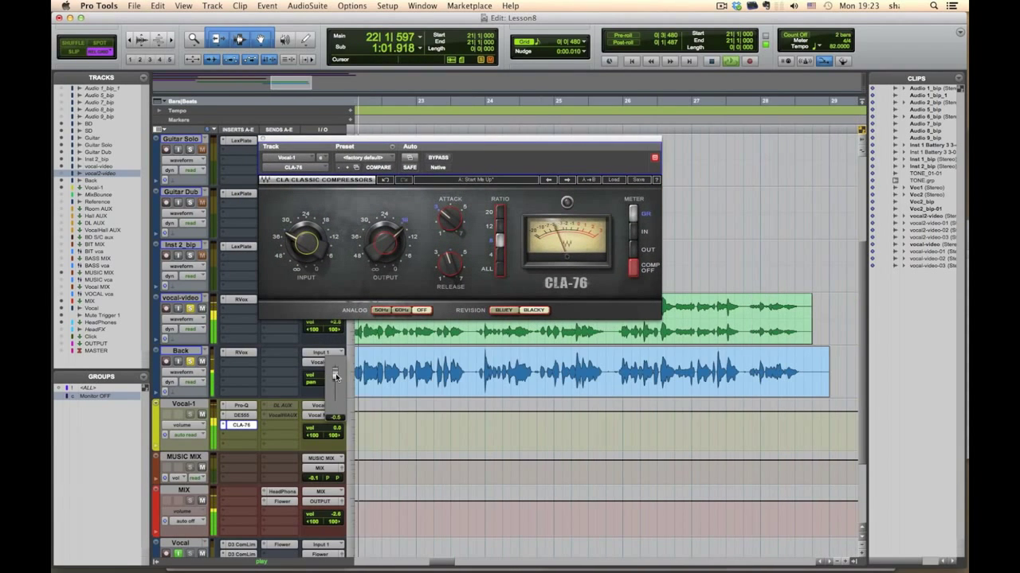
left_click(336, 378)
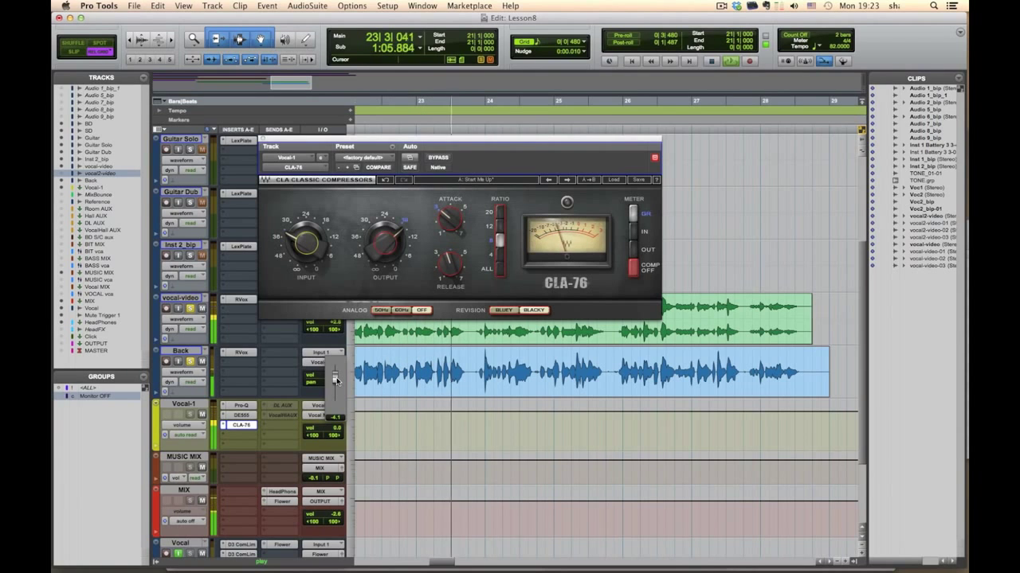
key("space")
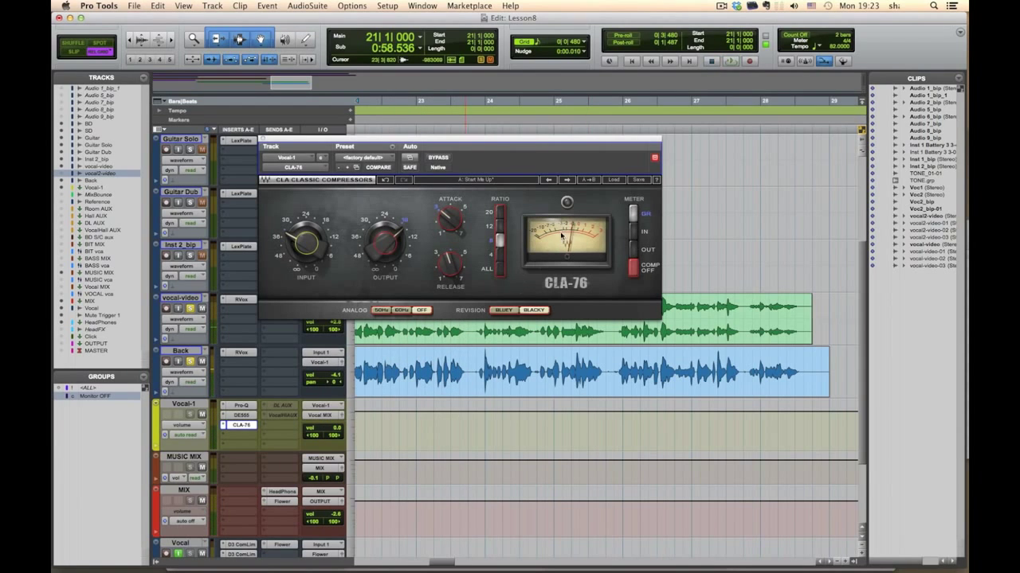
left_click_drag(395, 138, 395, 152)
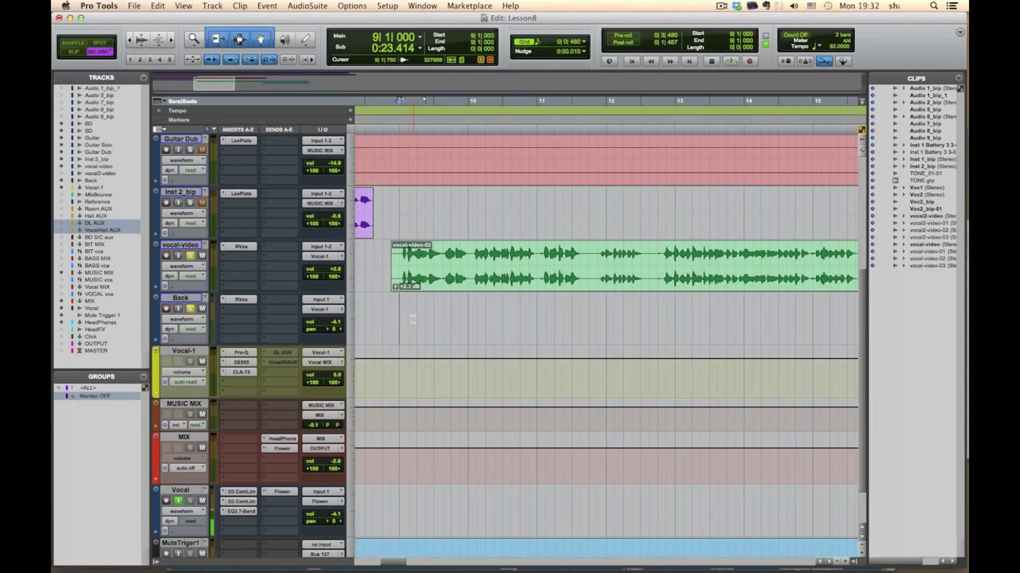
- Insert the stereo IRLive reverb after the CLA-76 on the Vocal-1 bus
left_click(243, 381)
mouse_move(280, 428)
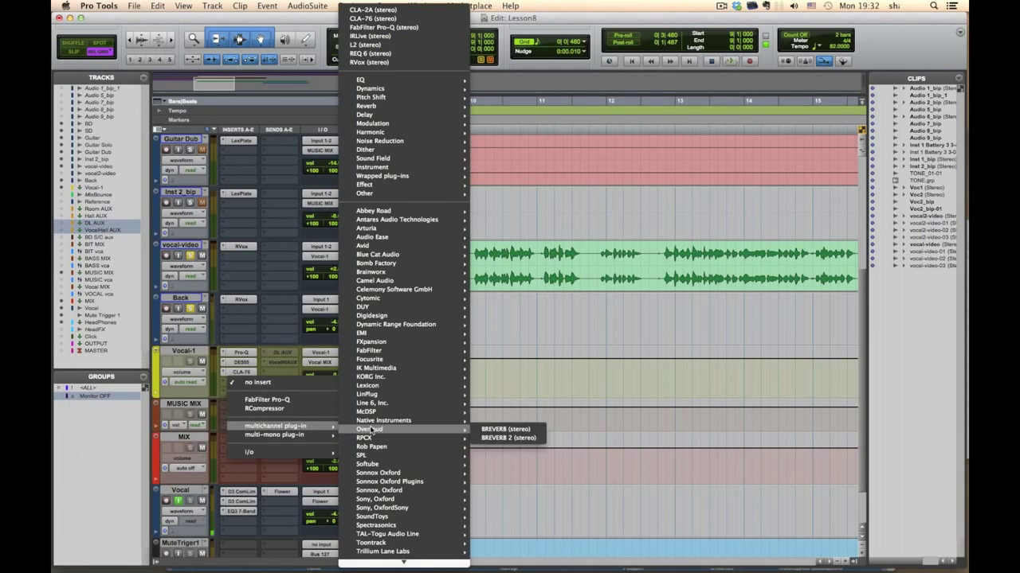
mouse_move(391, 542)
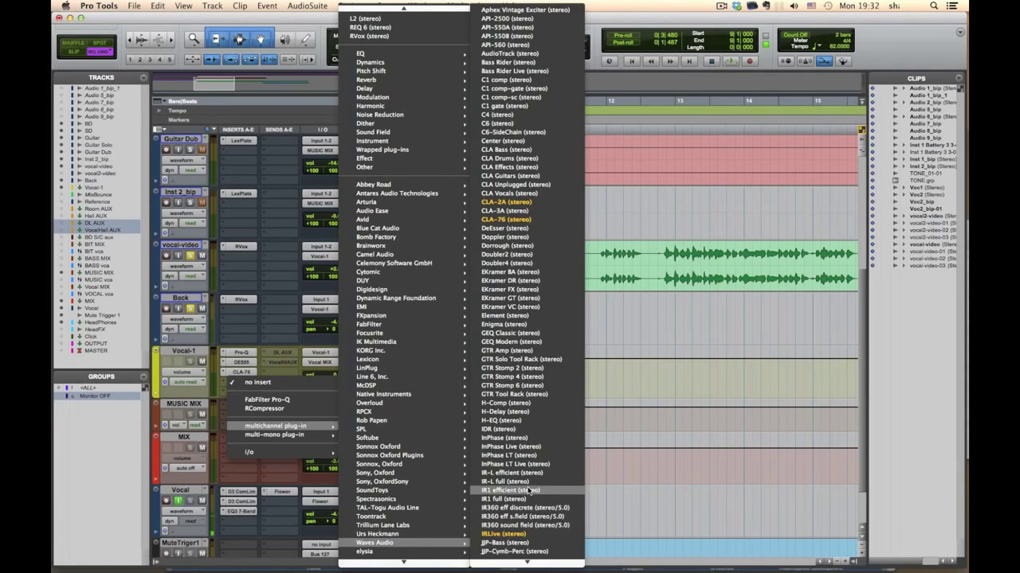
scroll(528, 490, "down", 3)
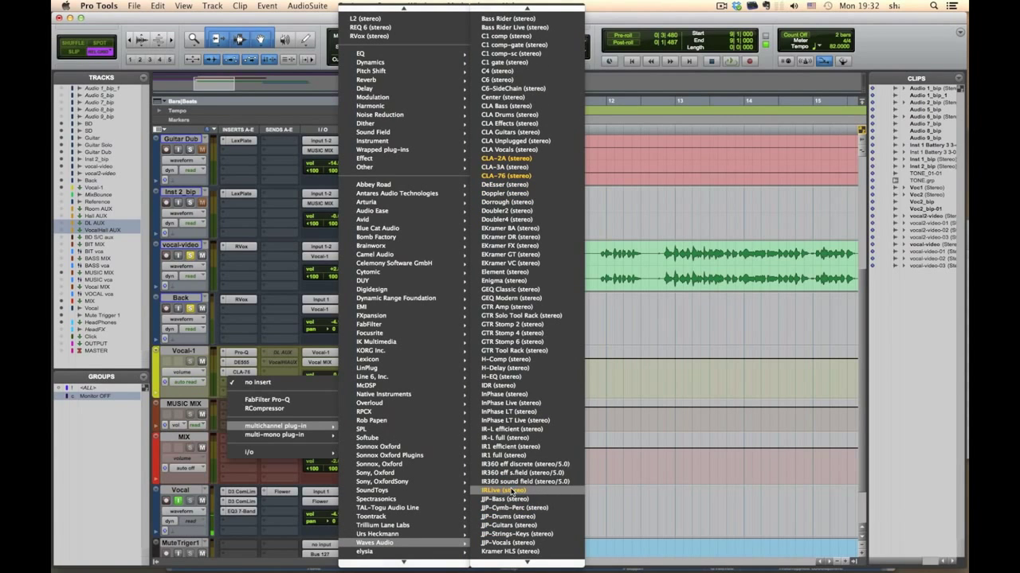
left_click(493, 493)
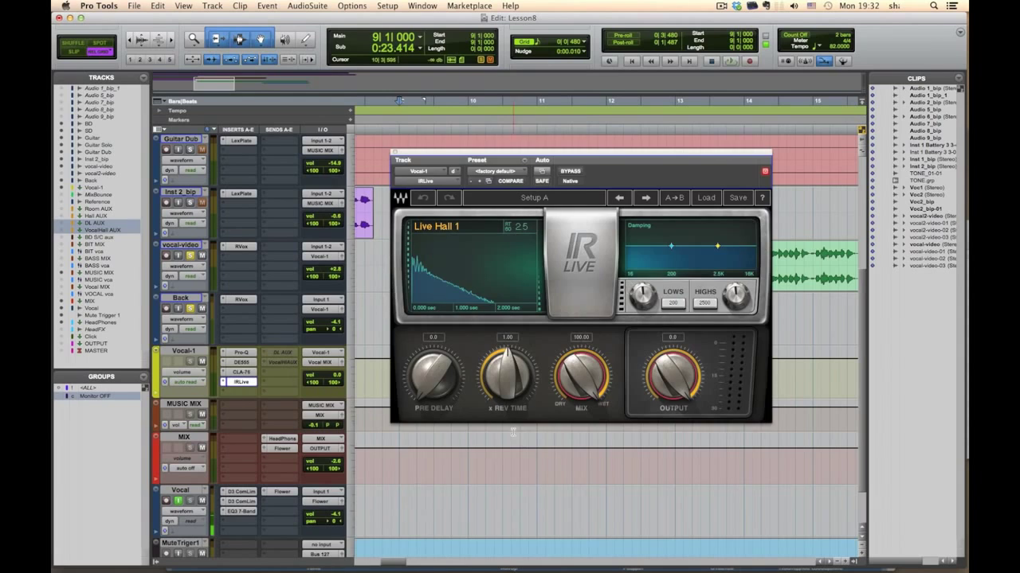
- Load only the impulse response of the Live Room 1 factory preset in IR Live and audition the vocals
left_click(707, 199)
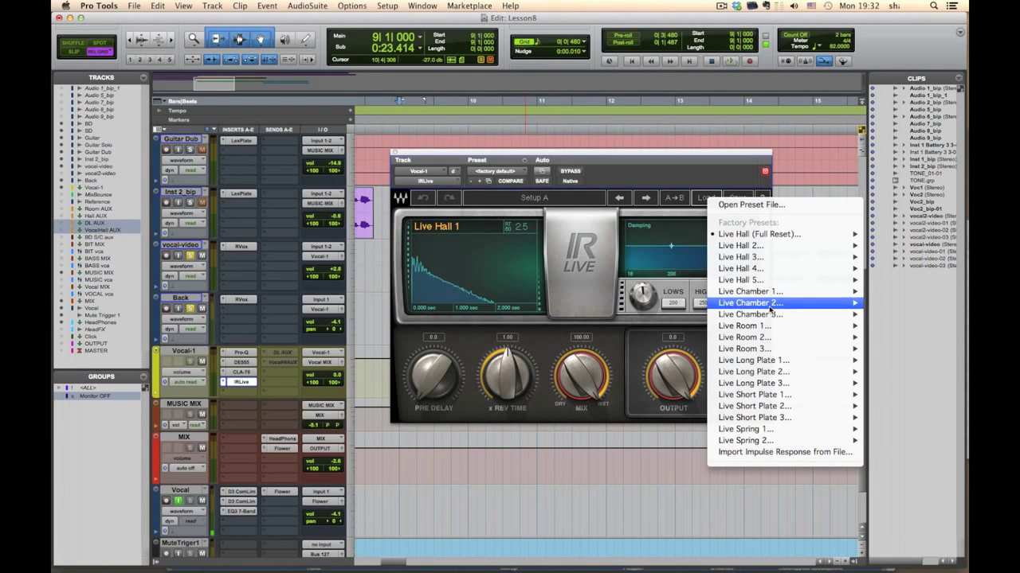
mouse_move(773, 330)
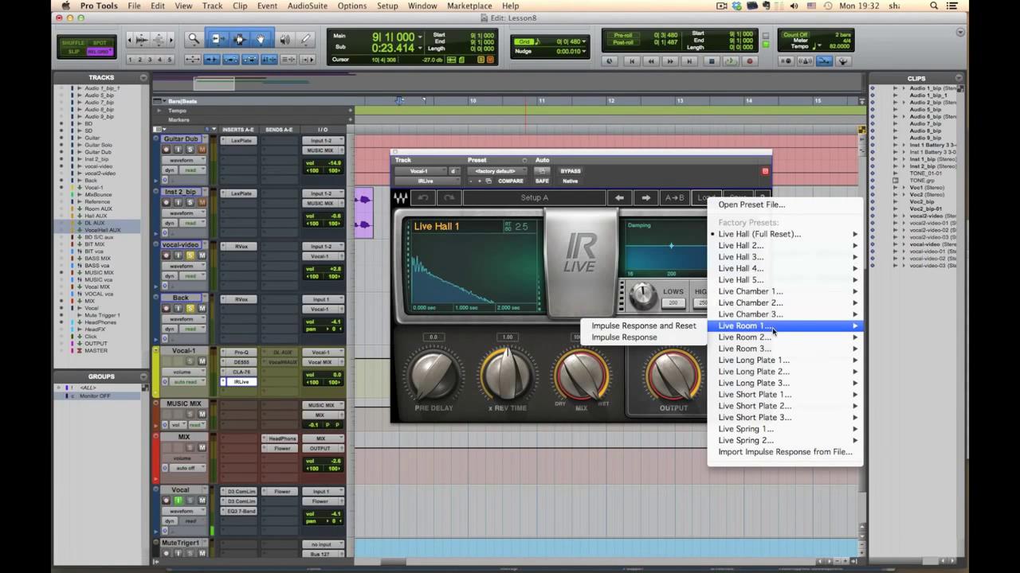
left_click(623, 338)
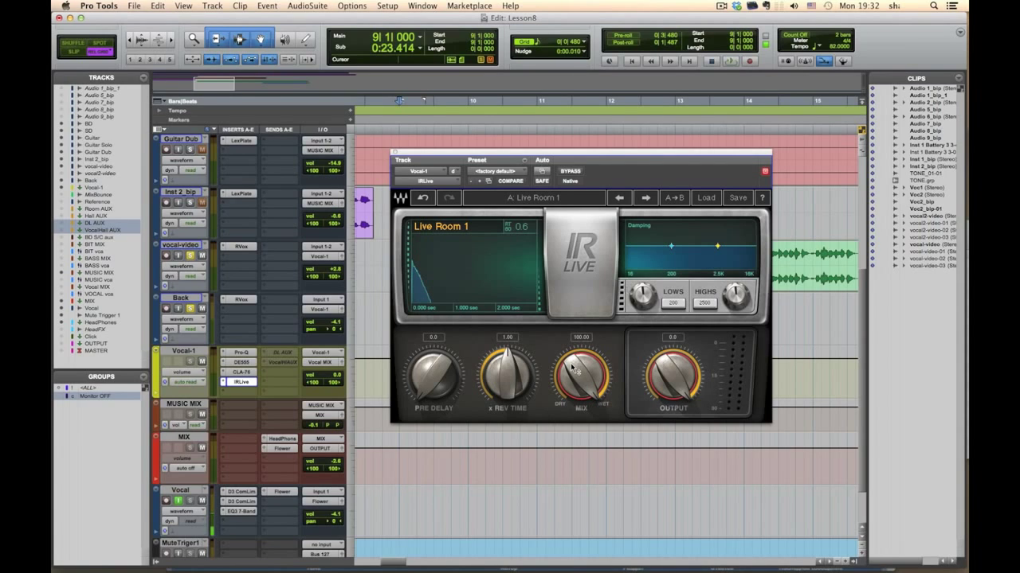
key("space")
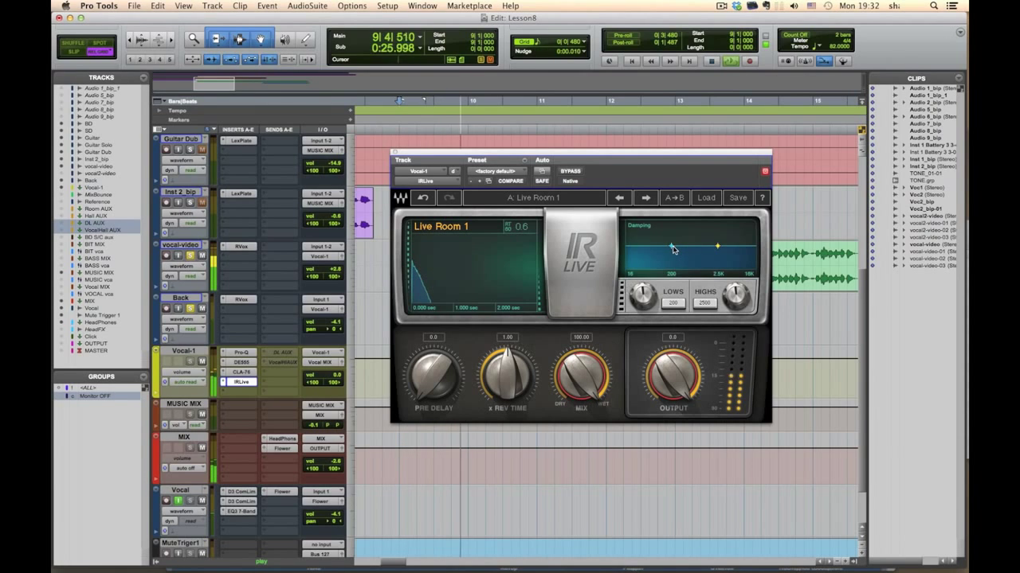
key("space")
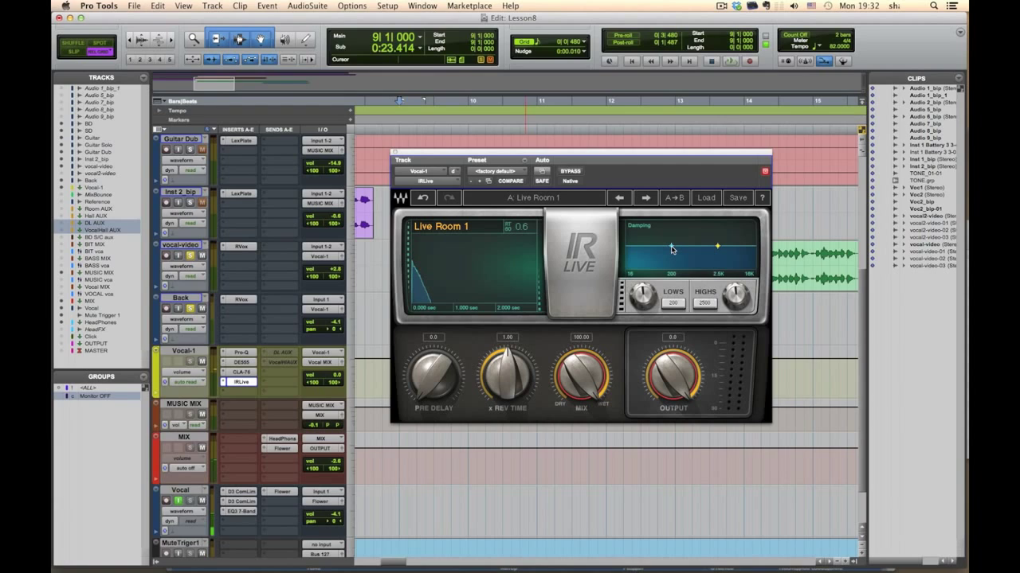
- Pull down the IR Live damping lows at 204 Hz and highs at 2523 Hz while playing the vocals
left_click_drag(671, 249, 669, 248)
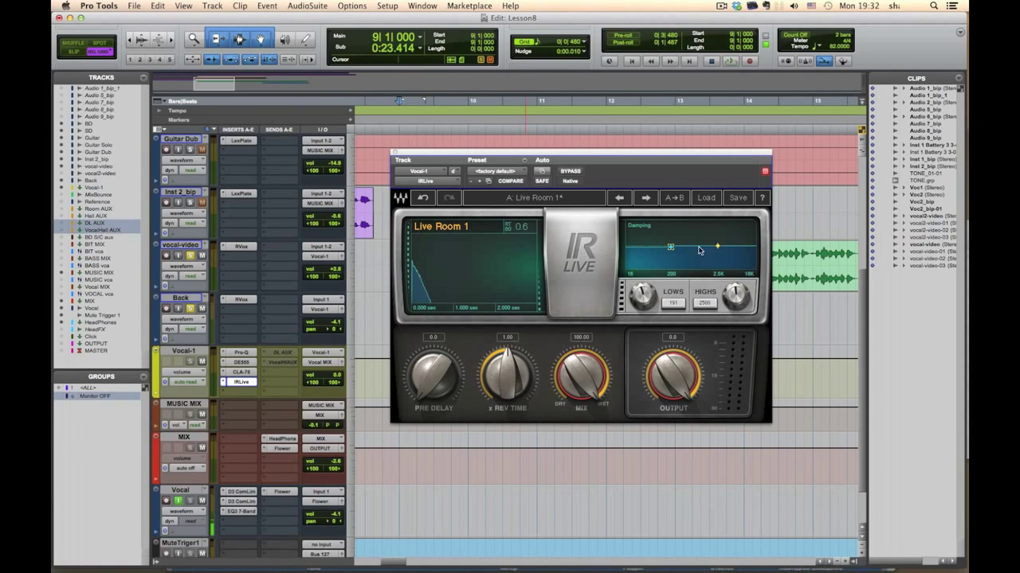
key("space")
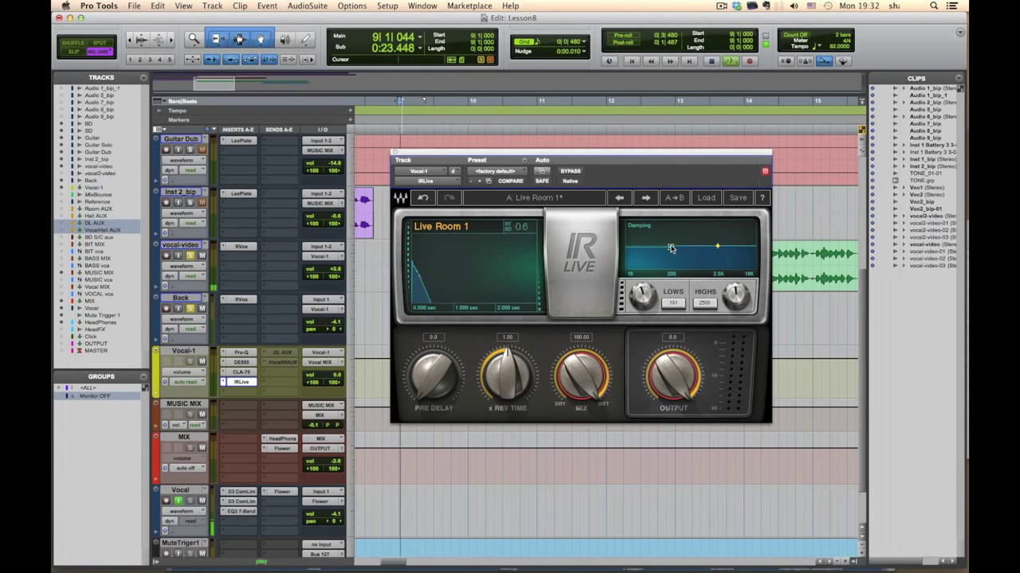
left_click_drag(673, 251, 717, 254)
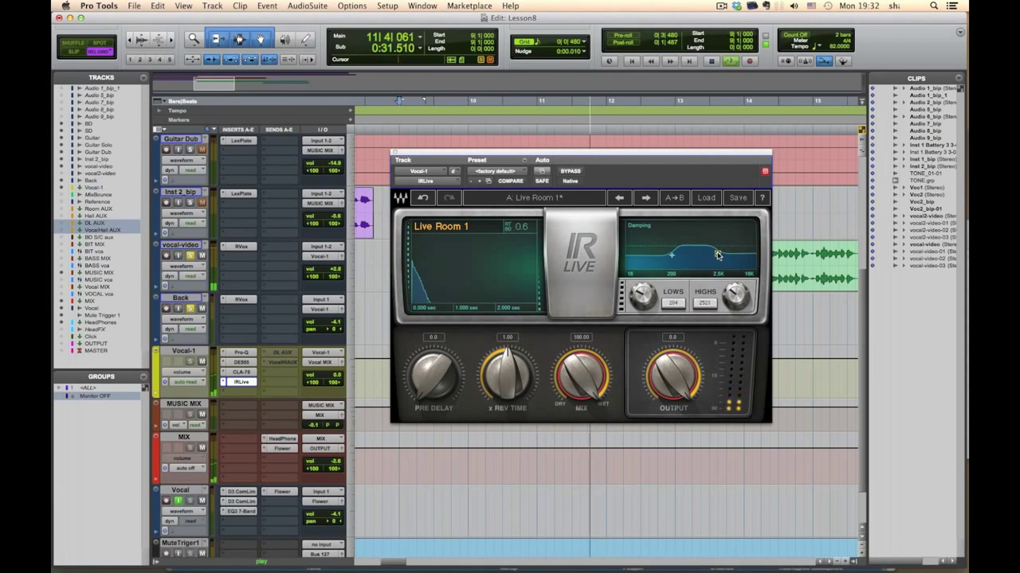
key("space")
- Lower the IR Live mix to 5.05, audition the vocals and close the reverb
left_click_drag(583, 371, 582, 422)
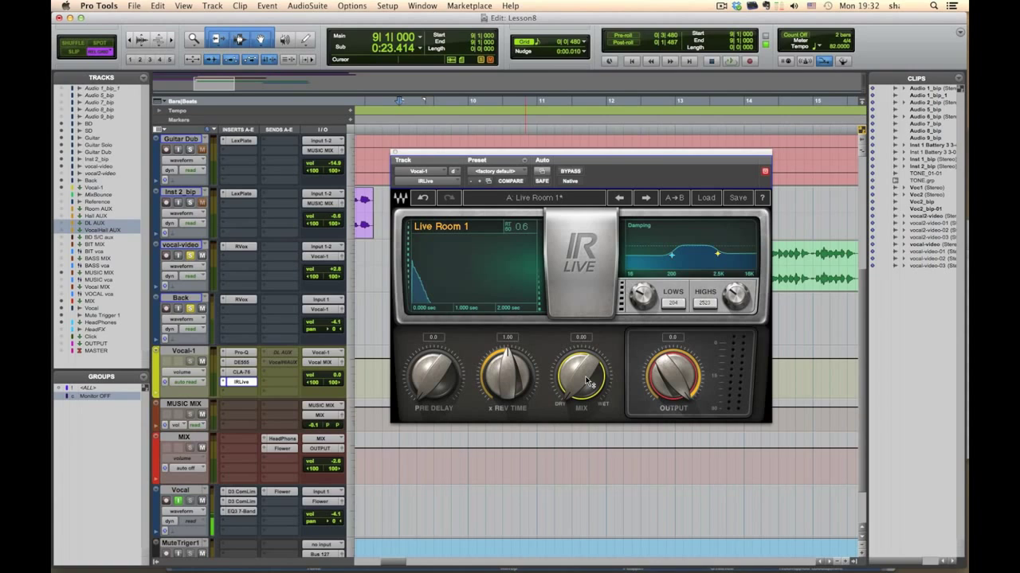
left_click_drag(587, 382, 588, 376)
key("space")
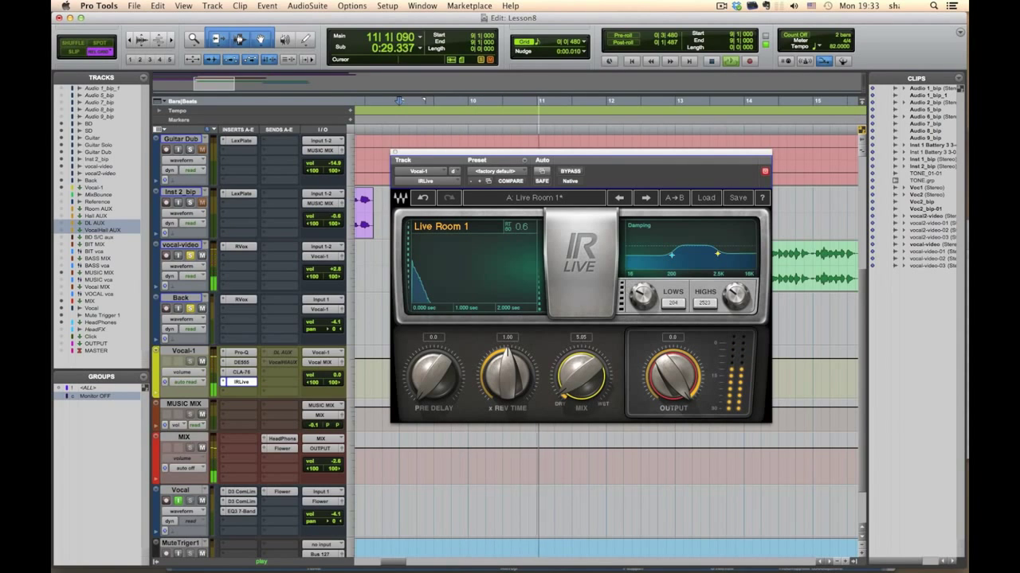
left_click_drag(588, 376, 594, 305)
key("space")
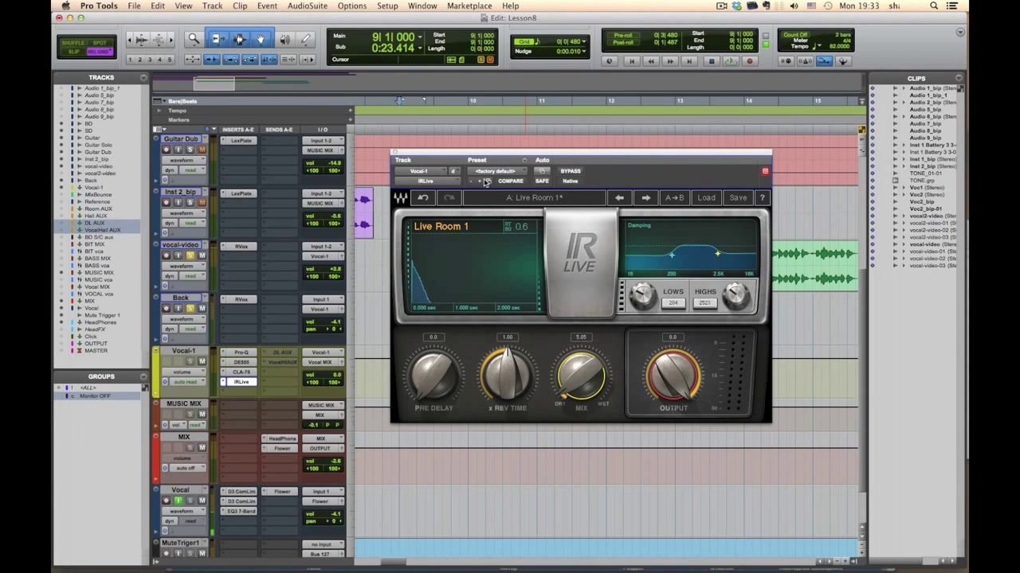
left_click(394, 152)
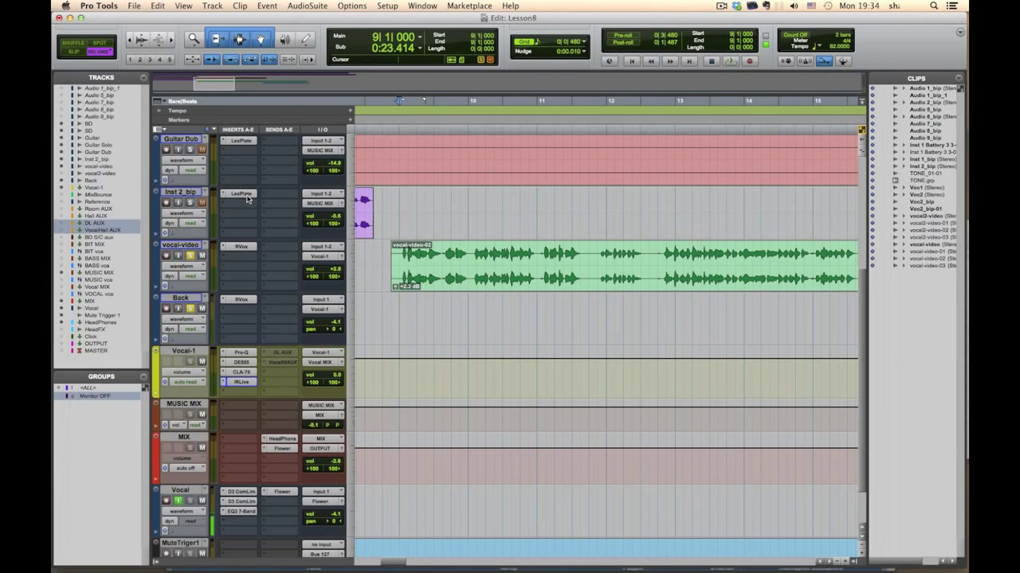
- Solo and play the Guitar track from bar 9 and examine its LexPlate reverb settings
scroll(247, 180, "up", 5)
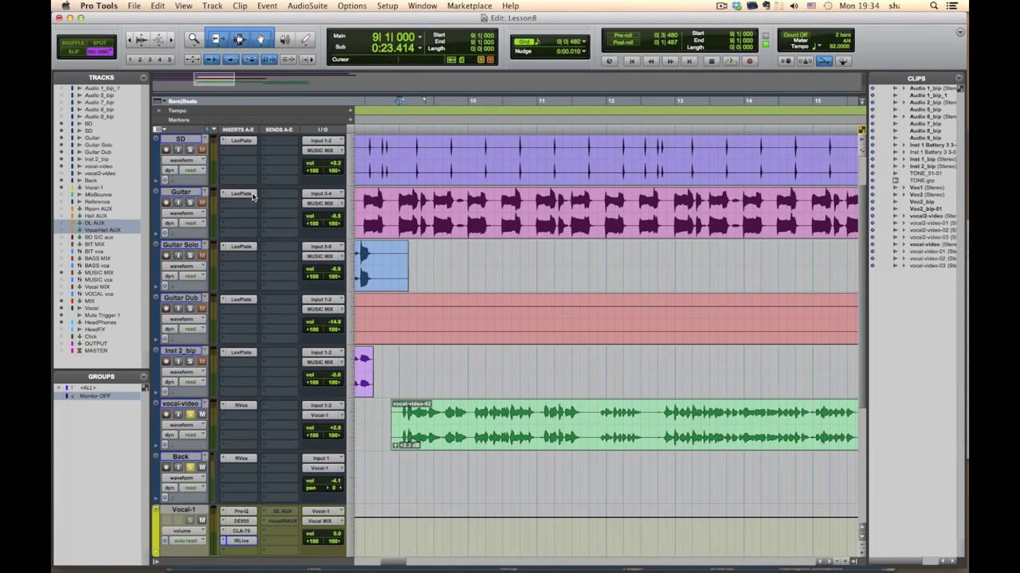
left_click(190, 203)
key("space")
key("space")
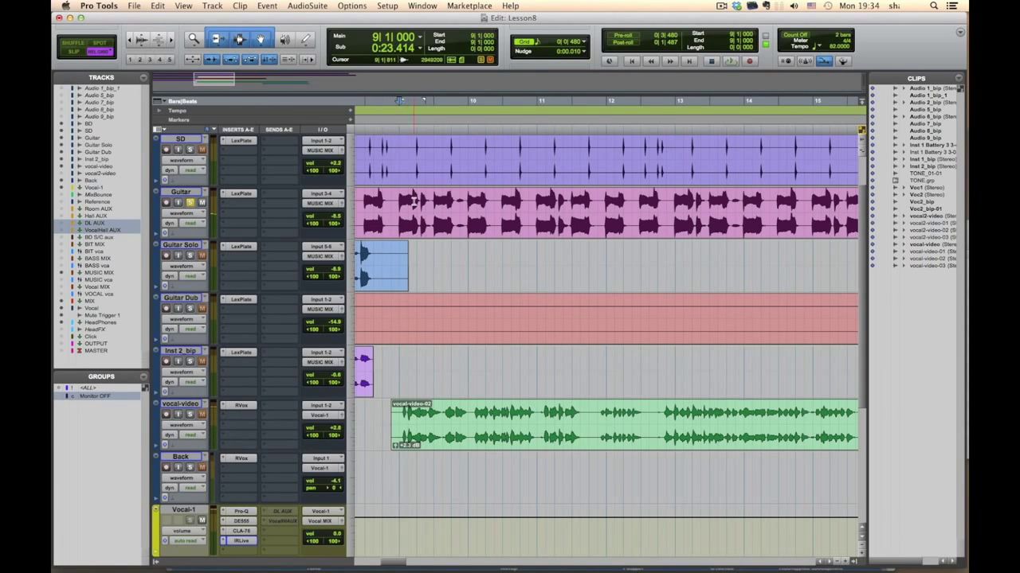
key("space")
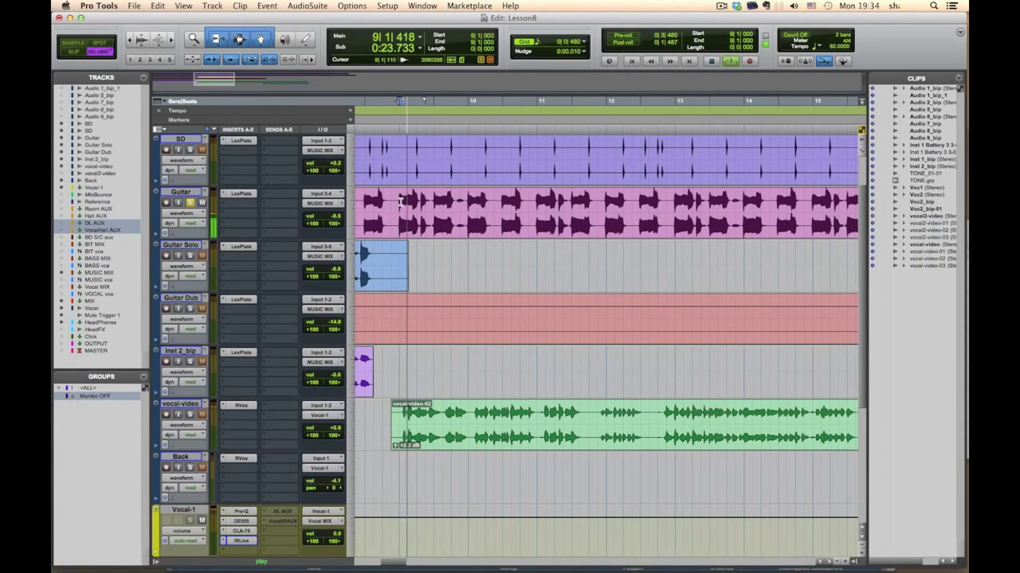
left_click(241, 193)
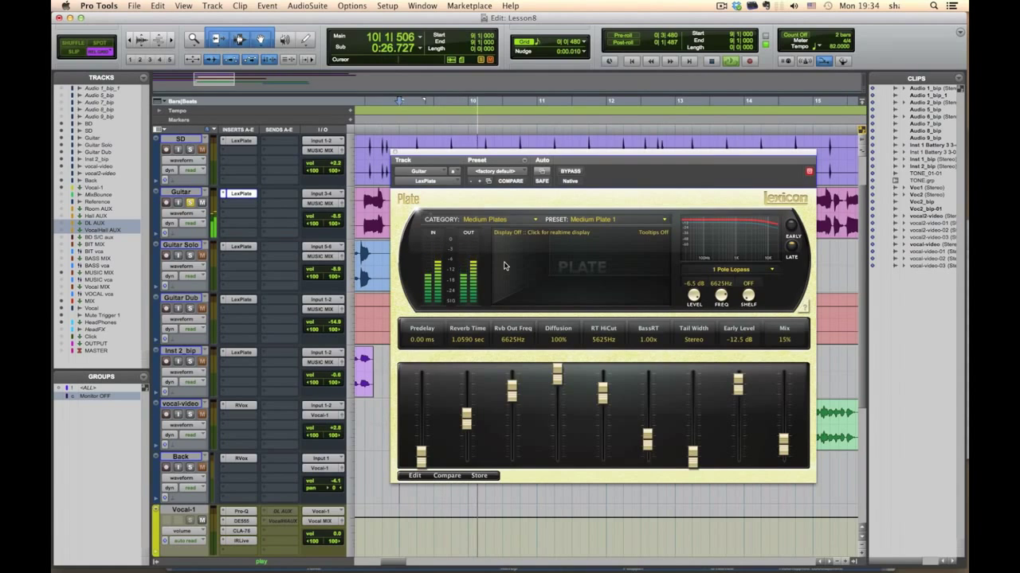
key("space")
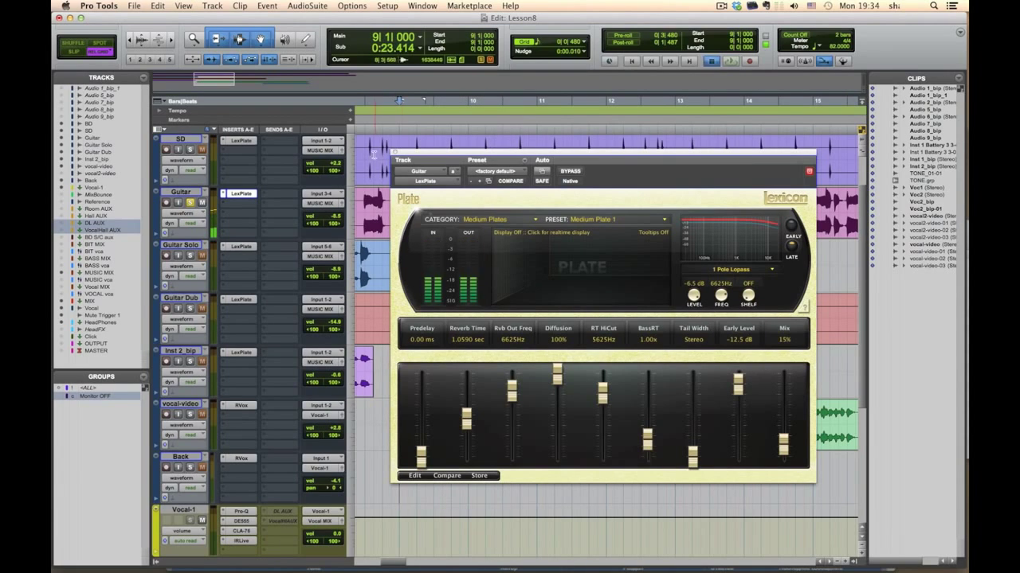
left_click(395, 153)
scroll(481, 298, "down", 2)
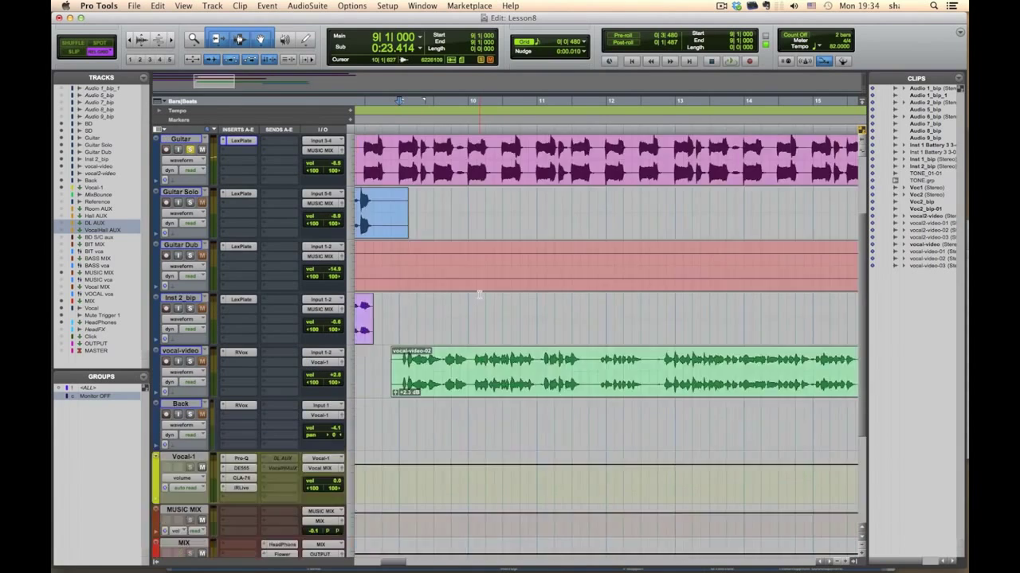
- Solo vocal-video and Back instead of Guitar, and copy Guitar's LexPlate into the insert slot after IRLive on Vocal-1
scroll(481, 298, "up", 2)
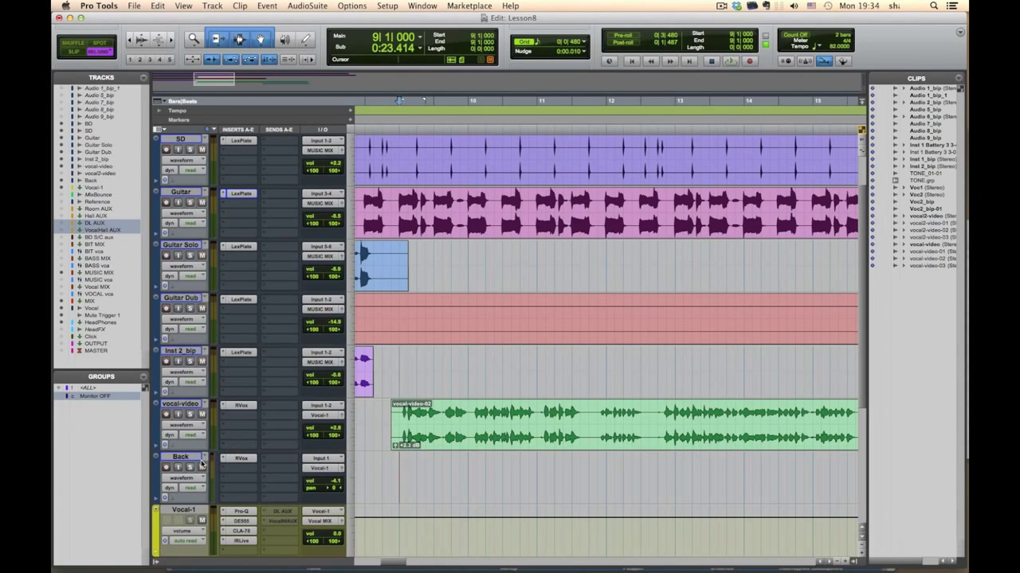
scroll(214, 486, "down", 2)
left_click(190, 414)
left_click(190, 360)
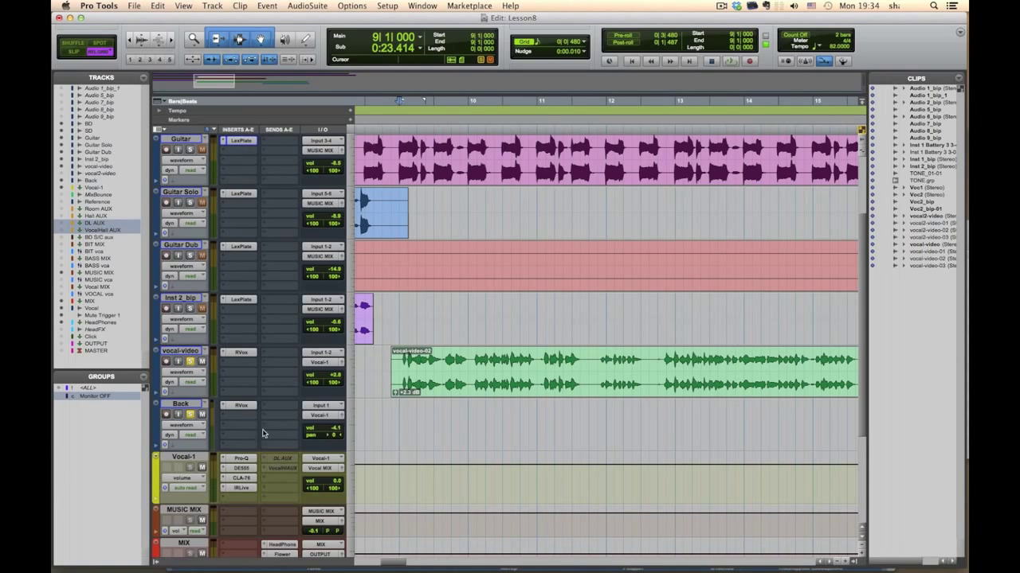
left_click_drag(241, 498, 241, 499)
scroll(379, 437, "down", 2)
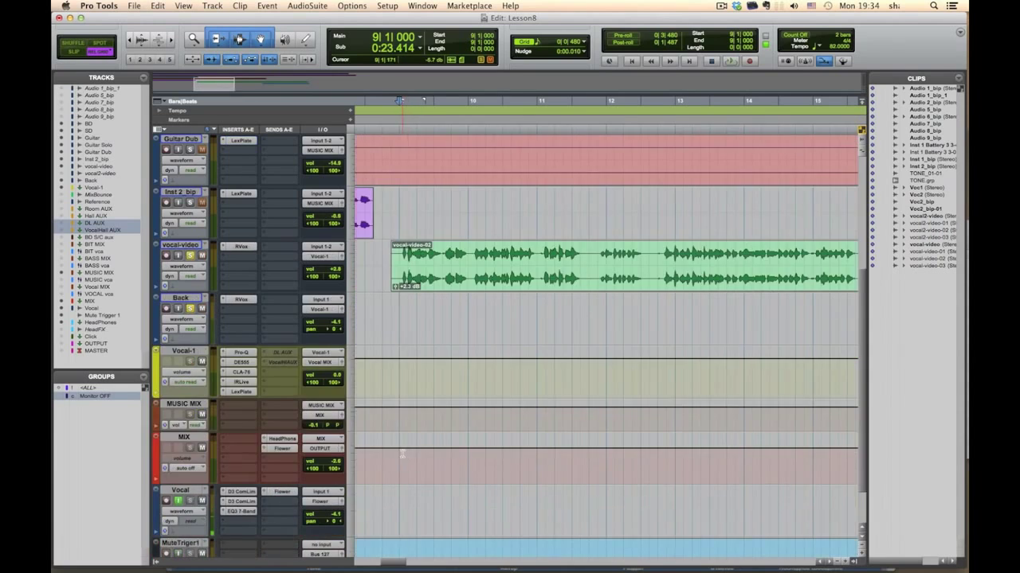
scroll(379, 437, "up", 1)
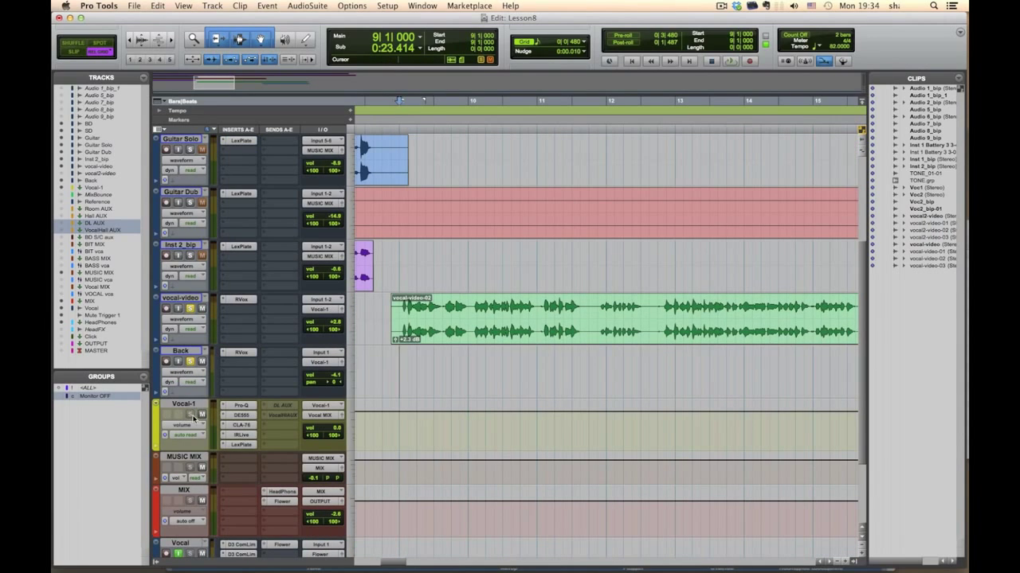
- Reduce the Vocal-1 LexPlate mix to 9% while auditioning the vocals
left_click(236, 447)
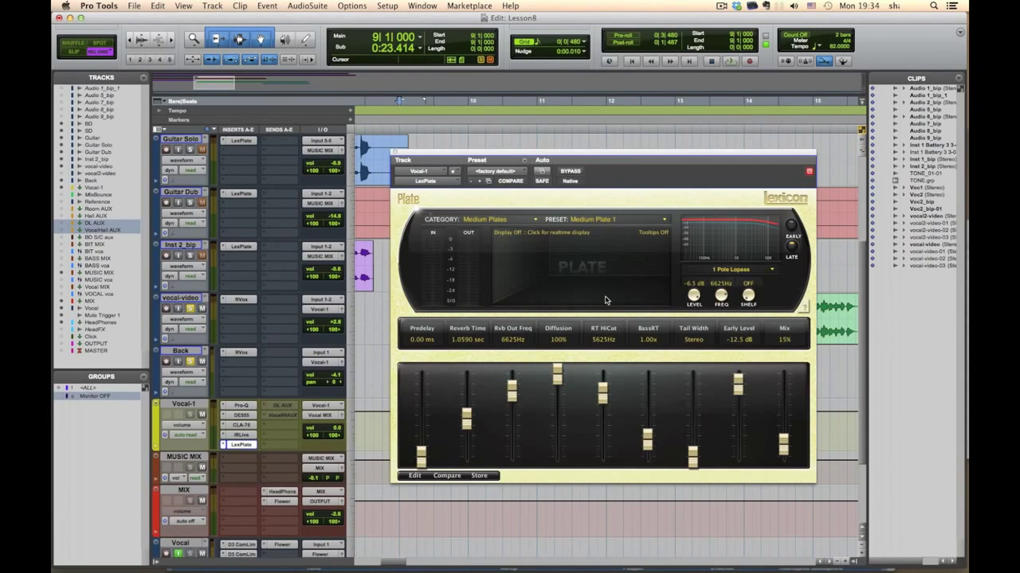
key("space")
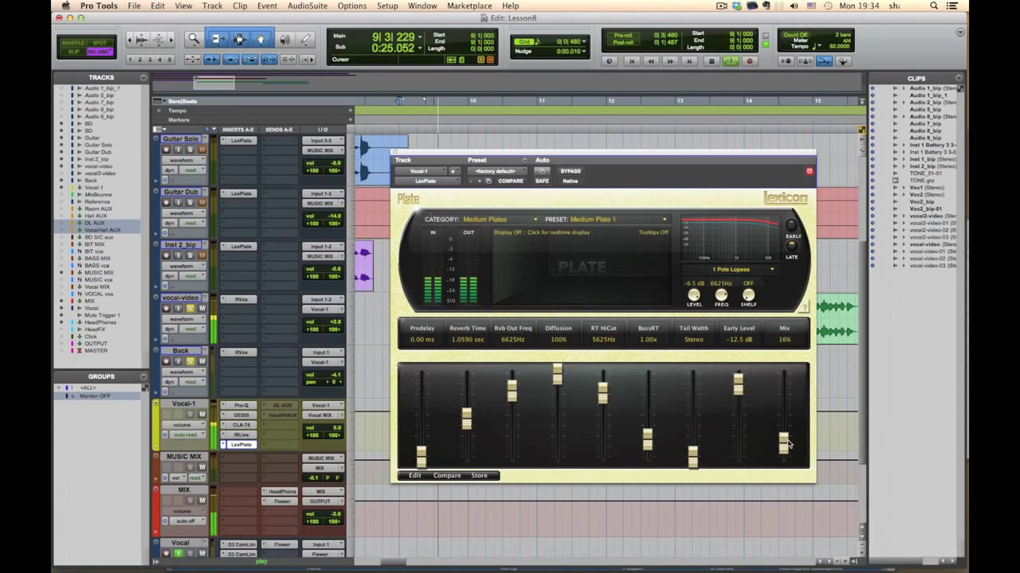
mouse_move(783, 443)
left_mouse_down()
mouse_move(785, 374)
mouse_move(791, 454)
left_mouse_up()
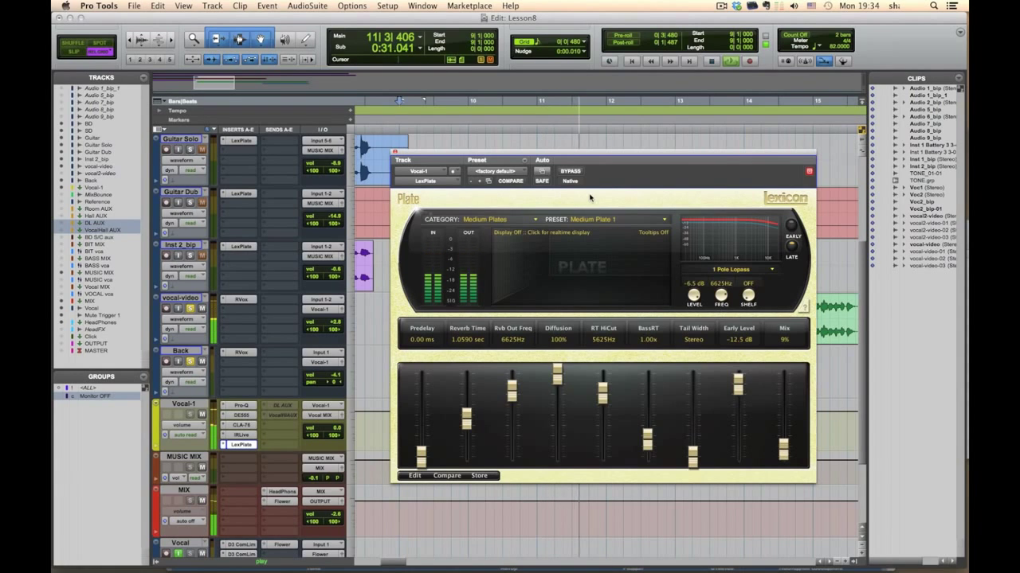
key("space")
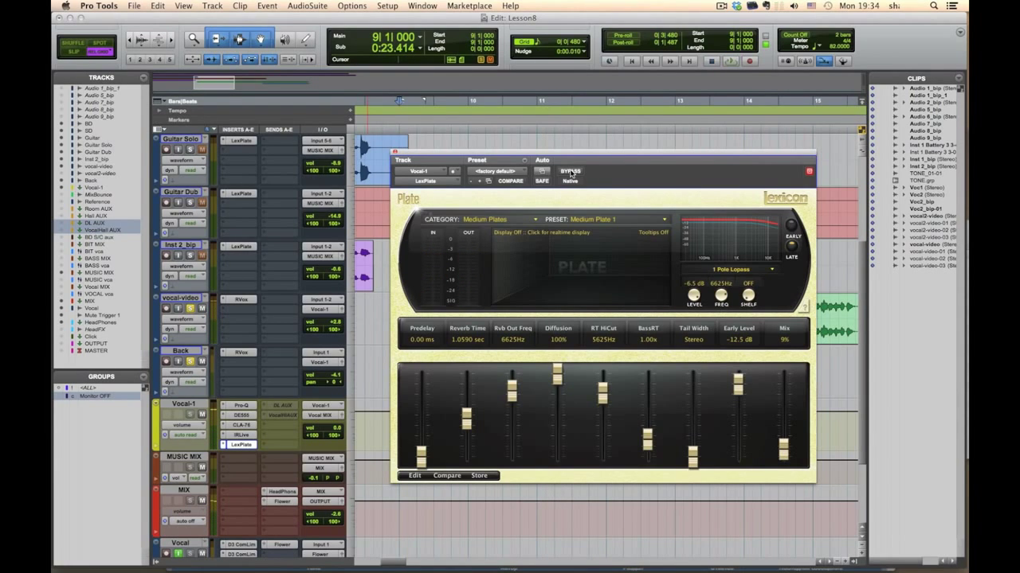
- Compare the soloed vocals with LexPlate bypassed and active, leave it active and close the reverb
left_click(570, 174)
key("space")
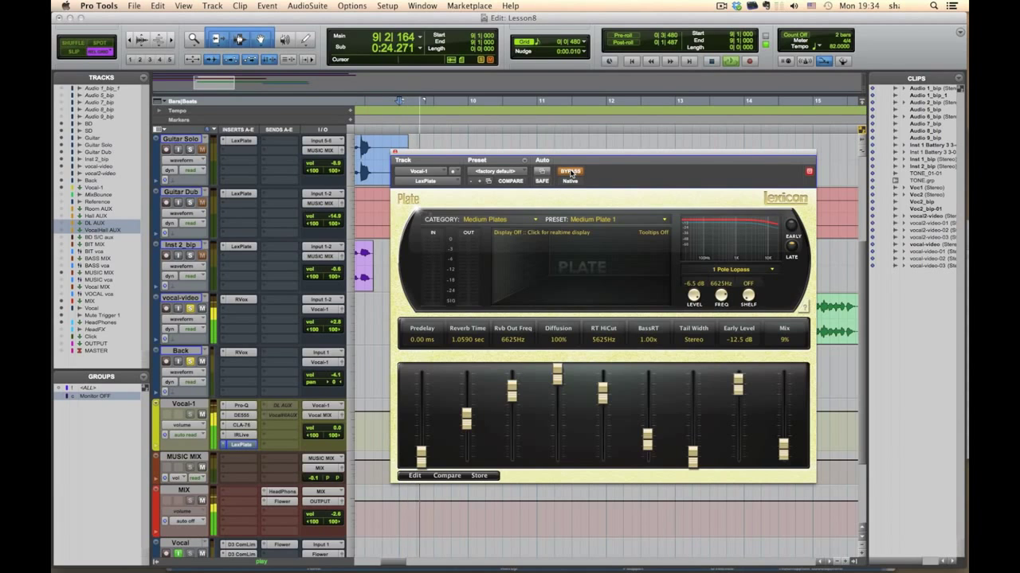
left_click(570, 174)
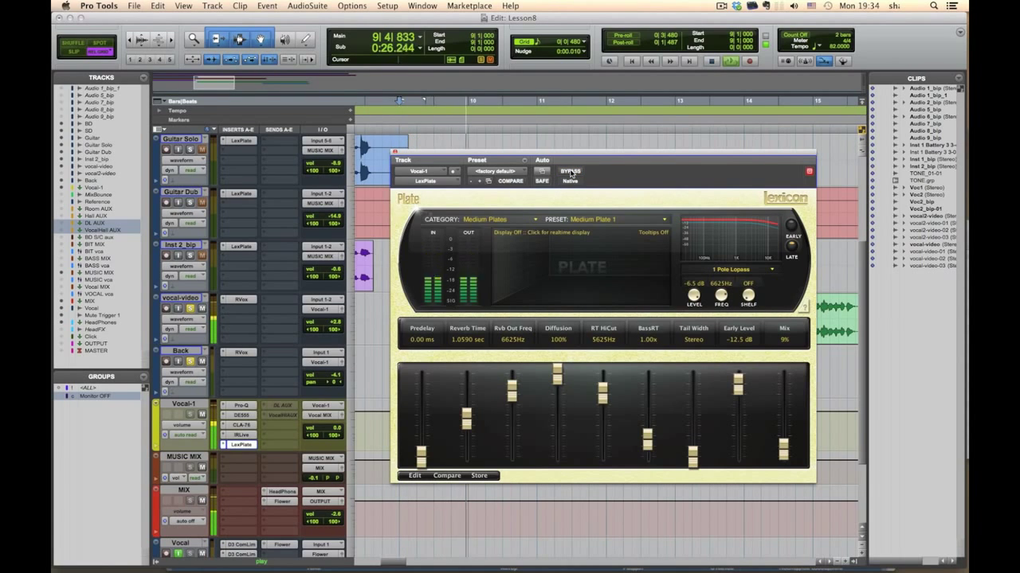
left_click(571, 173)
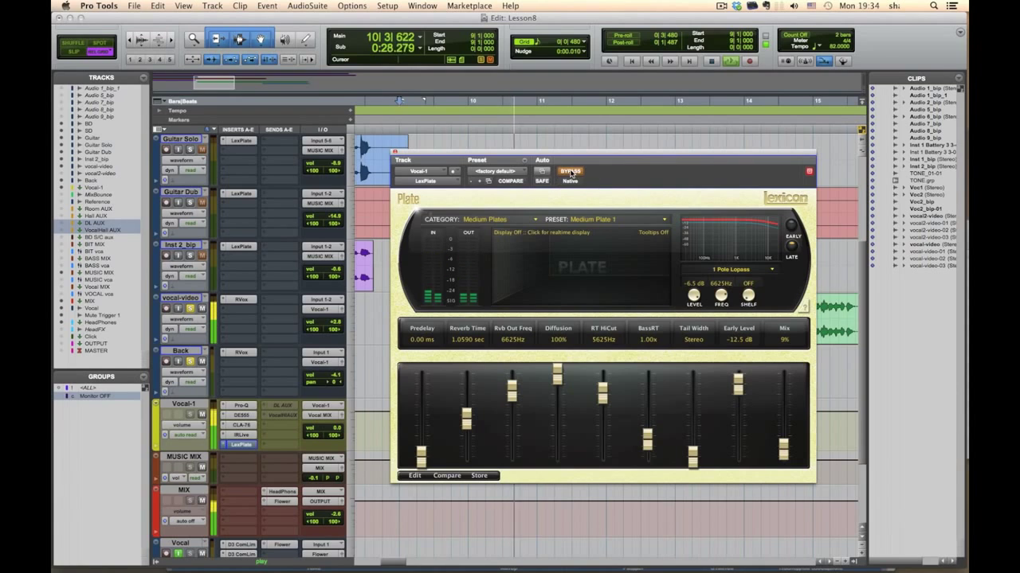
left_click(570, 173)
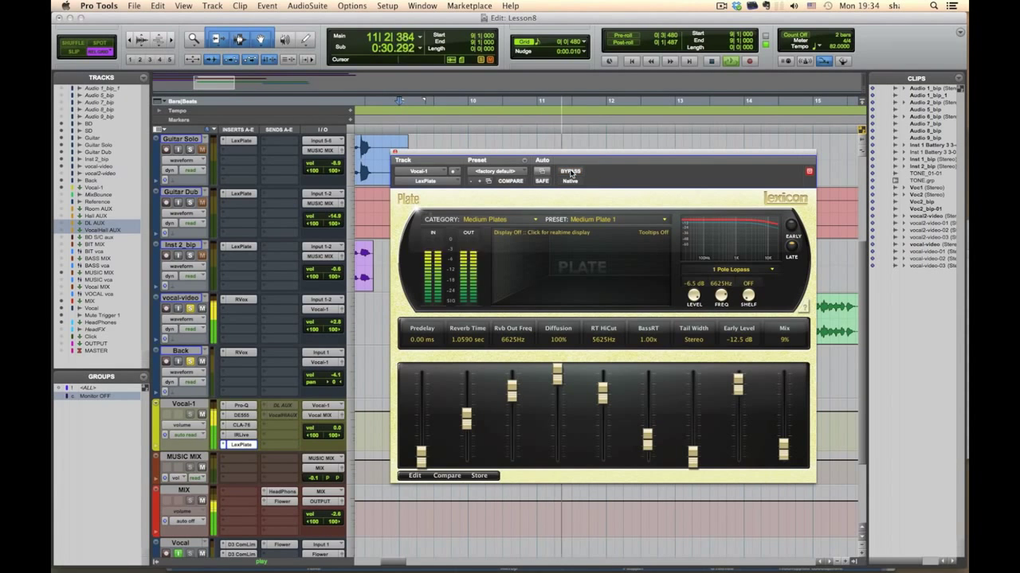
key("space")
left_click(394, 152)
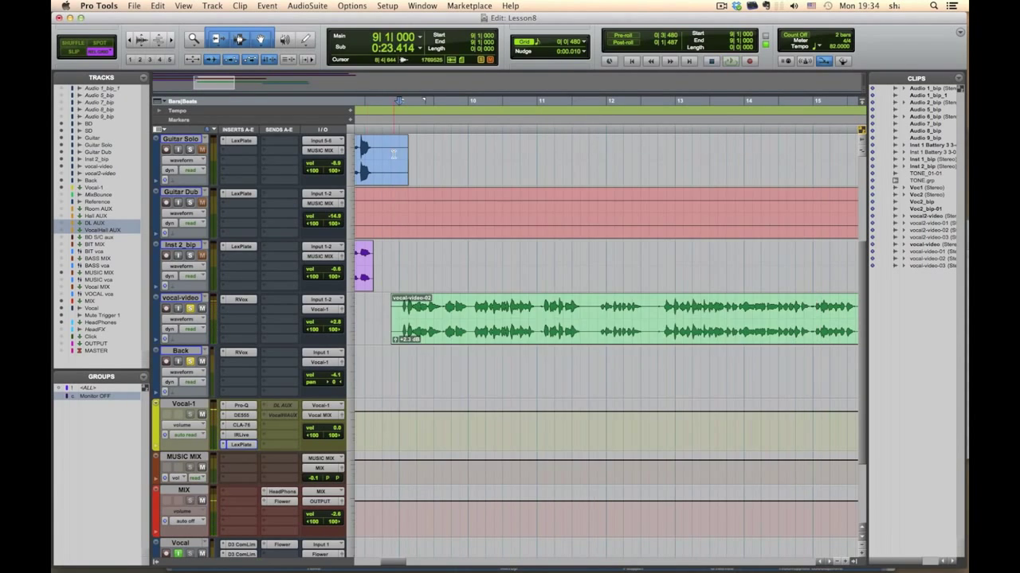
- Make the DL AUX send on Vocal-1 active and open EchoBoy on the DL AUX track to examine its delay settings
key("super+shift+2")
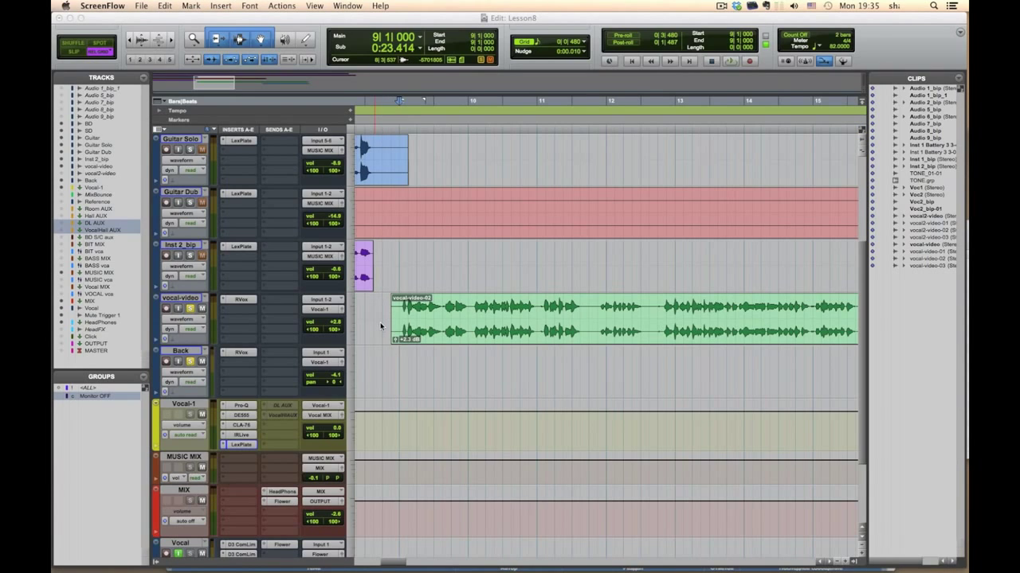
right_click(289, 406)
left_click(311, 416)
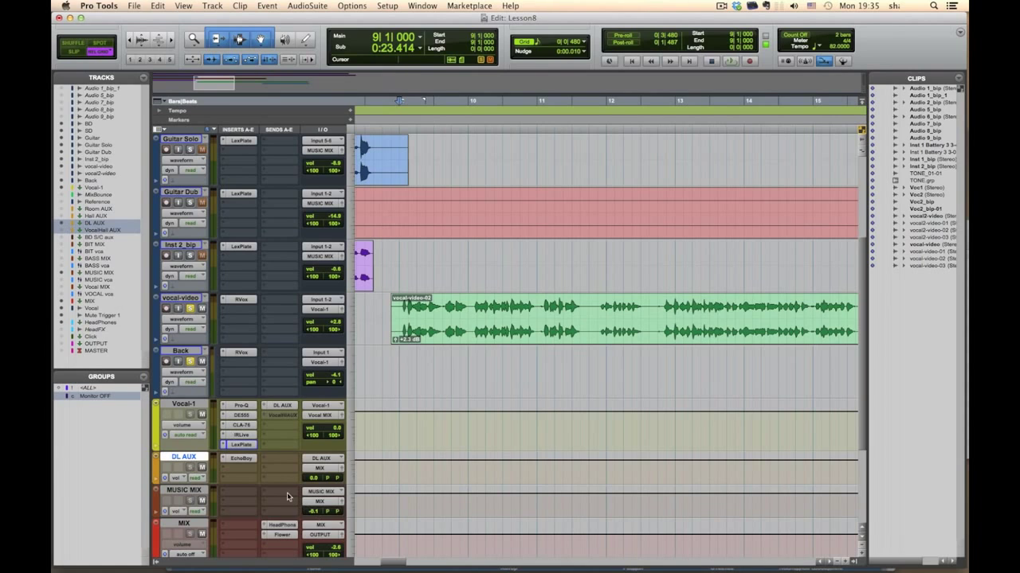
left_click(245, 460)
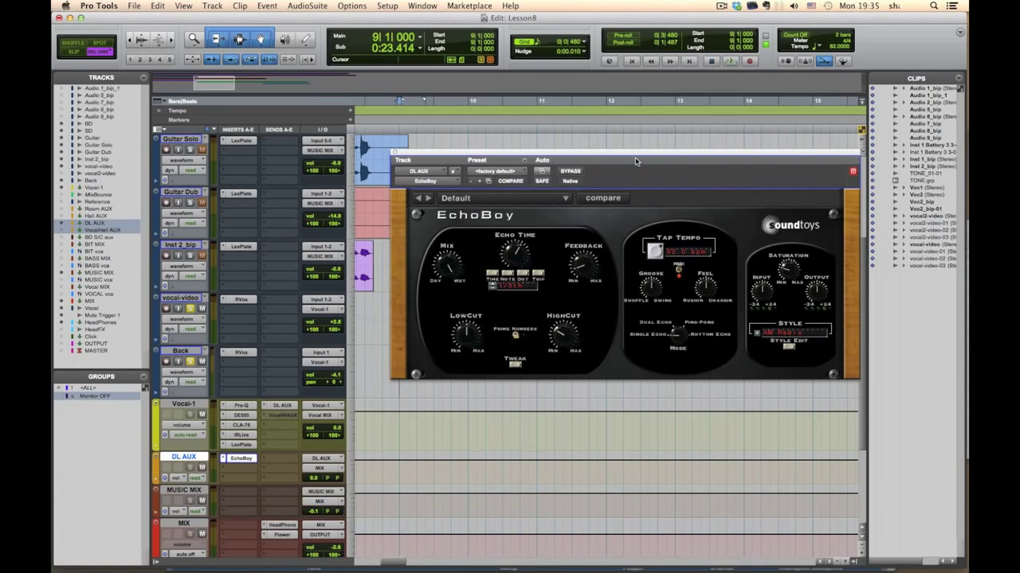
left_click_drag(637, 157, 637, 172)
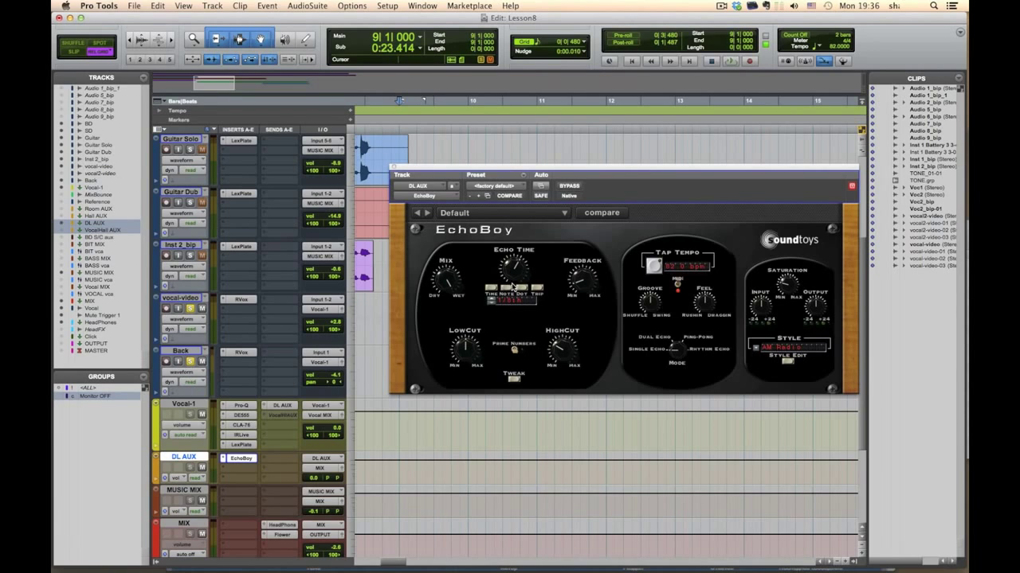
left_click(652, 264)
- Raise the Vocal-1 send to DL AUX to -4.9 dB and audition the delay on the soloed vocals
left_click(283, 405)
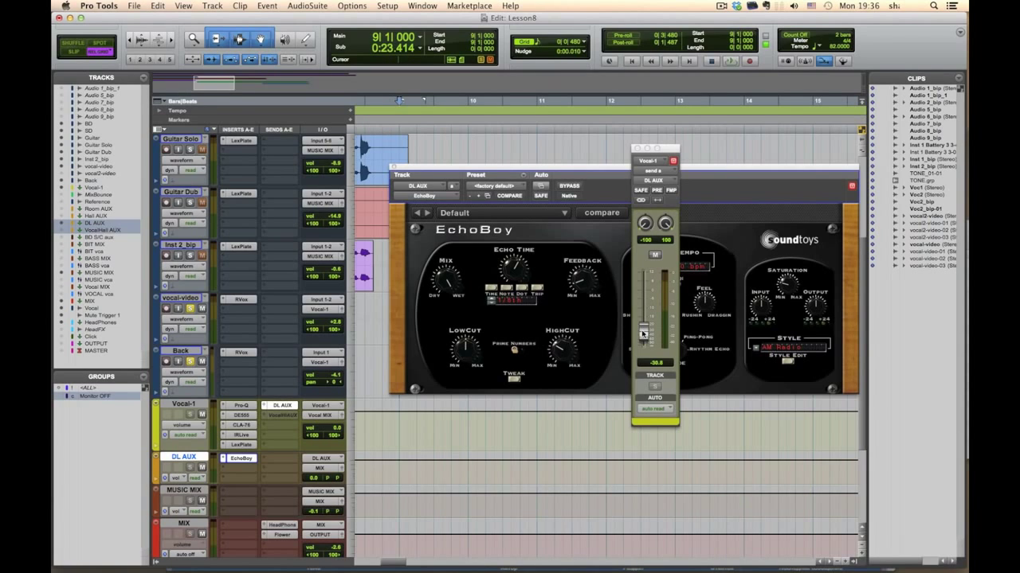
left_click_drag(642, 333, 645, 302)
key("space")
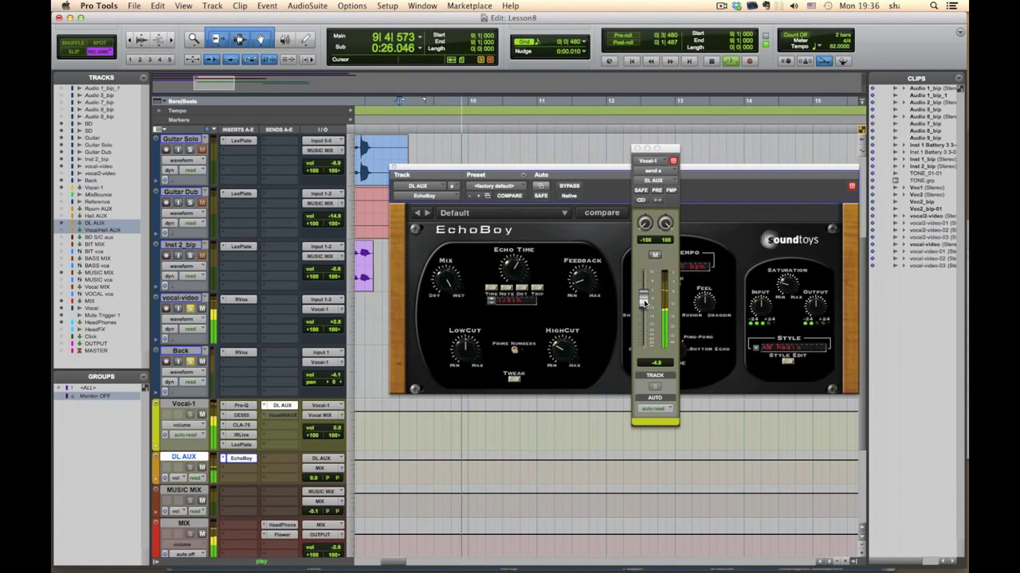
key("space")
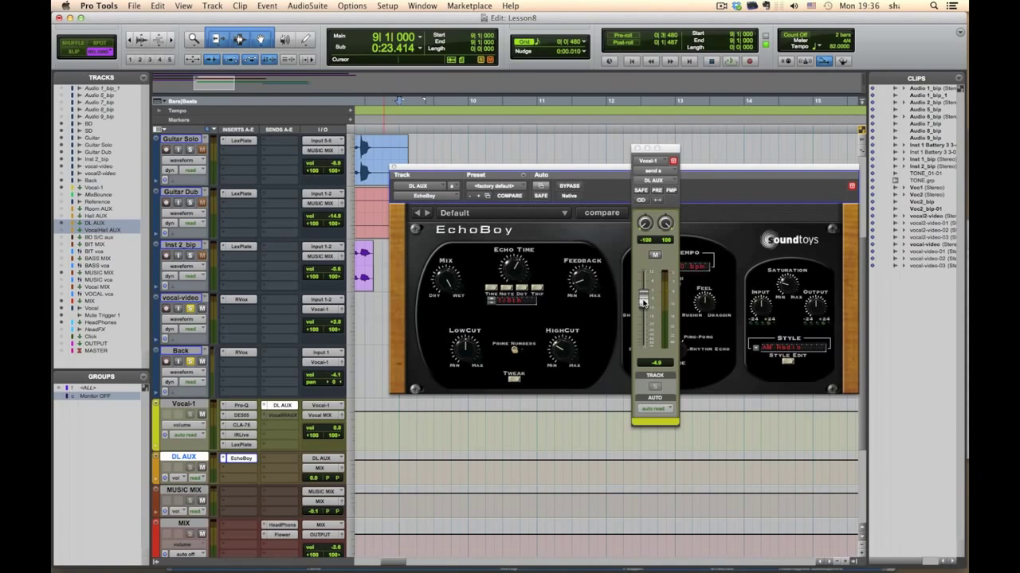
- Lower the Vocal-1 send to DL AUX to -25.7 dB, audition the vocals and close the send
left_click_drag(642, 301, 645, 335)
key("space")
key("space")
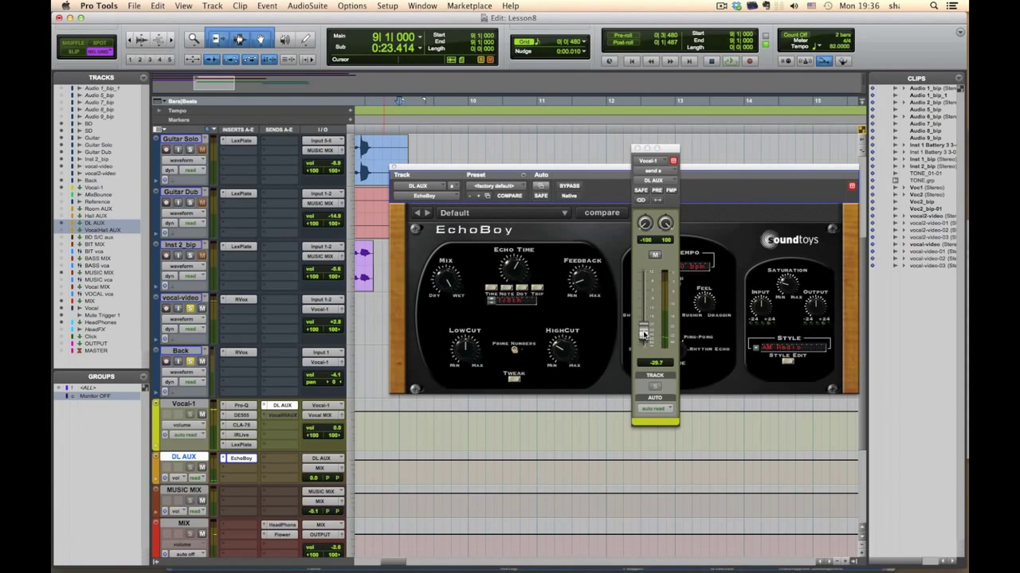
left_click(637, 150)
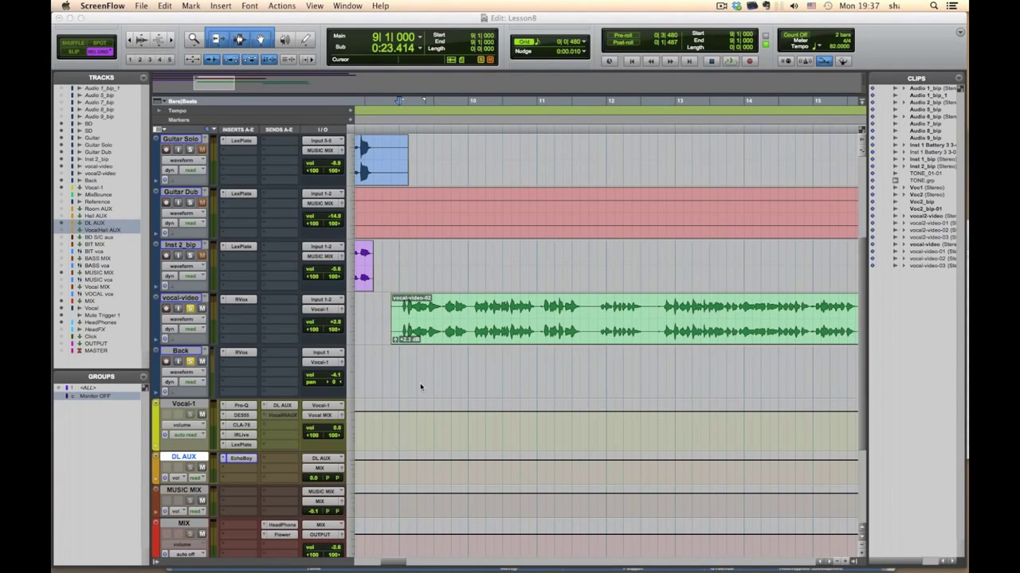
- Show the VocalHall AUX track, make its send on Vocal-1 active and open the track's BREVERB reverb
left_click(62, 230)
right_click(285, 417)
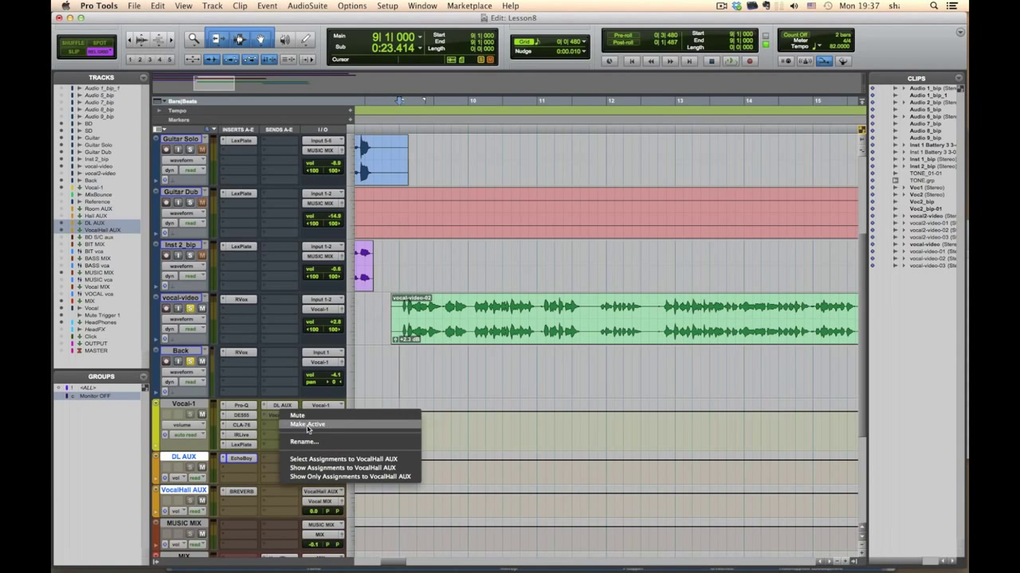
left_click(293, 423)
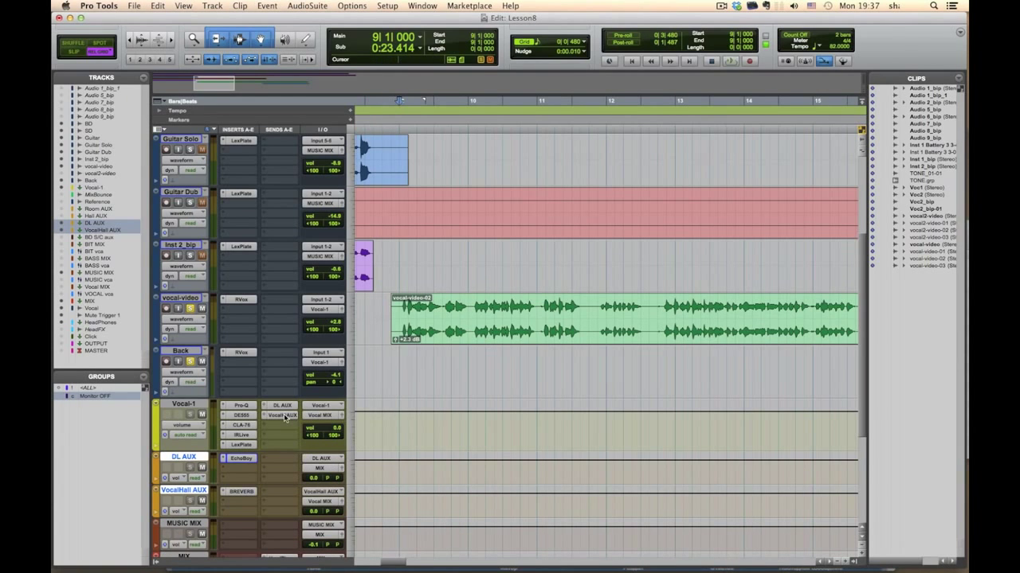
left_click(241, 491)
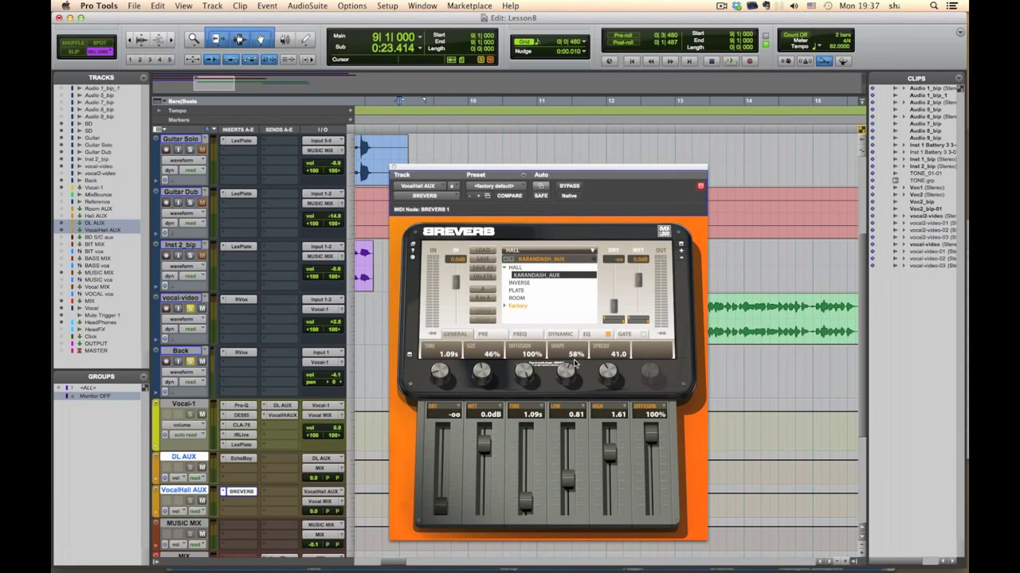
left_click_drag(601, 168, 640, 137)
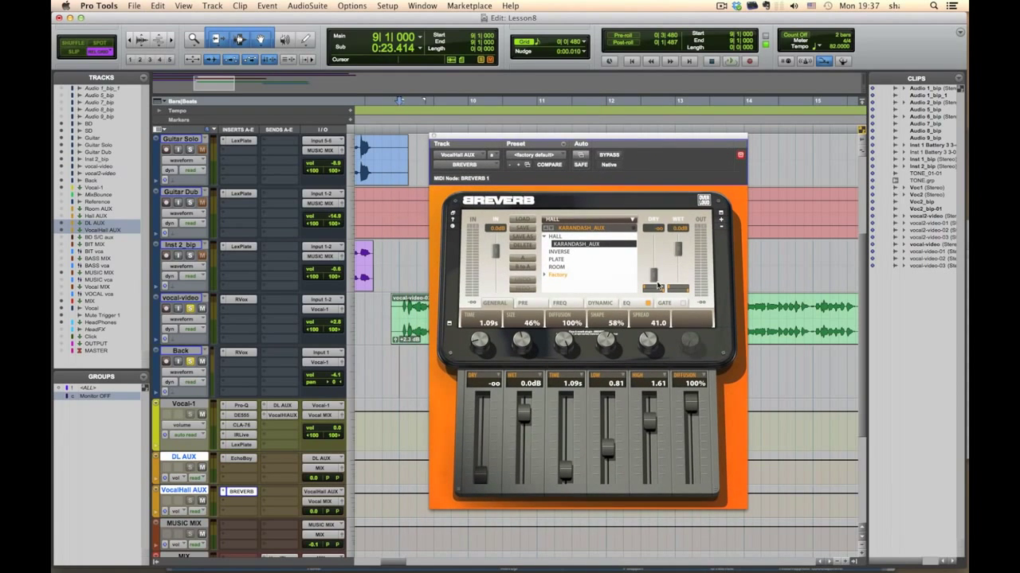
- Raise the Vocal-1 send to VocalHall AUX to -4.3 dB, audition the hall reverb and close BREVERB
left_click(282, 415)
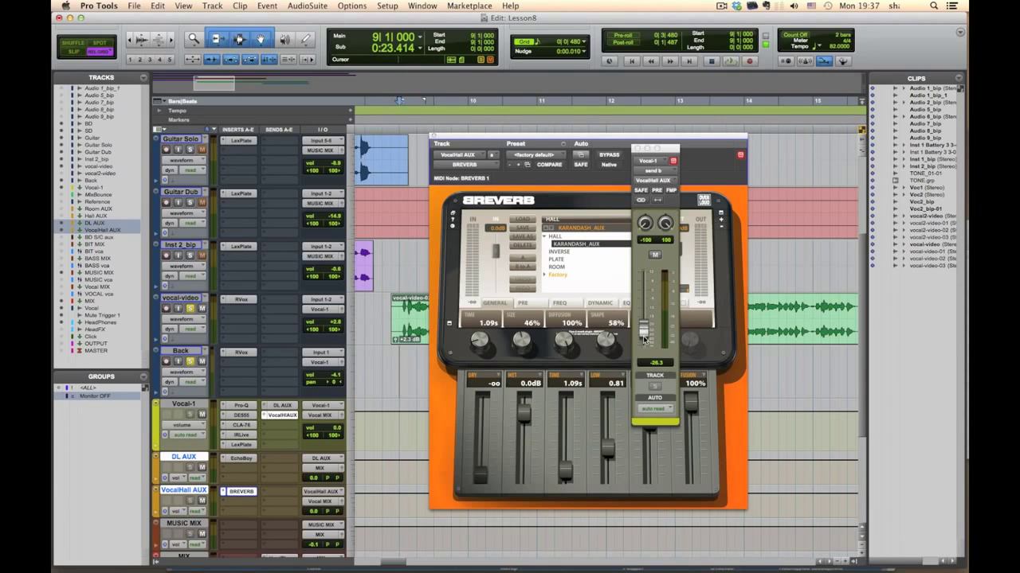
left_click_drag(644, 339, 645, 301)
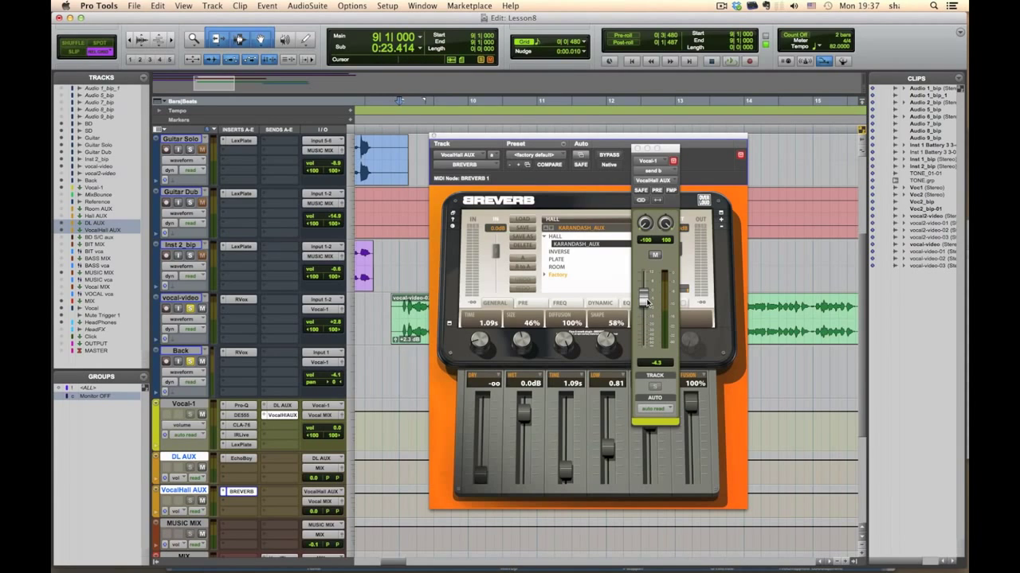
key("space")
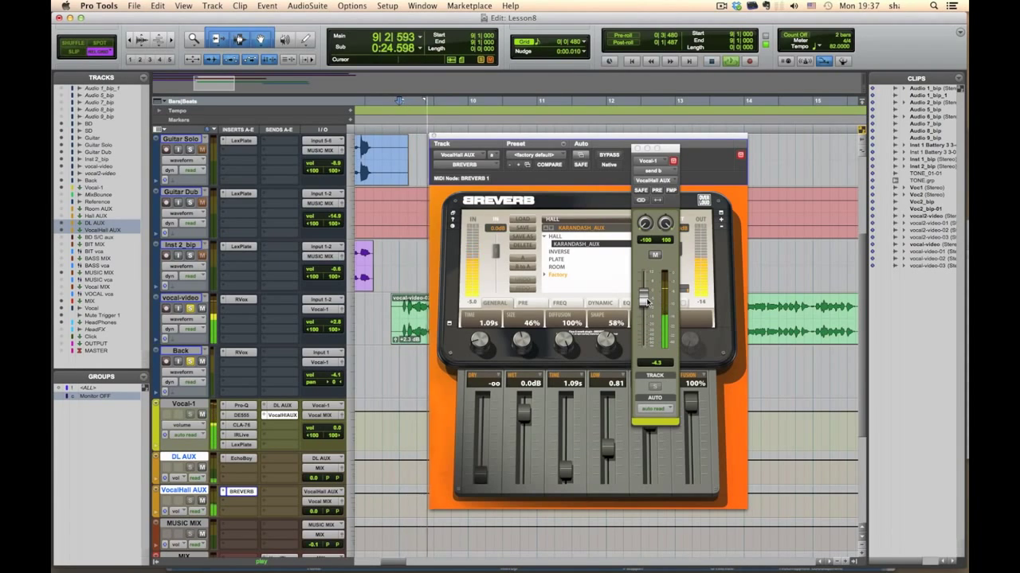
key("space")
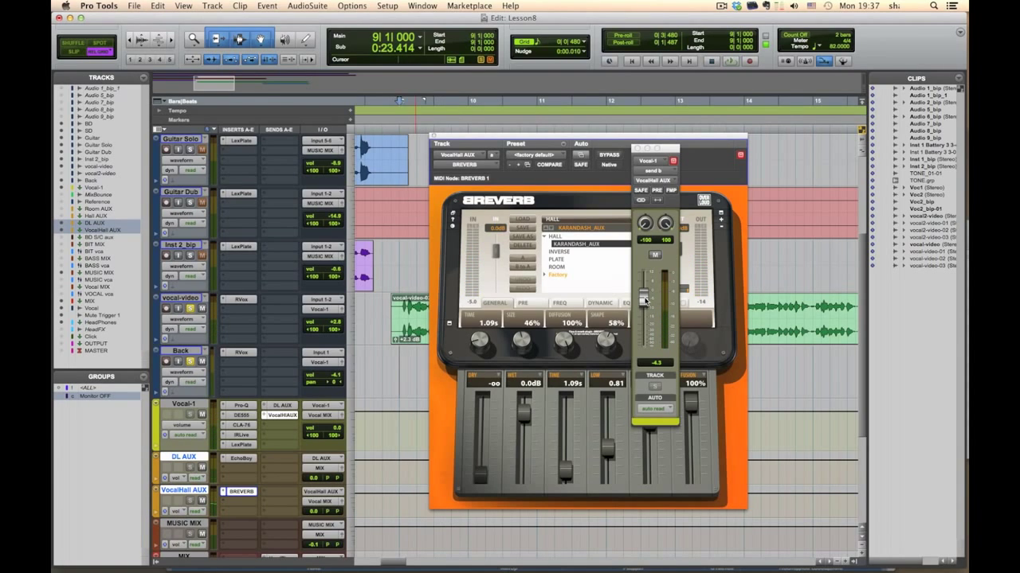
key("super+w")
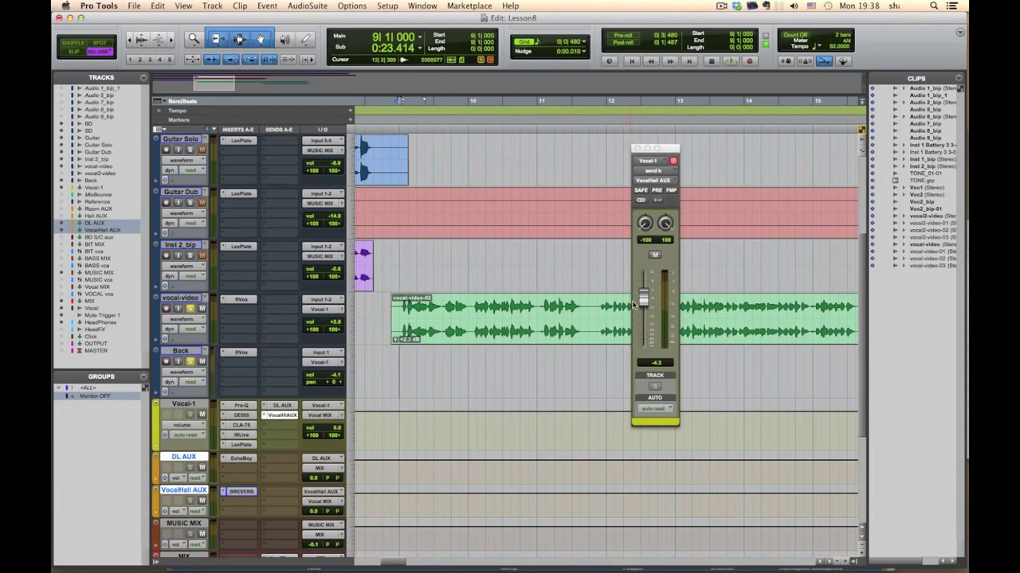
- Lower the Vocal-1 send to VocalHall AUX to -25.5 dB while auditioning the vocals, and close the send
left_click_drag(643, 299, 645, 344)
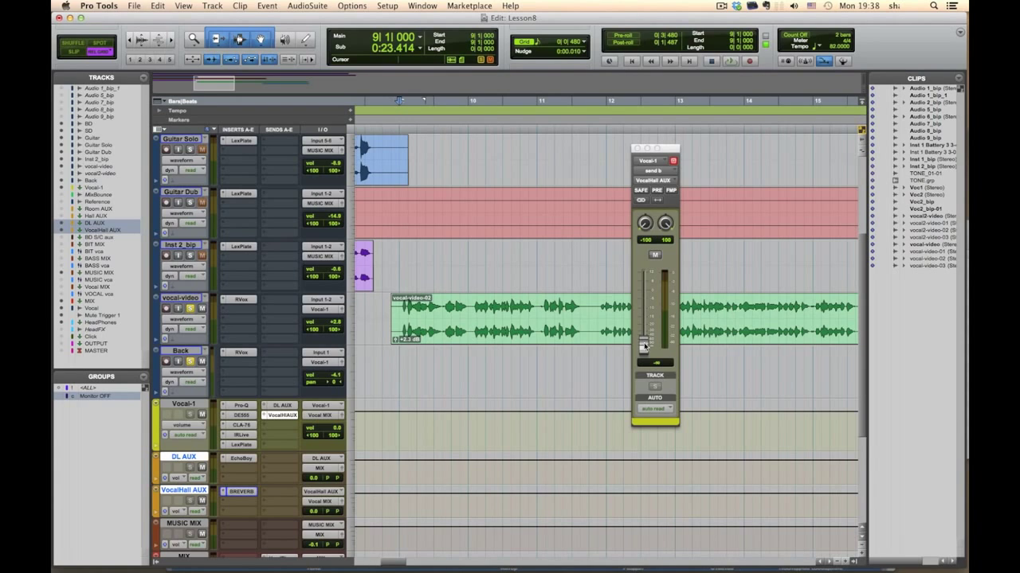
left_click_drag(644, 344, 644, 330)
key("space")
key("space")
key("space")
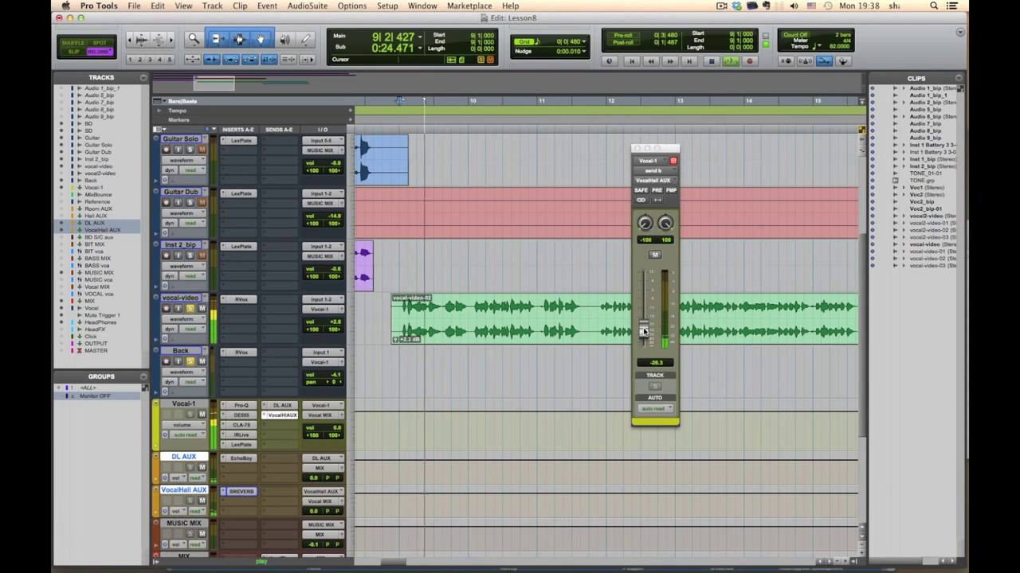
key("space")
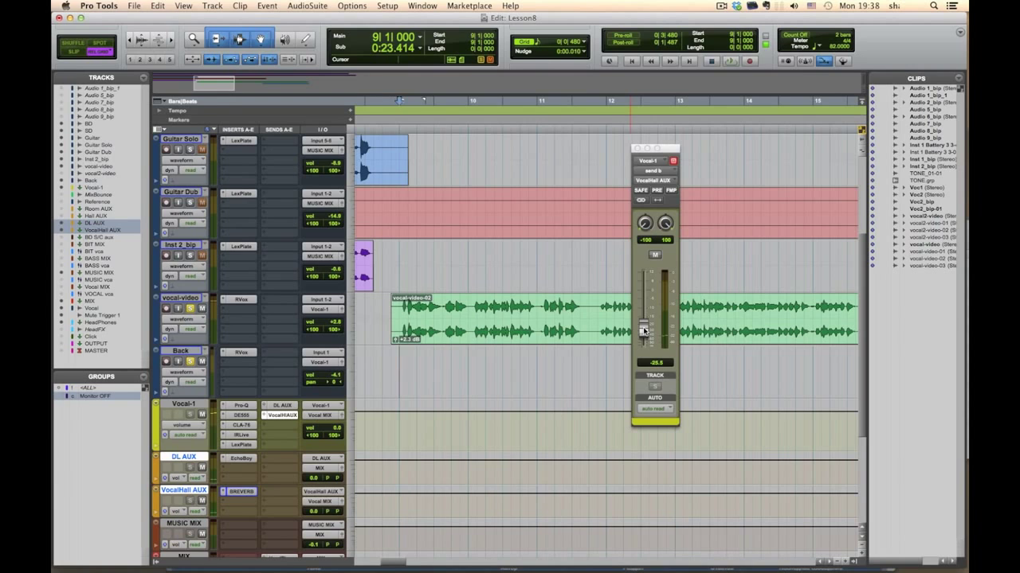
left_click(636, 149)
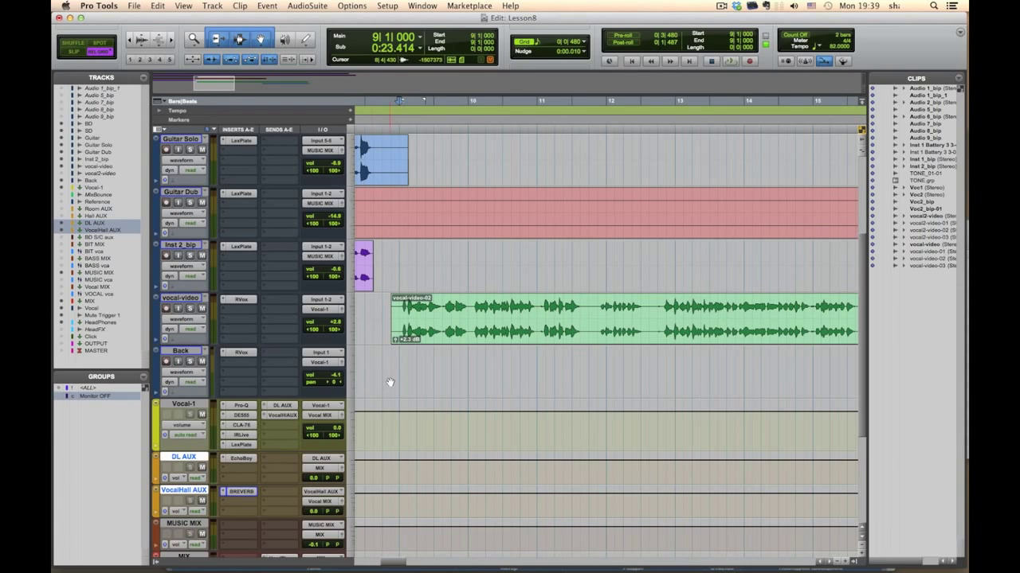
- Play the vocals with the full mix from bar 9 and reduce the Vocal-1 send to DL AUX to -46.4 dB
key("space")
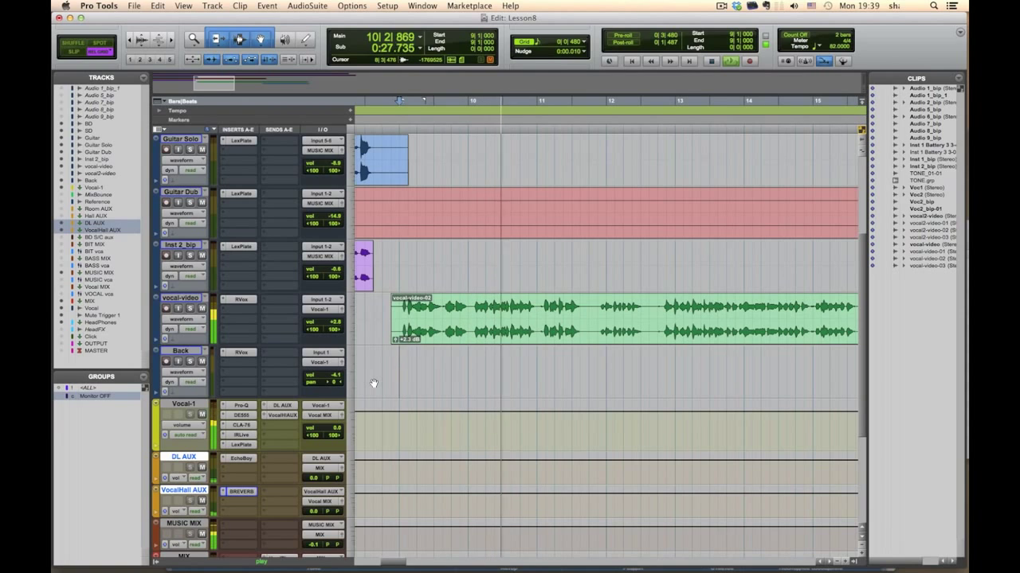
key("space")
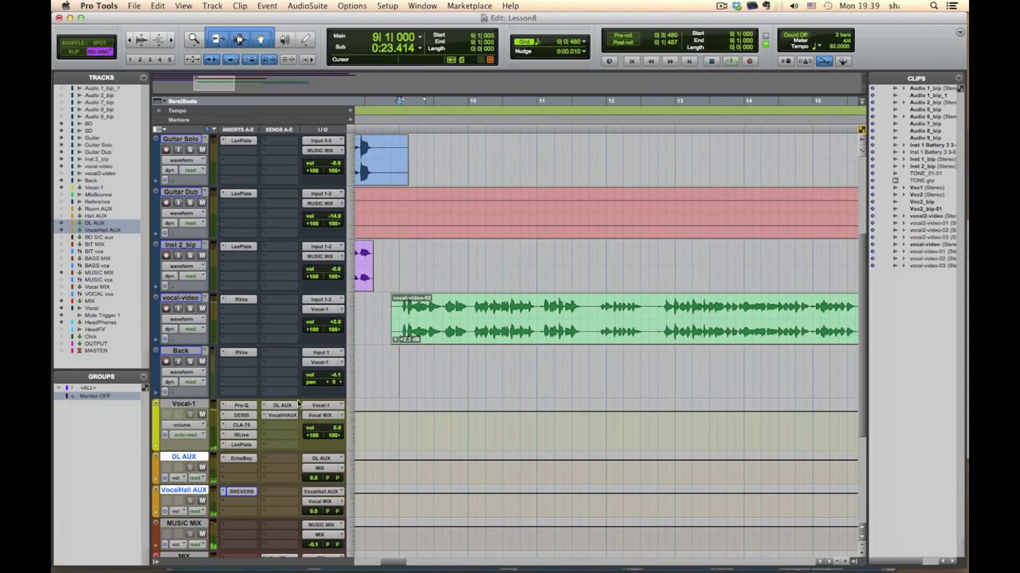
left_click(282, 406)
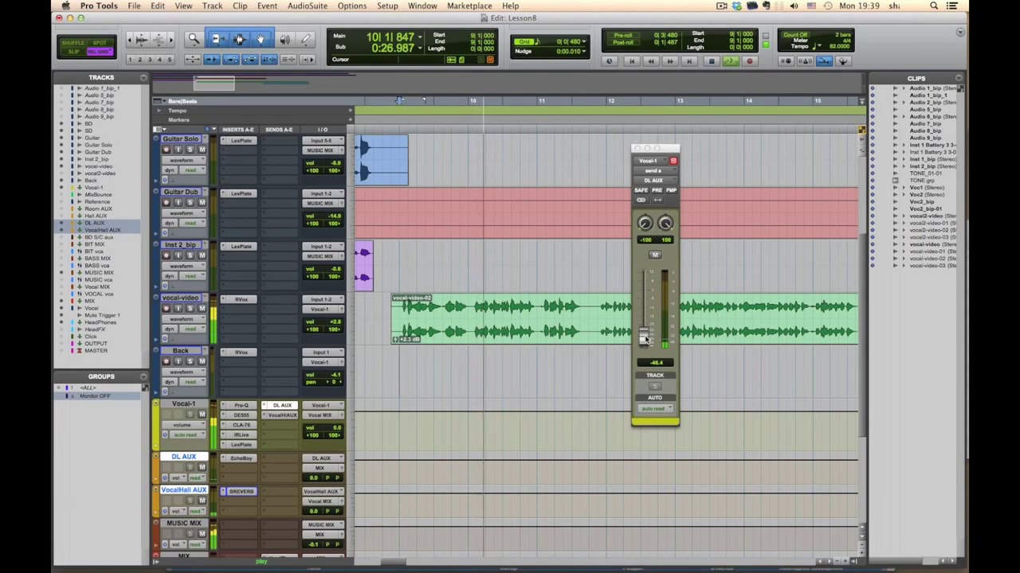
left_click(283, 405)
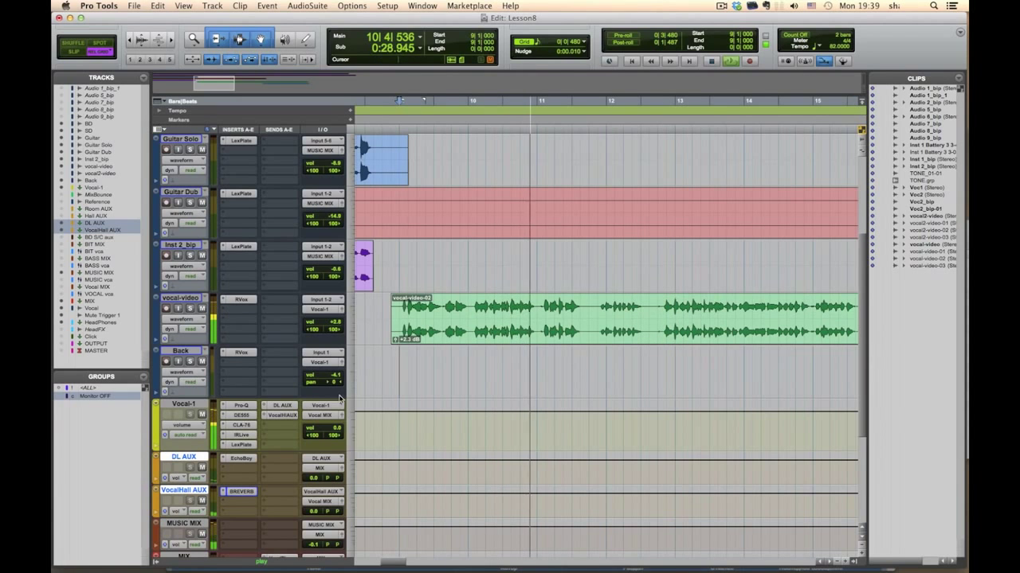
- Reduce the Vocal-1 LexPlate mix to 4% during playback with the full mix, and close the reverb
left_click(243, 445)
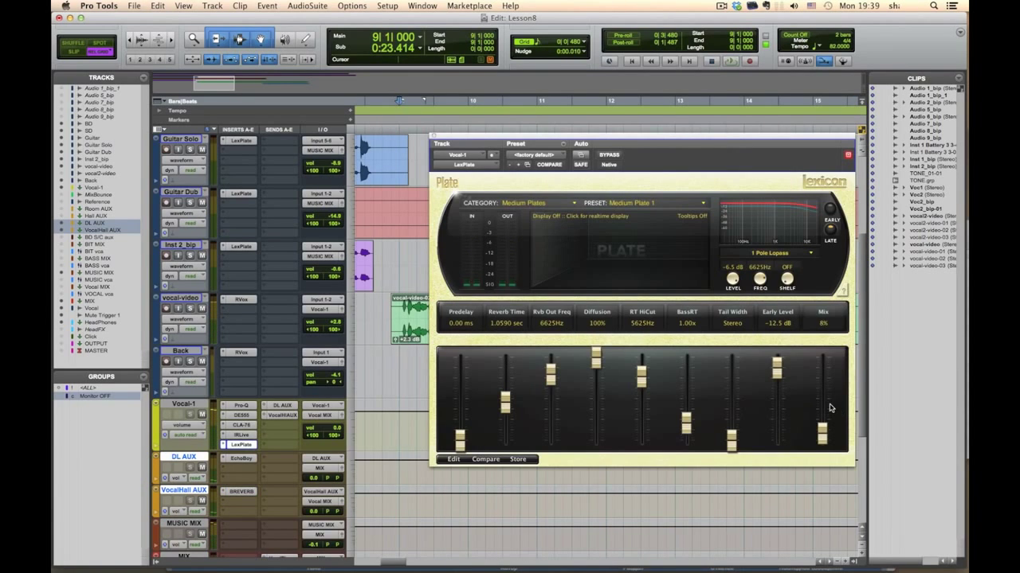
key("space")
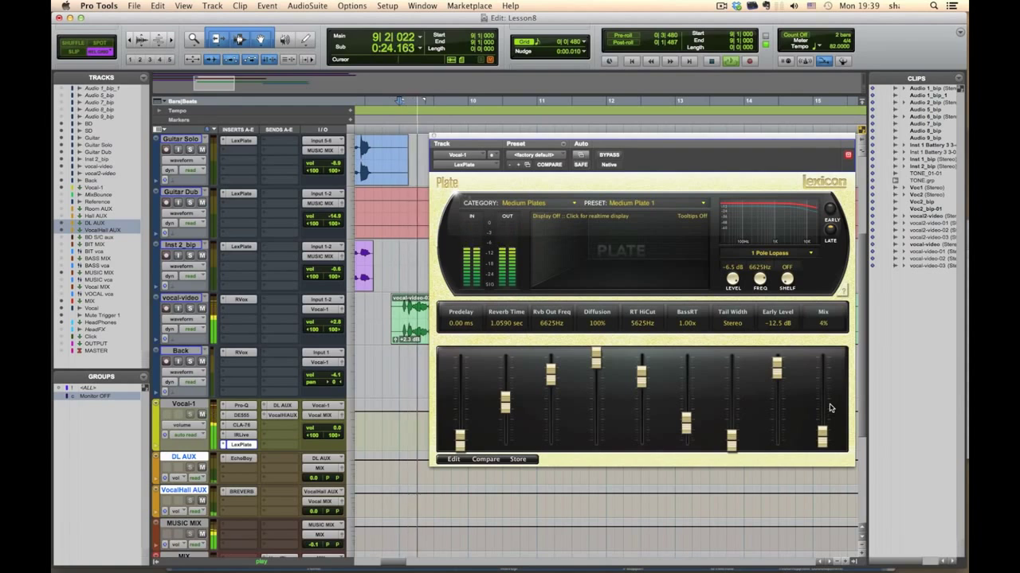
left_click(435, 133)
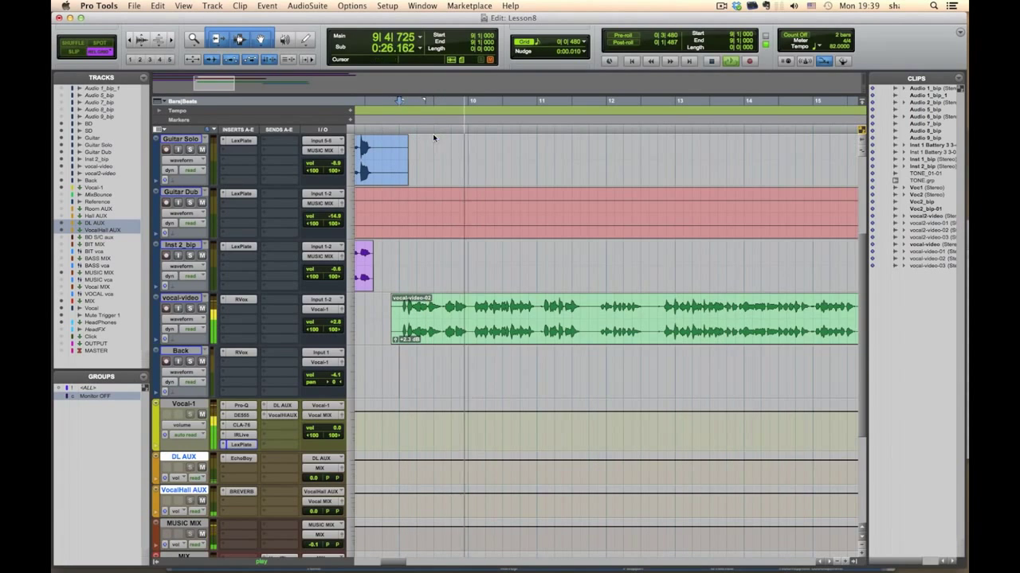
- Reduce the Vocal-1 send to VocalHall AUX to -28.7 dB during playback and close the send
left_click(283, 415)
key("Escape")
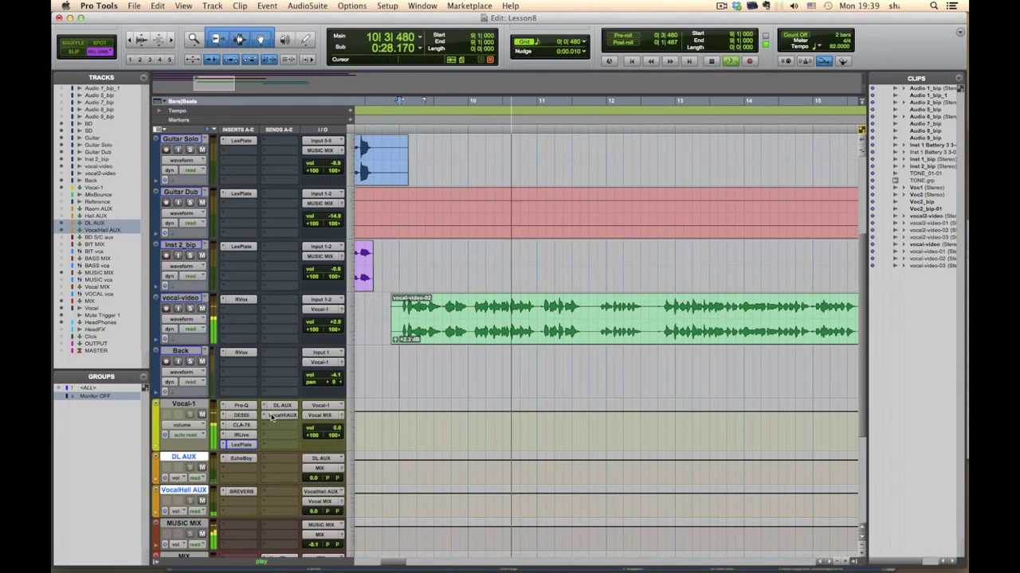
left_click(283, 415)
left_click_drag(644, 331, 643, 333)
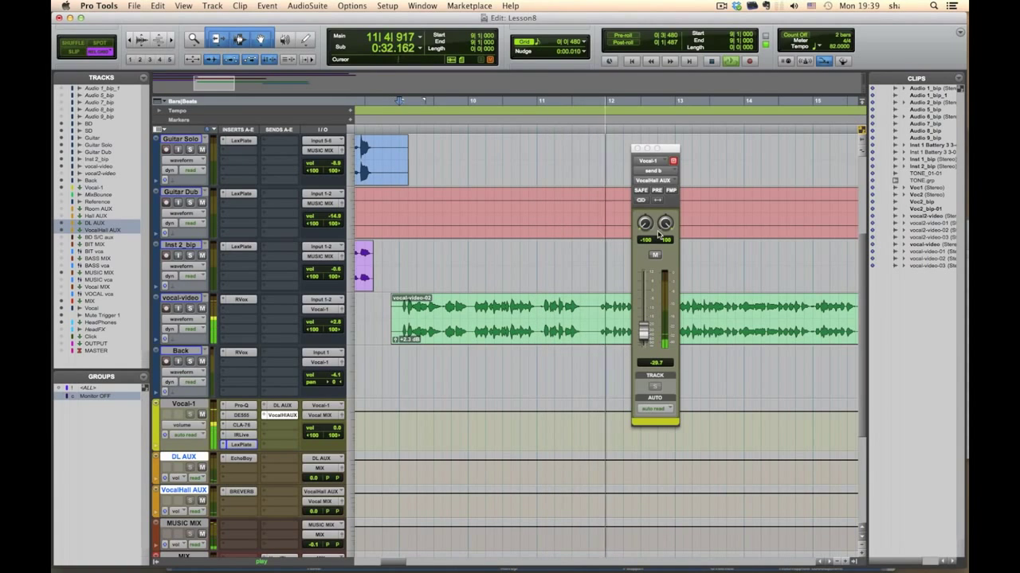
left_click(673, 161)
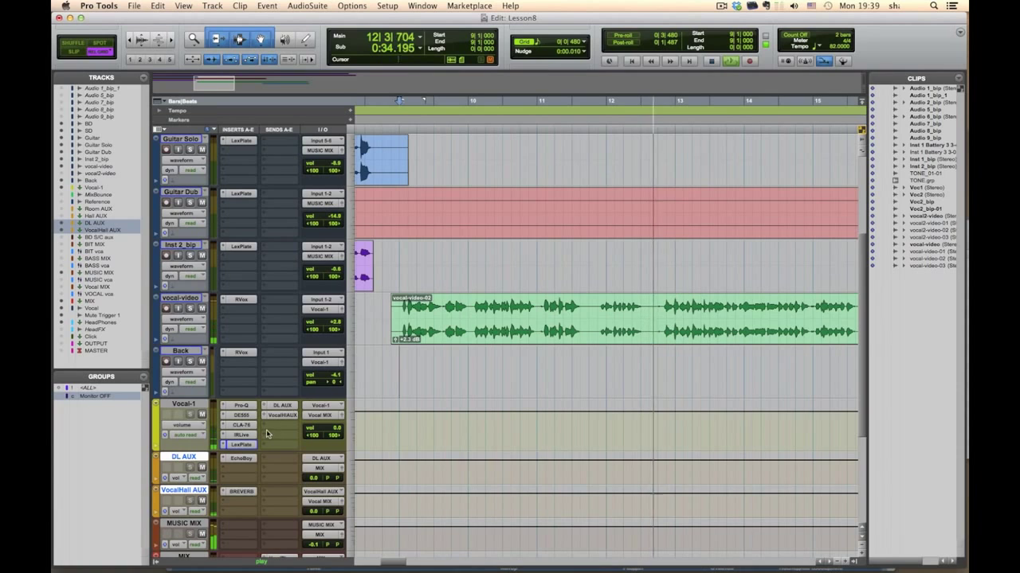
- Set the Vocal-1 bus volume to -1.5 dB while listening to the vocals in the full mix
left_click(335, 430)
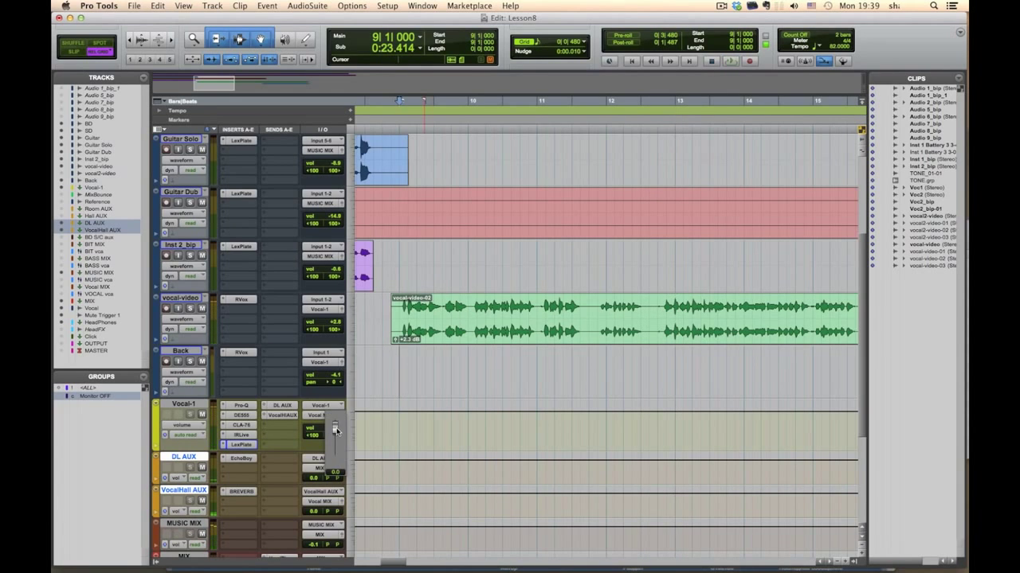
left_click(336, 430)
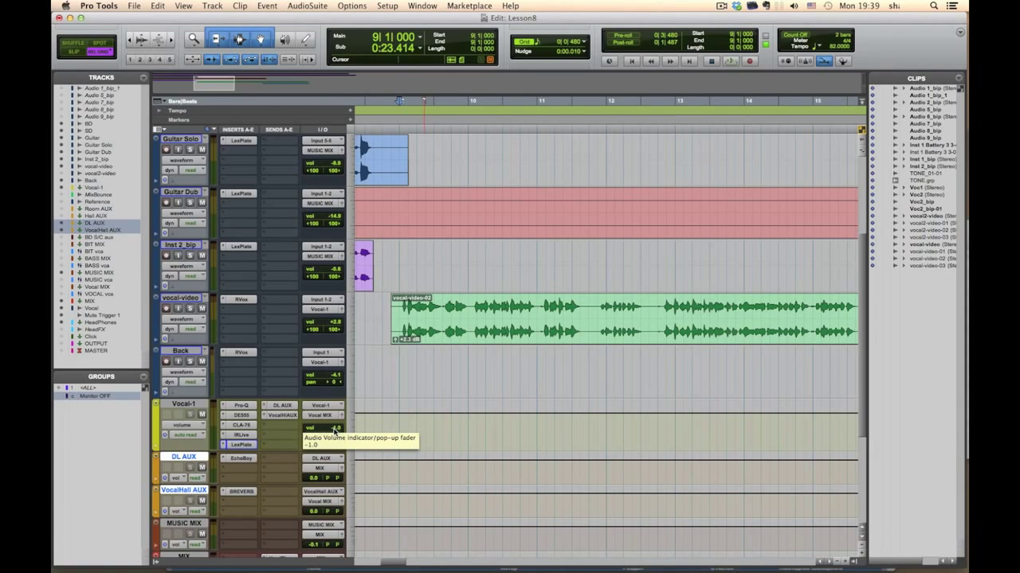
key("space")
left_click(335, 431)
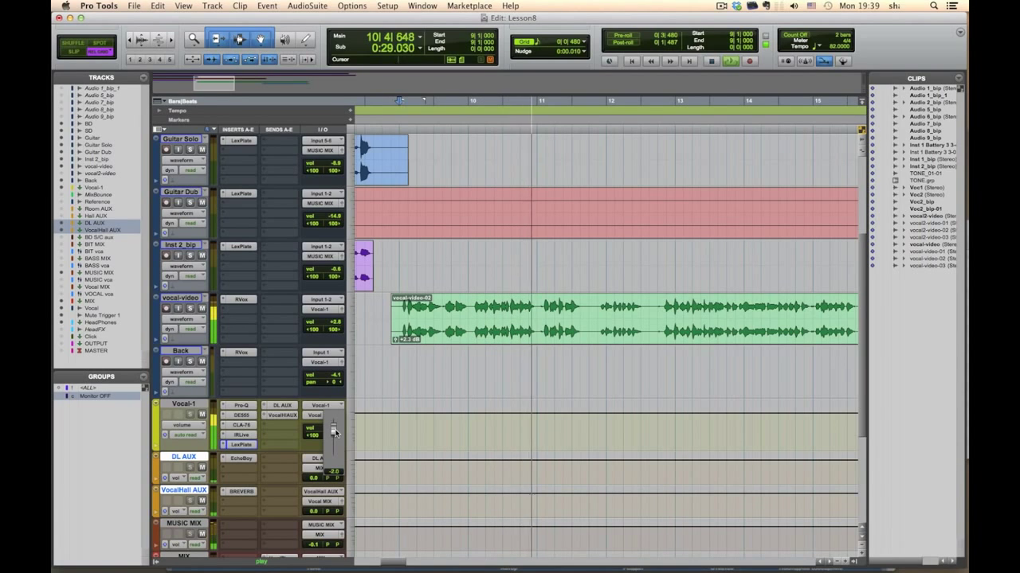
left_click_drag(336, 430, 336, 429)
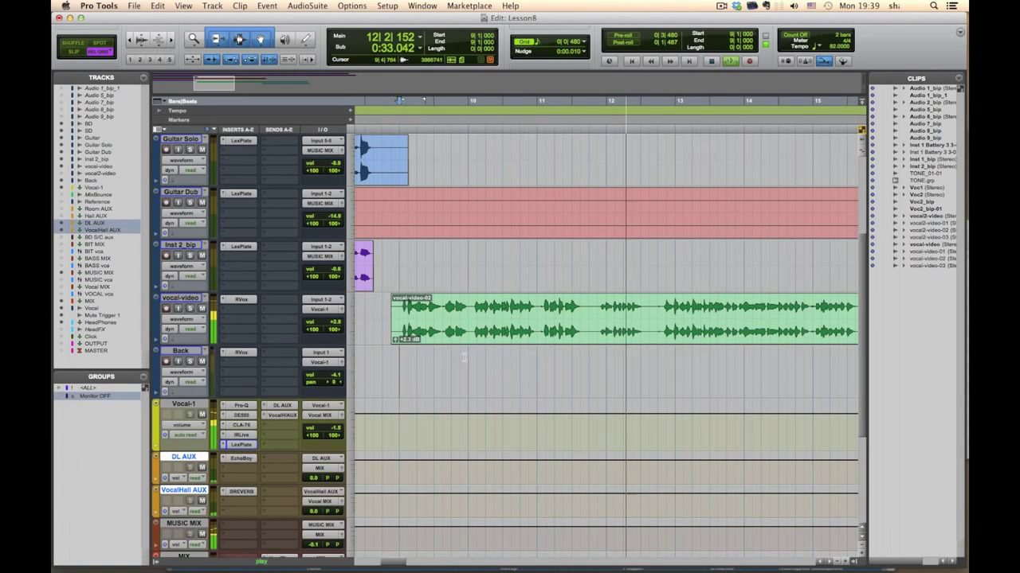
key("space")
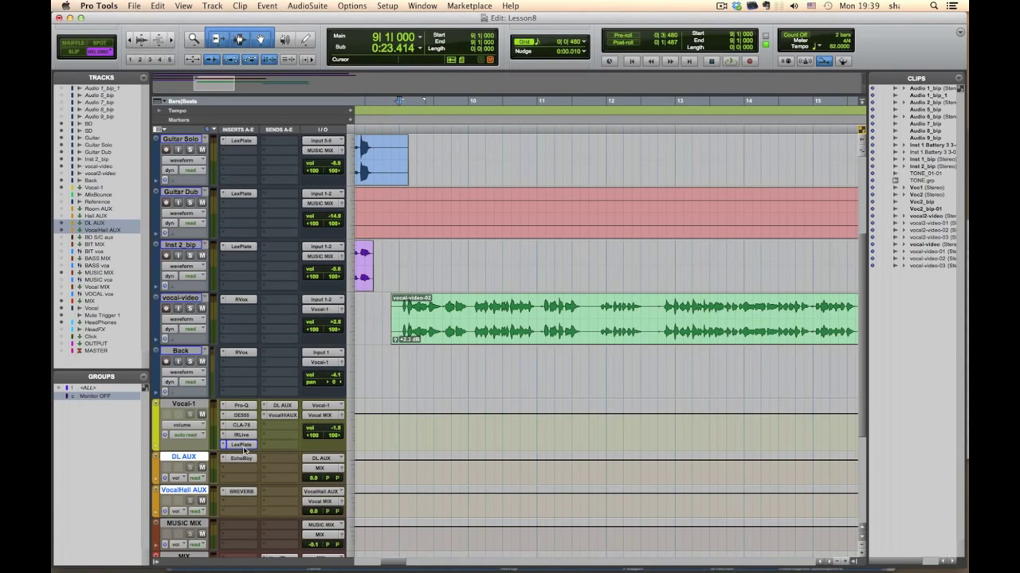
- Compare the full mix with all Vocal-1 inserts and sends bypassed and active
left_click(243, 445)
left_click(244, 445)
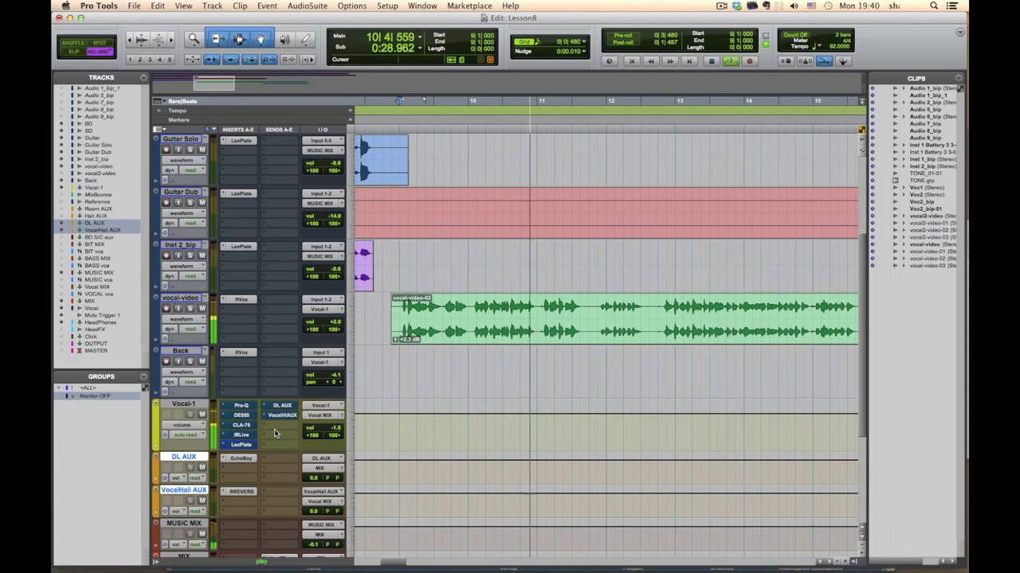
key("space")
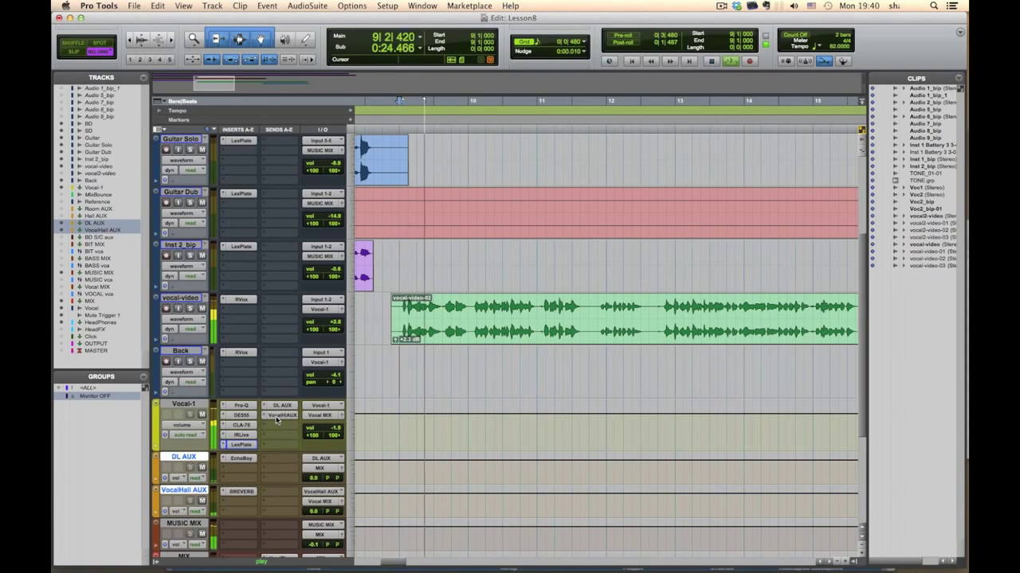